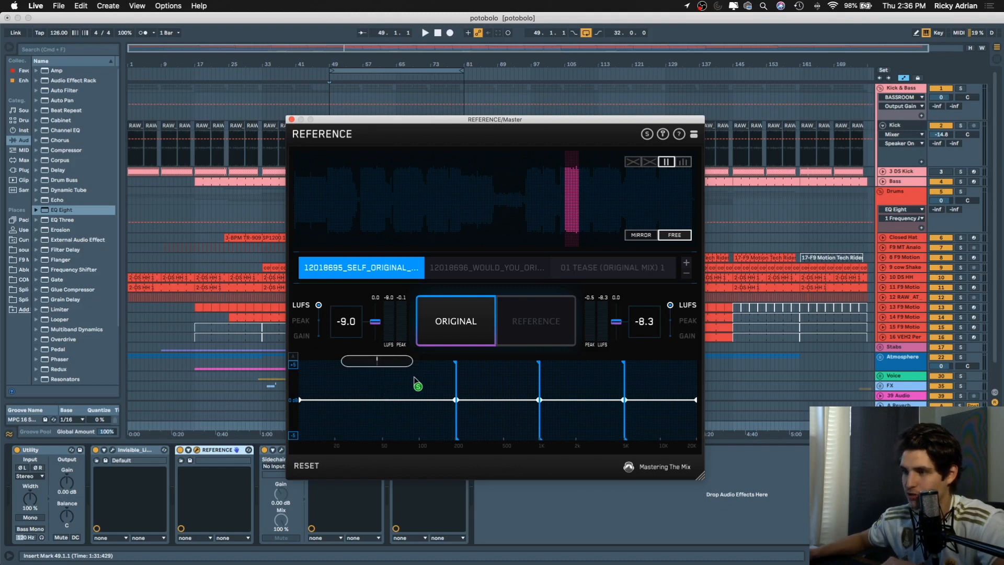
Split the REFERENCE frequency display into five bands with dividers at about 50 Hz, 200 Hz, 1 kHz and 5 kHz
{"action": "mouse_move", "coordinate": [386, 388]}
{"action": "left_mouse_down"}
{"action": "mouse_move", "coordinate": [393, 393]}
{"action": "mouse_move", "coordinate": [381, 392]}
{"action": "mouse_move", "coordinate": [385, 377]}
{"action": "left_mouse_up"}
{"action": "left_click_drag", "start_coordinate": [458, 380], "coordinate": [459, 381]}
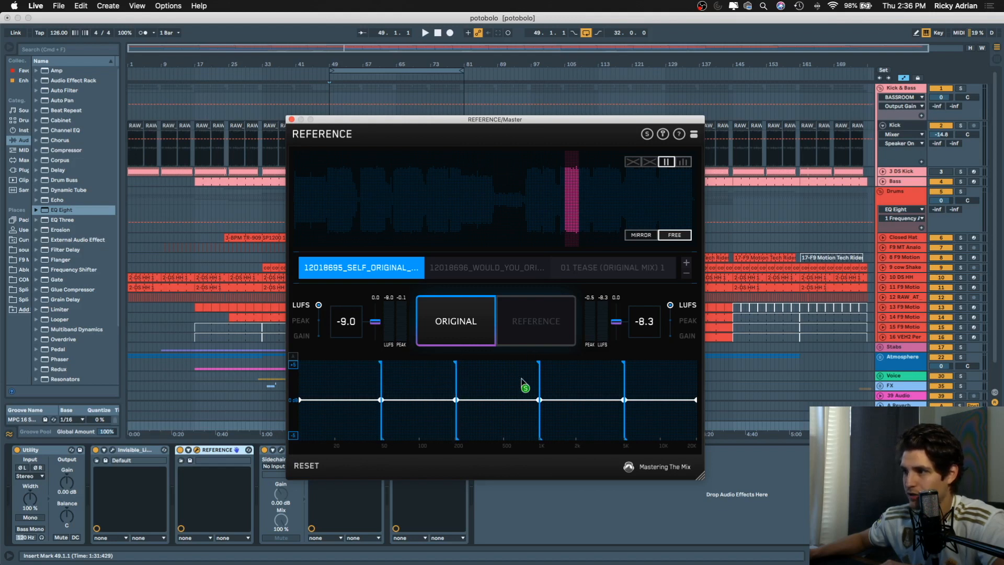
{"action": "left_click_drag", "start_coordinate": [541, 378], "coordinate": [540, 377]}
{"action": "left_click_drag", "start_coordinate": [626, 386], "coordinate": [627, 387]}
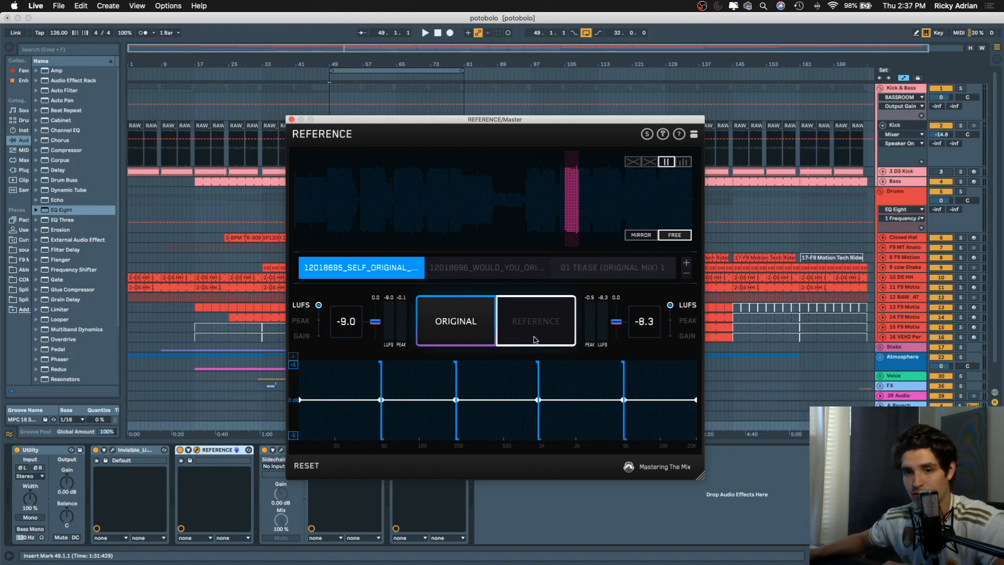
Toggle monitoring between the original mix and the reference track, leave Reference active, and play the looped section
{"action": "left_click", "coordinate": [565, 326]}
{"action": "left_click", "coordinate": [456, 325]}
{"action": "left_click", "coordinate": [537, 322]}
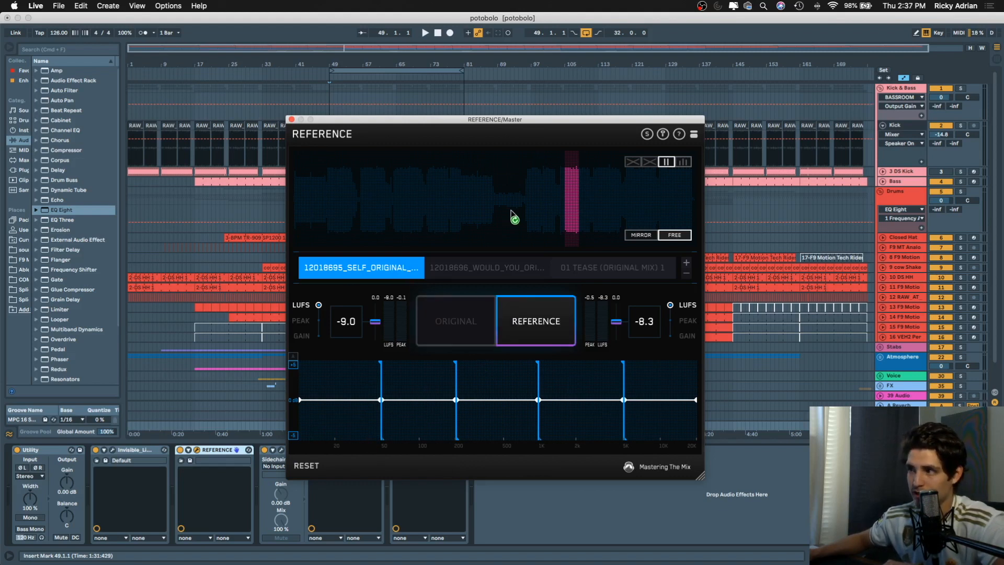
{"action": "key", "text": "space"}
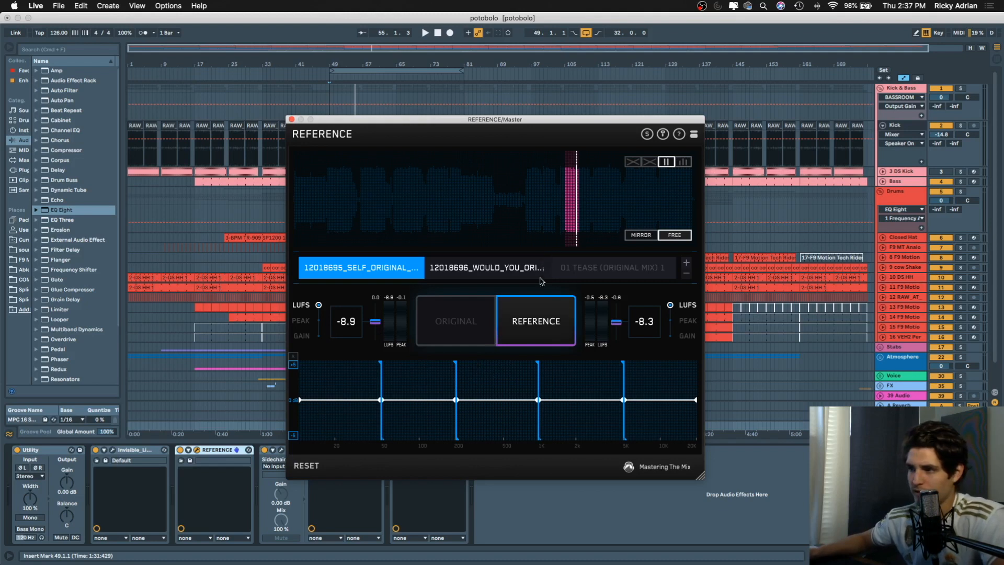
Reposition the REFERENCE window and play the loop to examine the level difference between mix and reference in each frequency band
{"action": "left_click_drag", "start_coordinate": [497, 120], "coordinate": [556, 148]}
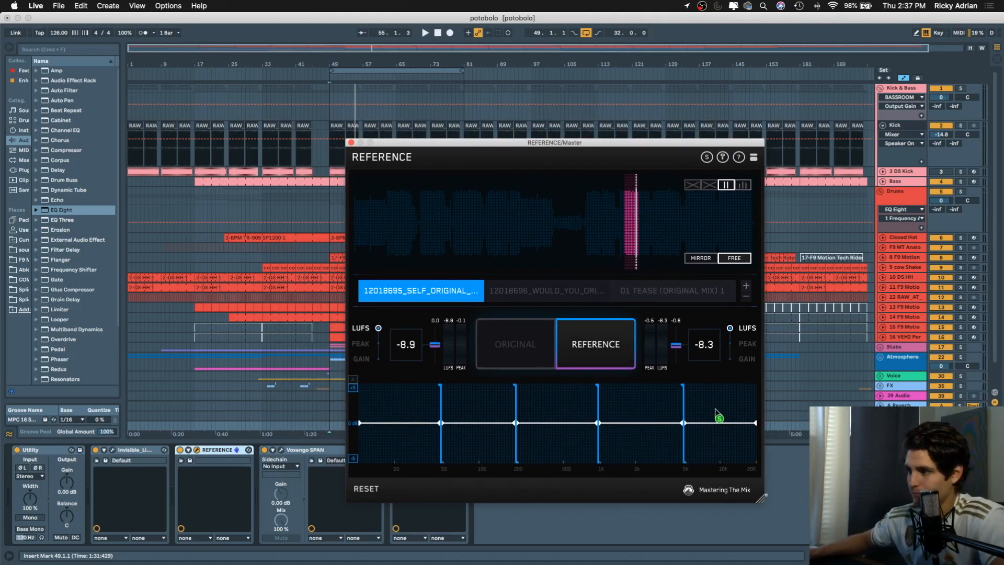
{"action": "key", "text": "space"}
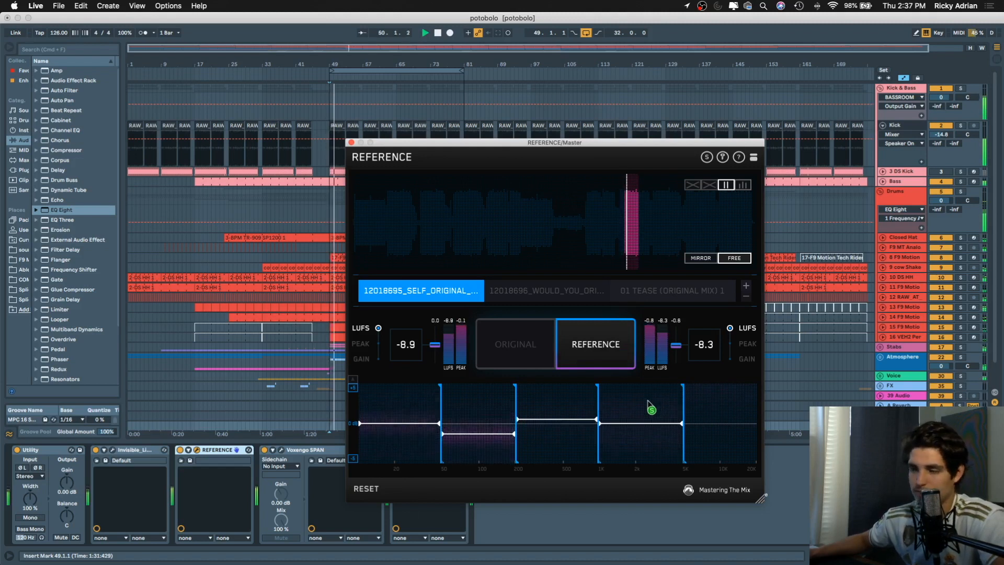
{"action": "key", "text": "space"}
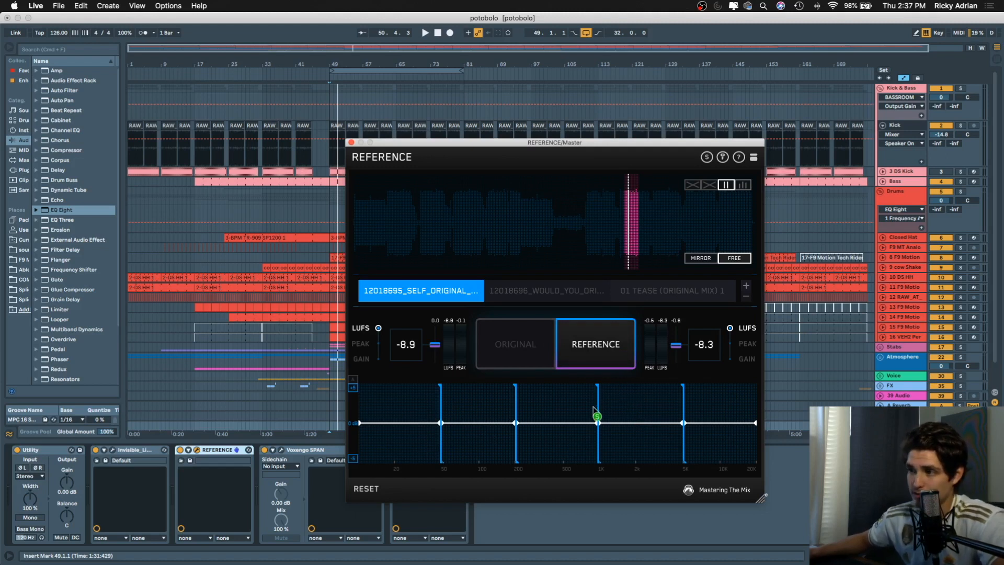
{"action": "key", "text": "space"}
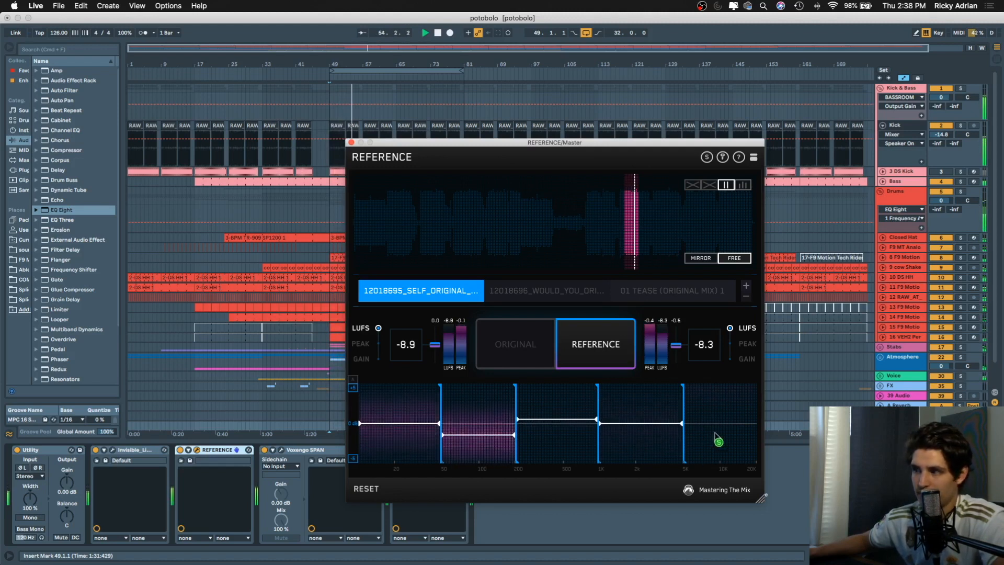
{"action": "key", "text": "space"}
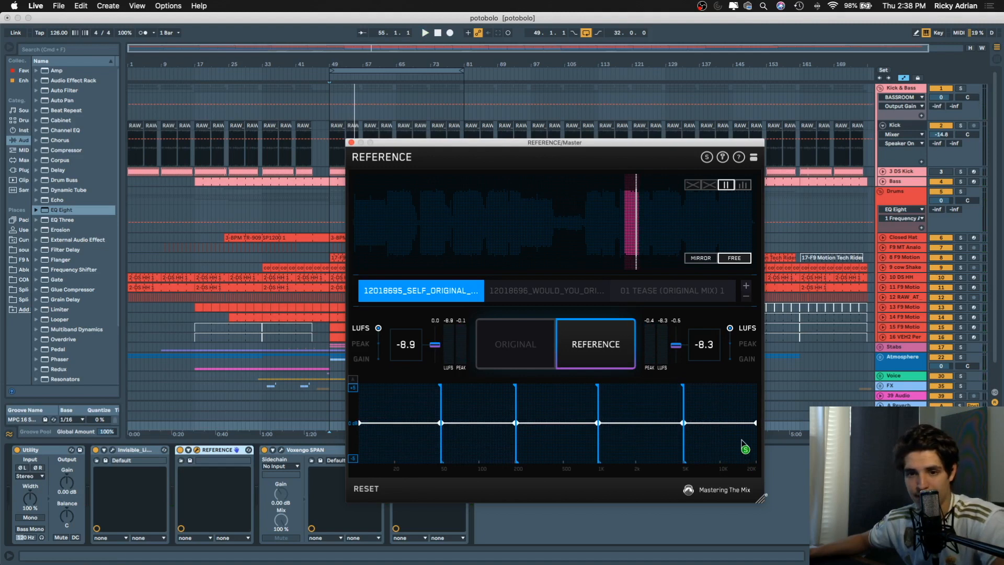
Solo the band above 5 kHz in REFERENCE and compare the original with the reference during playback
{"action": "left_click", "coordinate": [710, 414]}
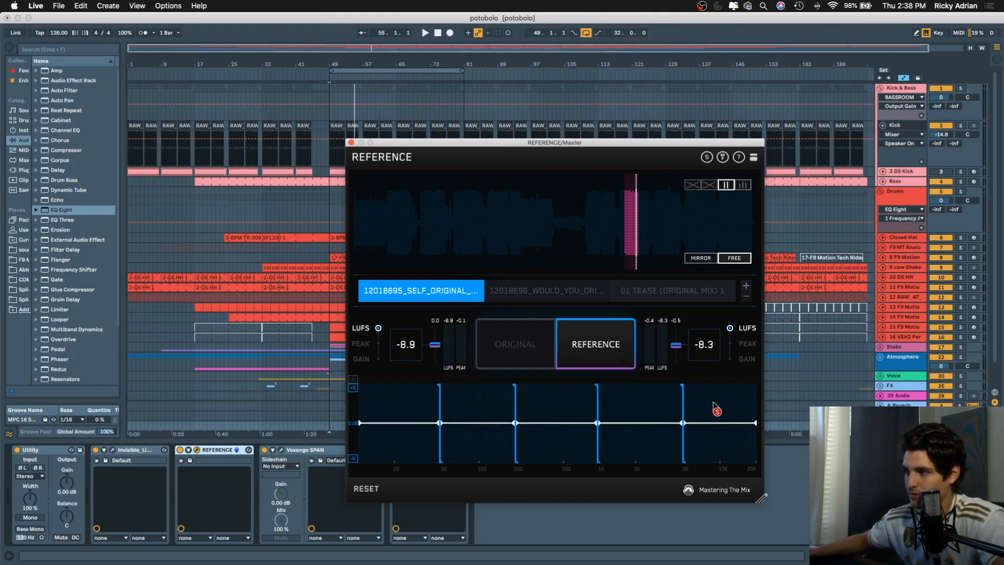
{"action": "key", "text": "space"}
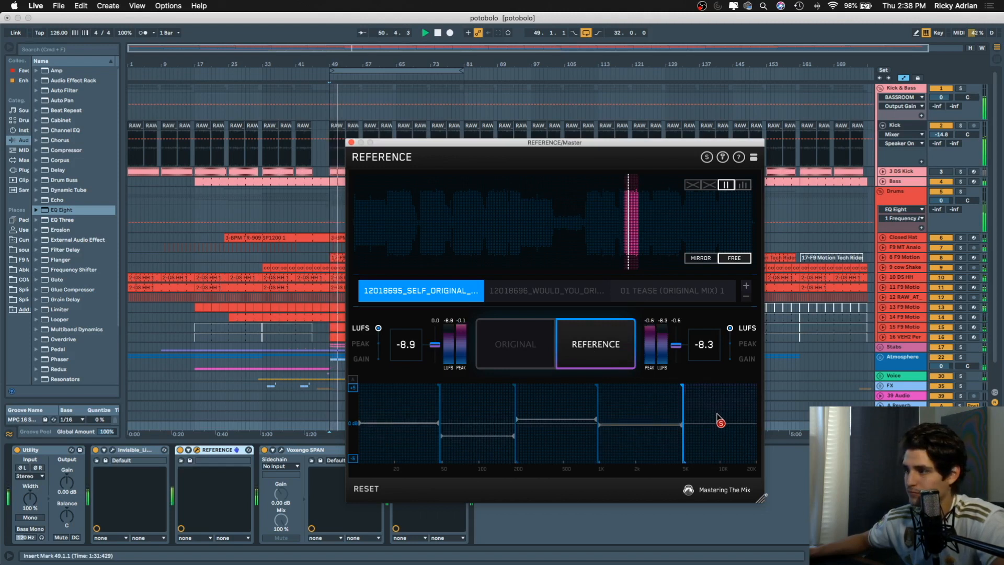
{"action": "left_click", "coordinate": [536, 358]}
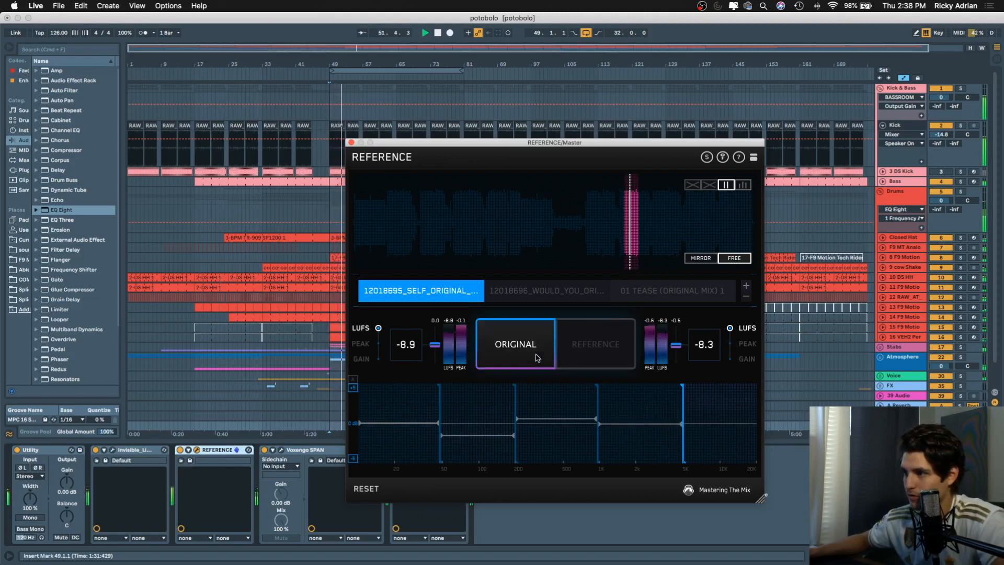
{"action": "left_click", "coordinate": [585, 354]}
{"action": "left_click", "coordinate": [529, 353]}
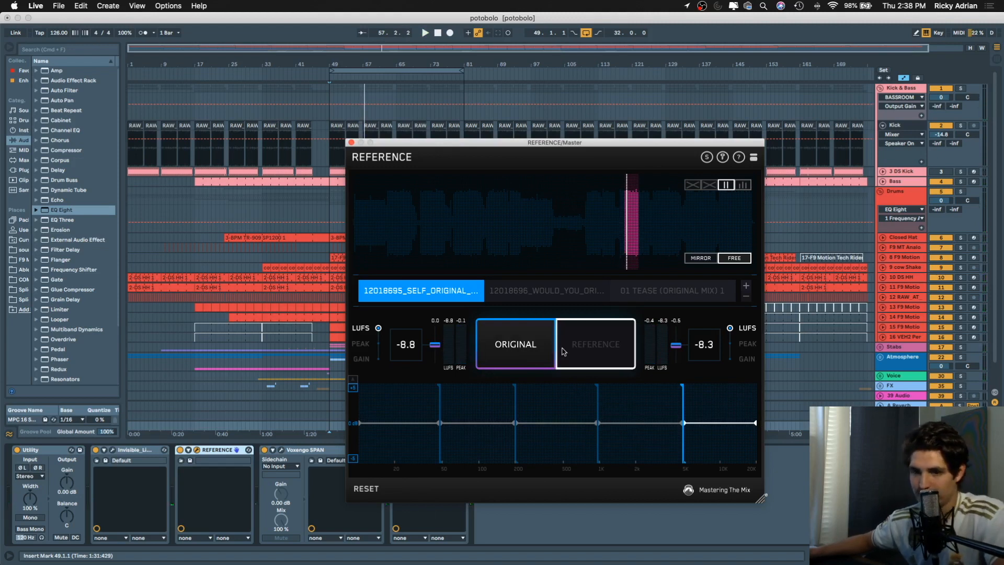
Open the Voxengo SPAN analyzer from the master chain and arrange it side by side with the REFERENCE window
{"action": "left_click_drag", "start_coordinate": [436, 145], "coordinate": [593, 91]}
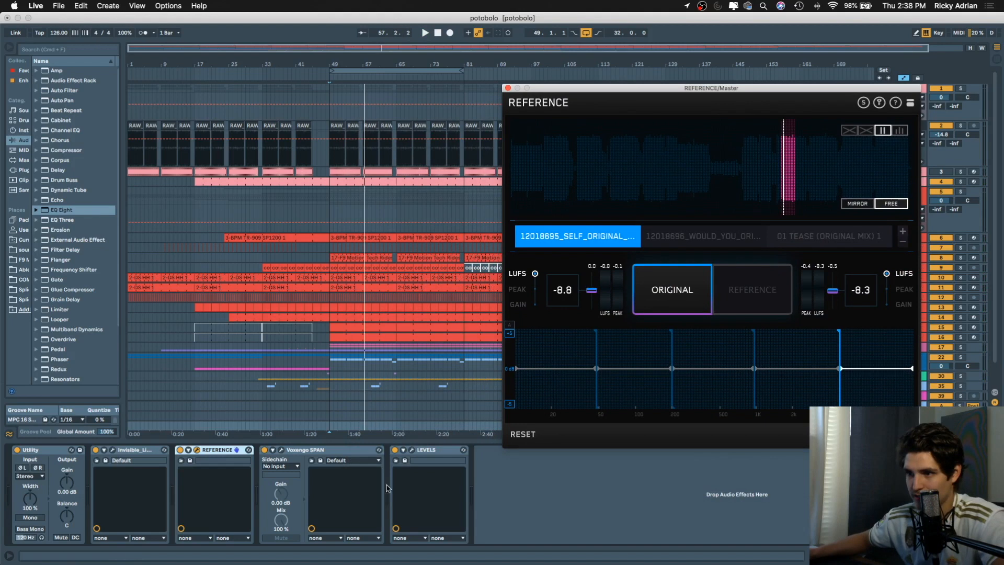
{"action": "left_click", "coordinate": [282, 450]}
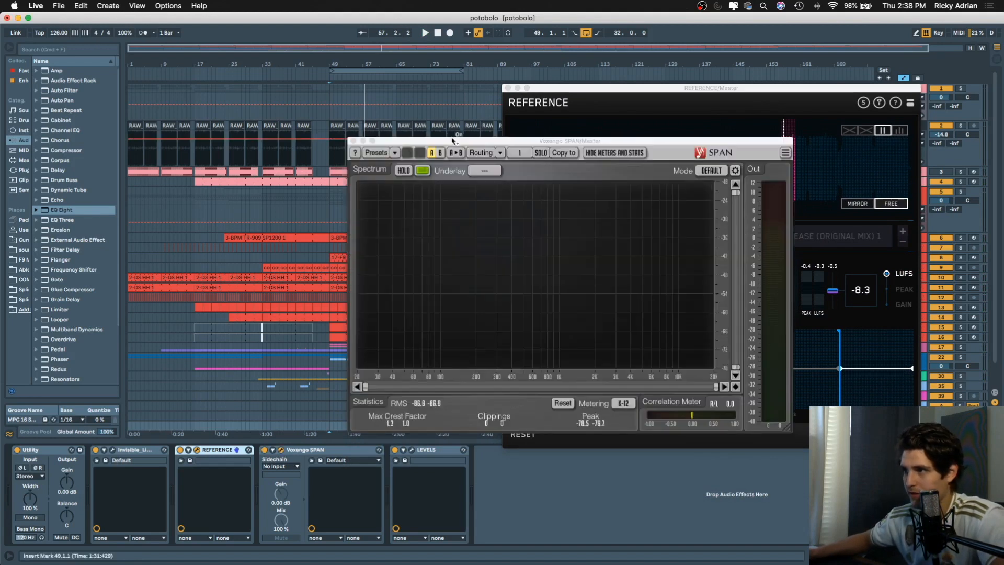
{"action": "left_click_drag", "start_coordinate": [454, 142], "coordinate": [134, 162]}
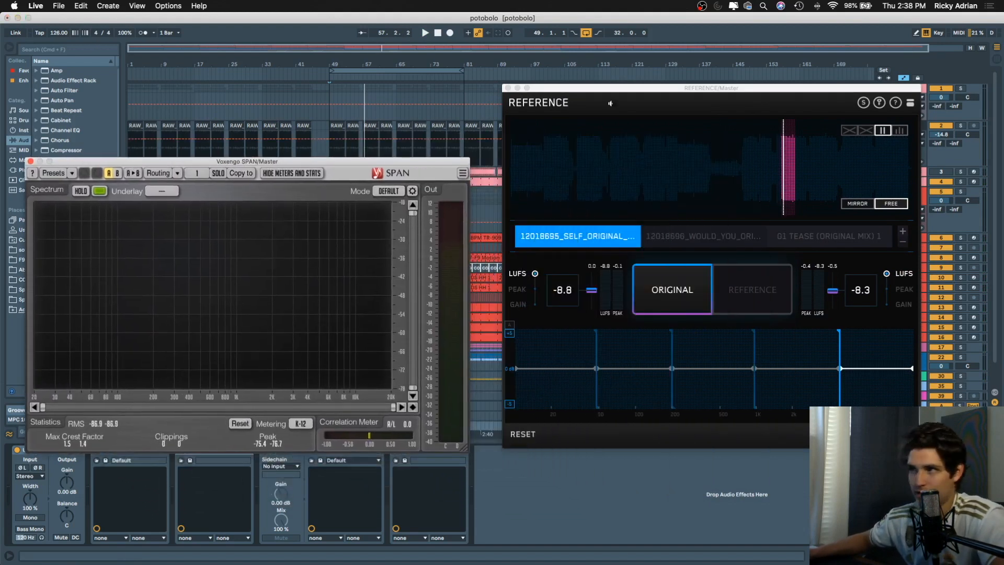
{"action": "left_click_drag", "start_coordinate": [322, 164], "coordinate": [384, 144]}
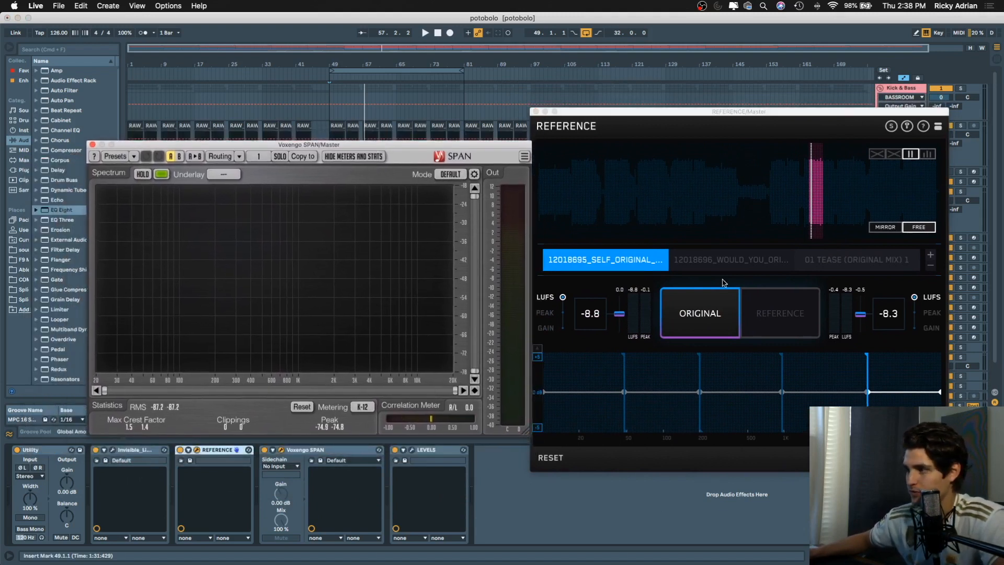
Examine the mix's high-frequency peaks in SPAN during playback, turn off the band solo above 5 kHz, and close both plugin windows
{"action": "key", "text": "space"}
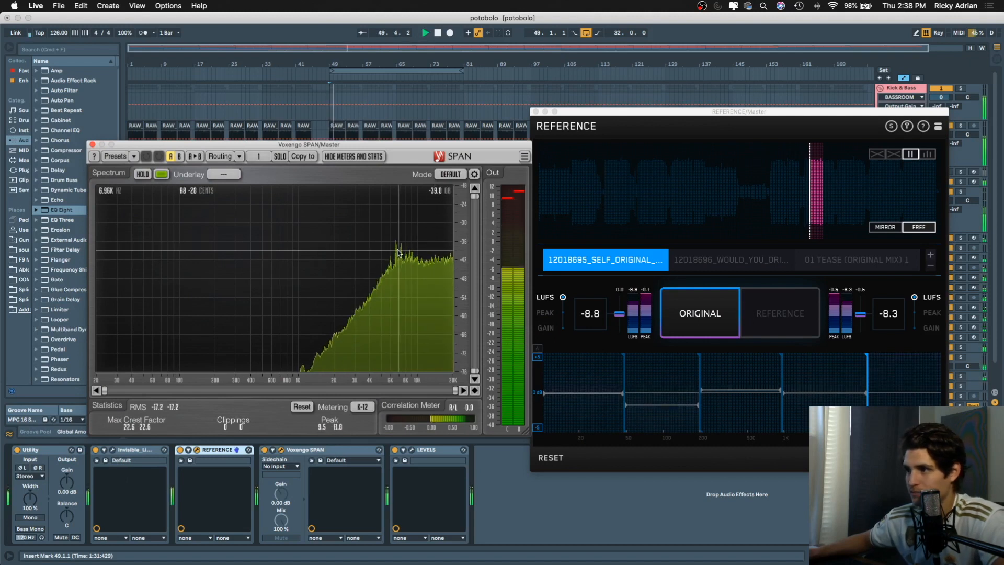
{"action": "left_click", "coordinate": [549, 369]}
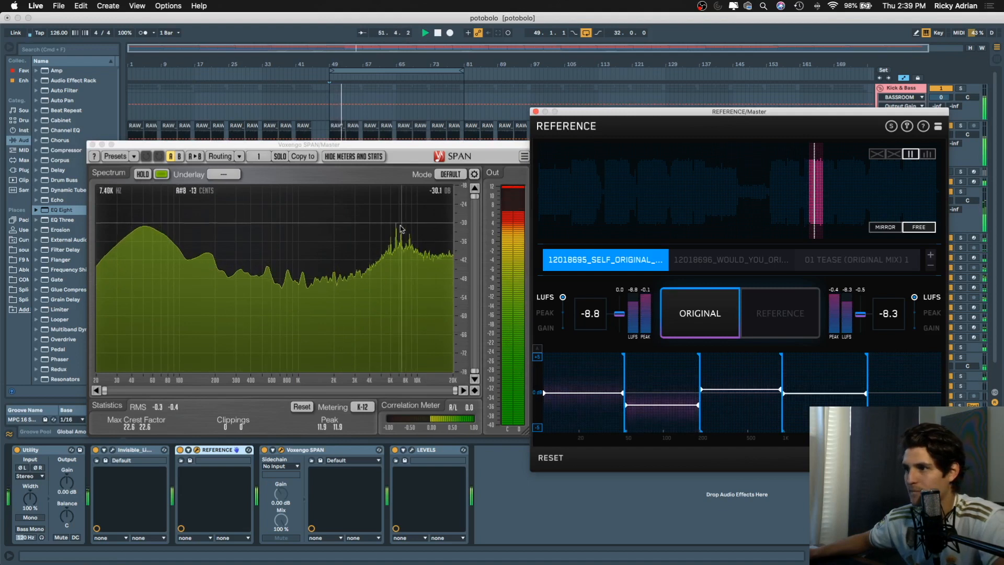
{"action": "mouse_move", "coordinate": [401, 226]}
{"action": "left_mouse_down"}
{"action": "mouse_move", "coordinate": [396, 214]}
{"action": "mouse_move", "coordinate": [396, 229]}
{"action": "left_mouse_up"}
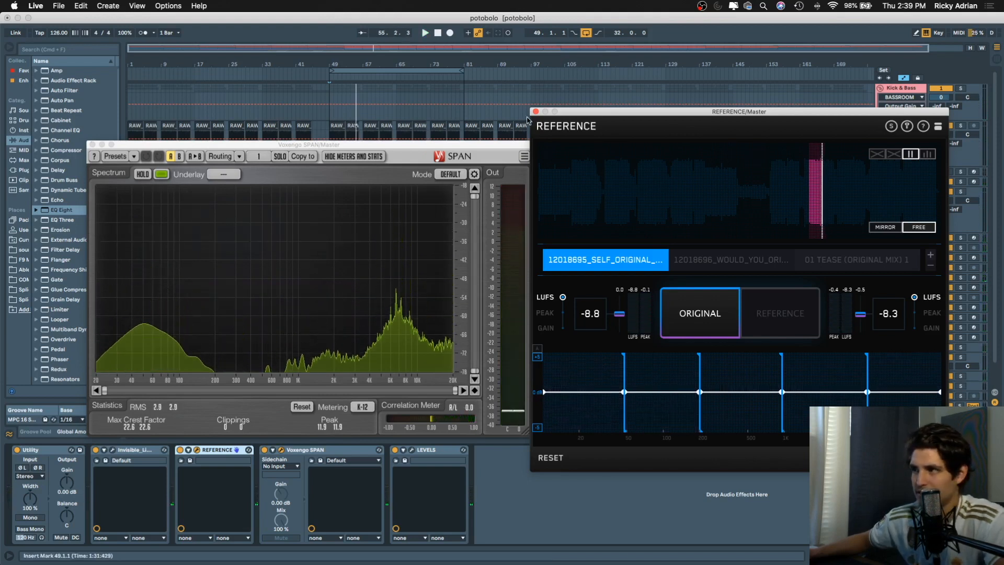
{"action": "left_click", "coordinate": [536, 112]}
{"action": "left_click", "coordinate": [93, 144]}
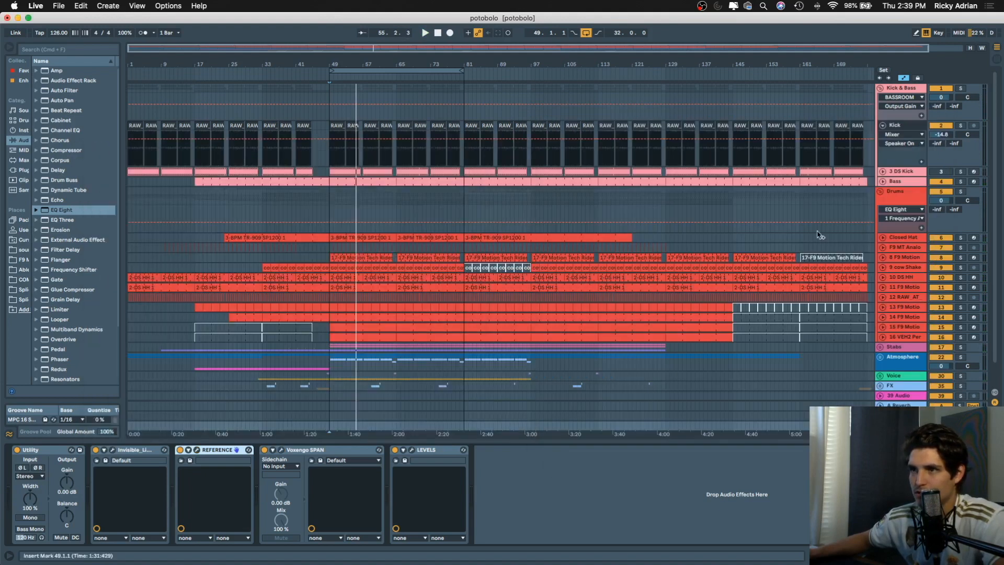
Show the devices of the 10 DS HH track and solo the track to audition it
{"action": "scroll", "coordinate": [858, 259], "scroll_direction": "down", "scroll_amount": 2}
{"action": "left_click", "coordinate": [909, 256]}
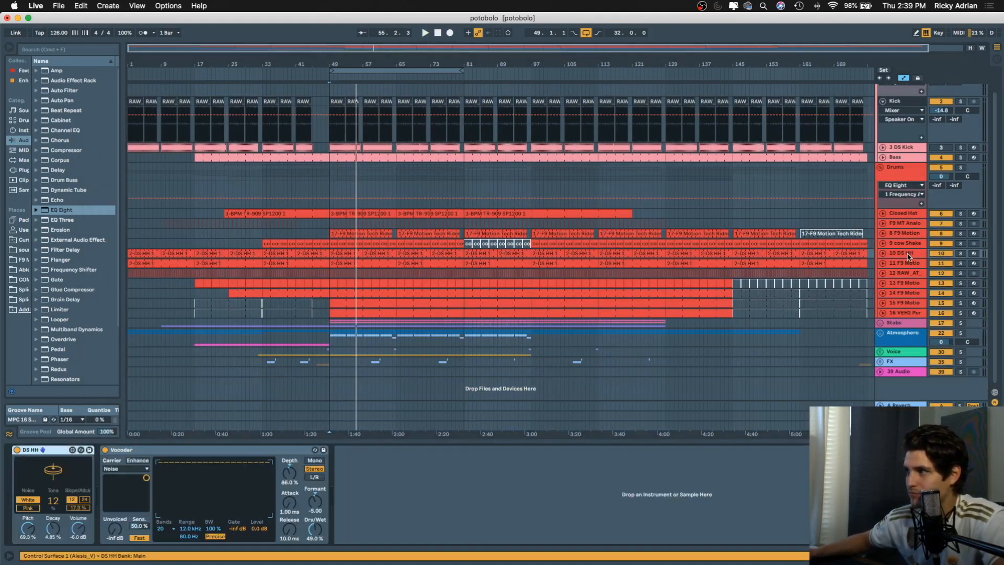
{"action": "left_click", "coordinate": [396, 515]}
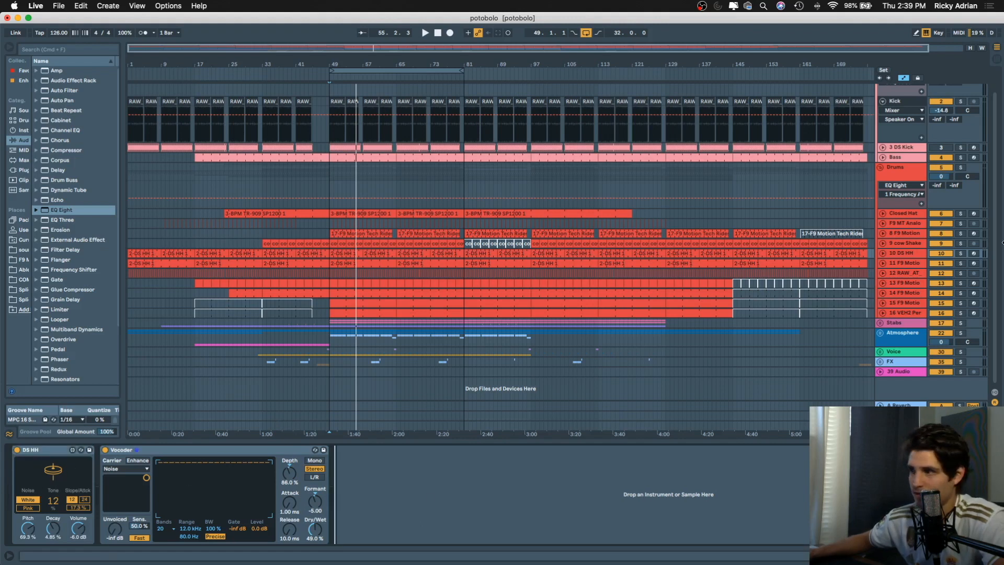
{"action": "left_click", "coordinate": [961, 254]}
{"action": "key", "text": "space"}
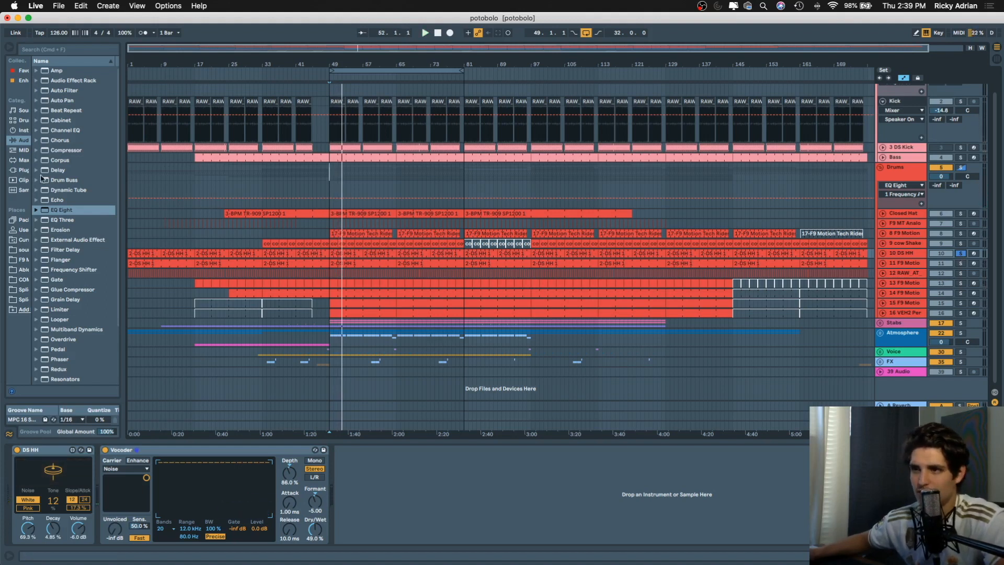
Add a Compressor to the DS HH track with attack 0.01 ms, ratio 2.68:1, threshold -4.64 dB and Makeup off, and audition it
{"action": "double_click", "coordinate": [52, 151]}
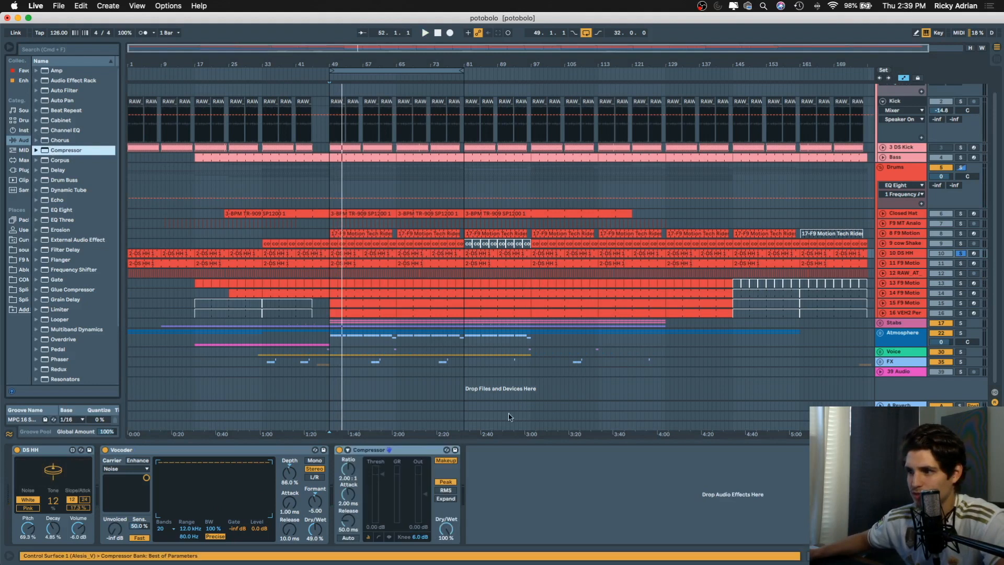
{"action": "left_click_drag", "start_coordinate": [348, 494], "coordinate": [348, 523]}
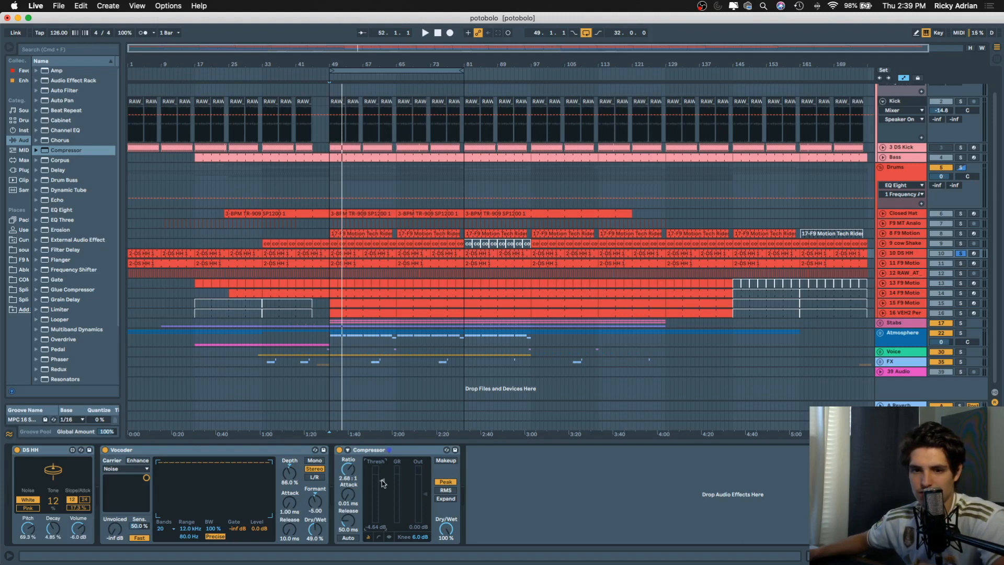
{"action": "key", "text": "space"}
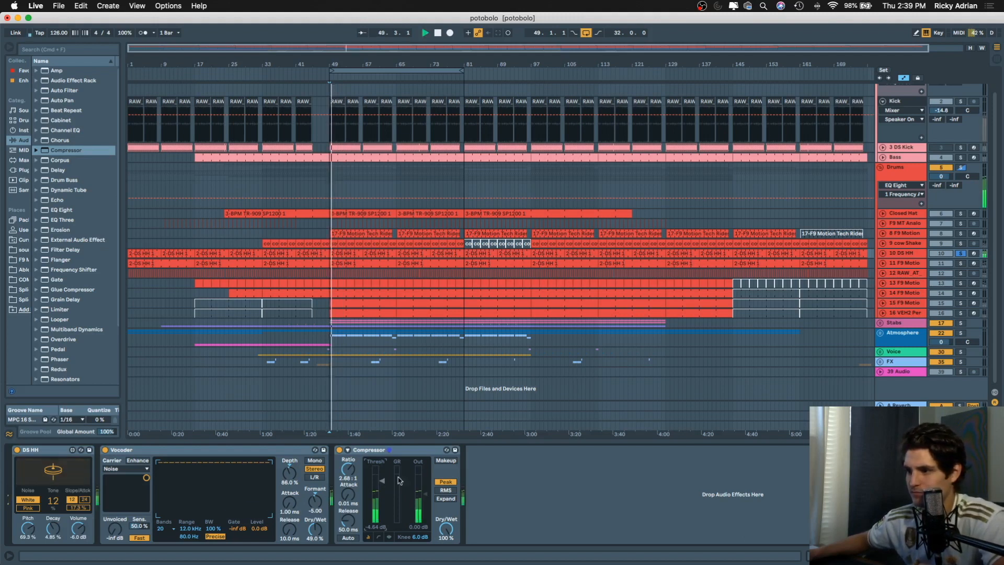
Unsolo the DS HH track and lower its compressor threshold to -26.2 dB in the activity view
{"action": "left_click", "coordinate": [966, 255]}
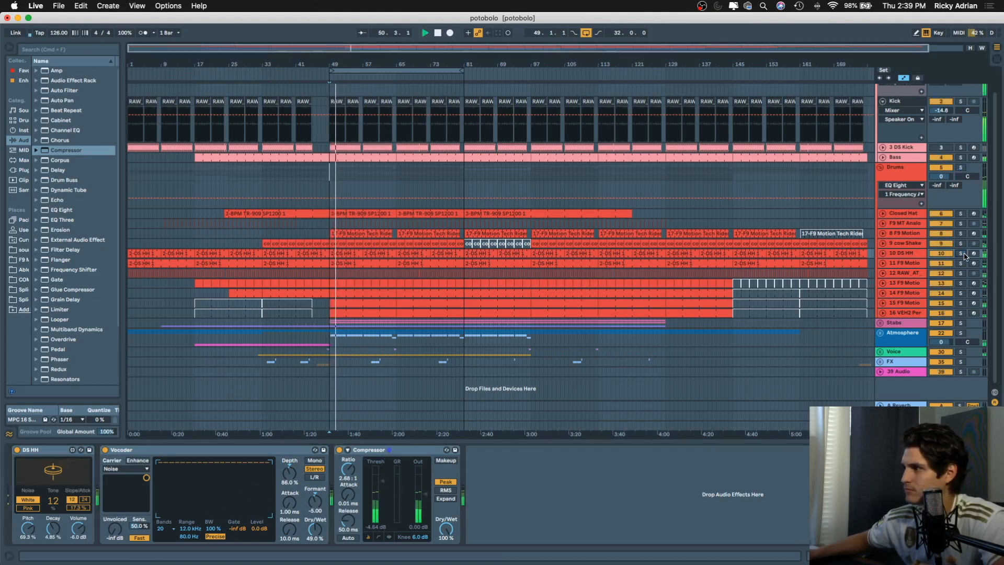
{"action": "left_click", "coordinate": [389, 538]}
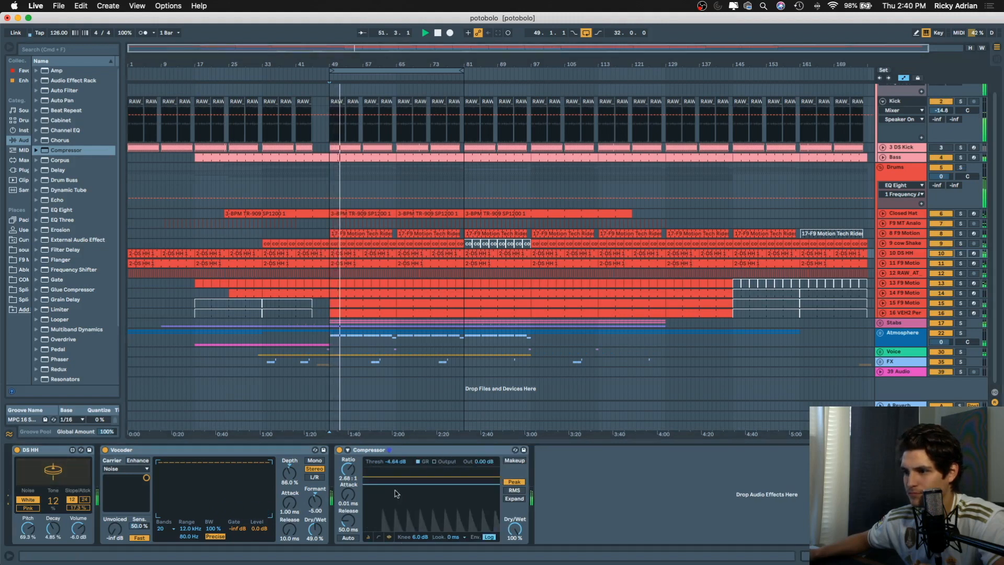
{"action": "left_click_drag", "start_coordinate": [402, 514], "coordinate": [402, 513]}
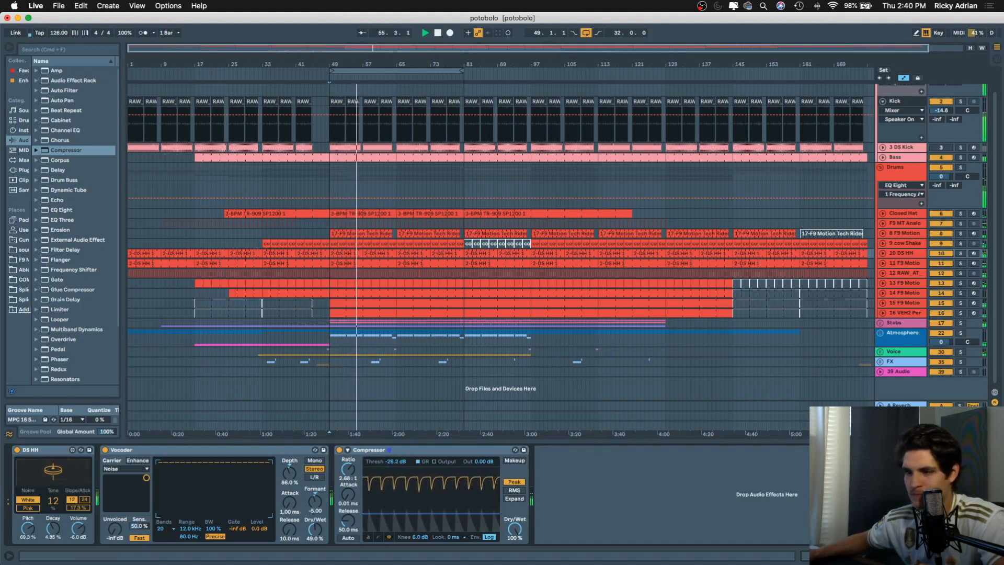
Fine-tune the DS HH compressor to a 60% dry/wet mix and a ratio of 2.57:1
{"action": "left_click_drag", "start_coordinate": [348, 469], "coordinate": [348, 472]}
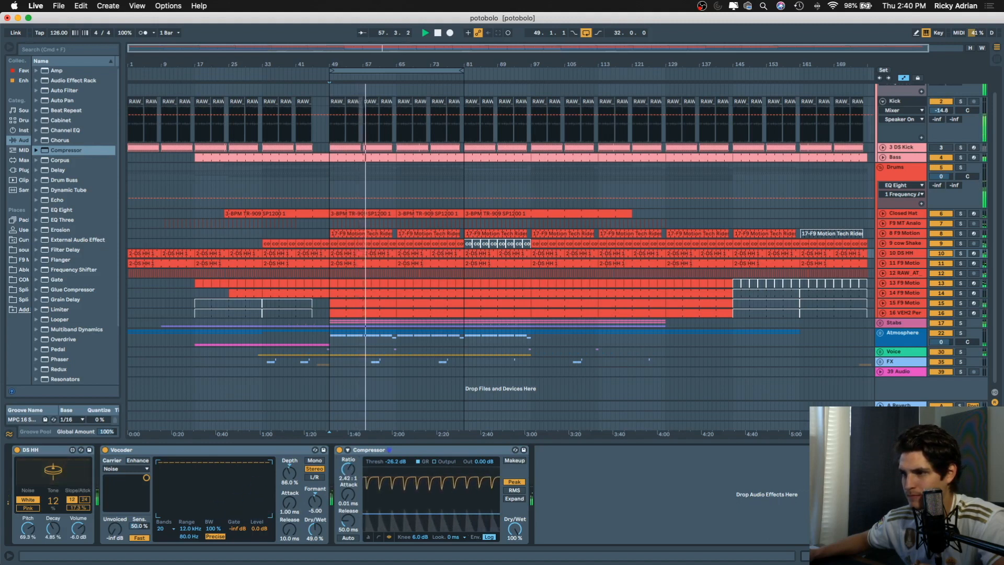
{"action": "left_click_drag", "start_coordinate": [348, 469], "coordinate": [347, 470]}
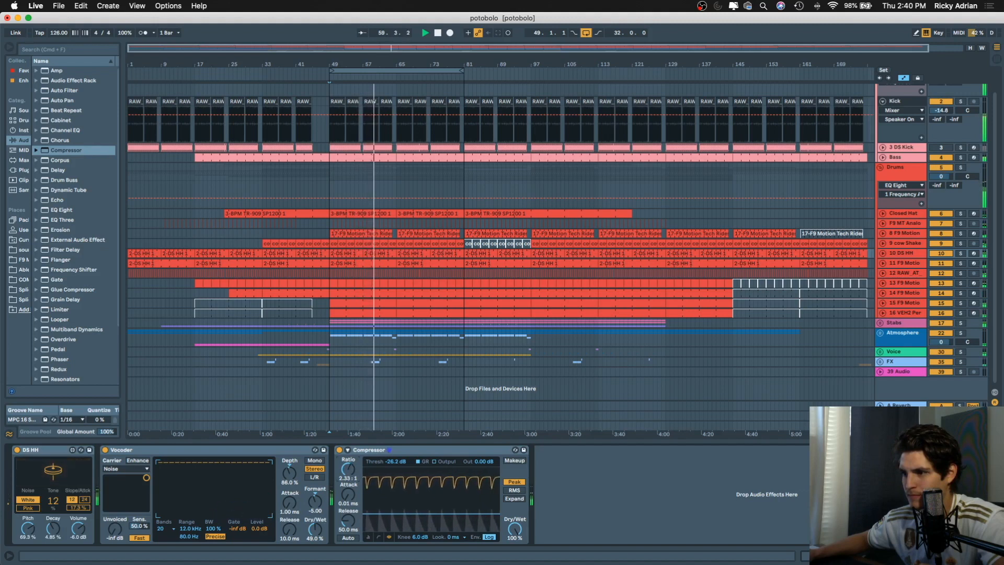
{"action": "left_click_drag", "start_coordinate": [514, 529], "coordinate": [515, 538]}
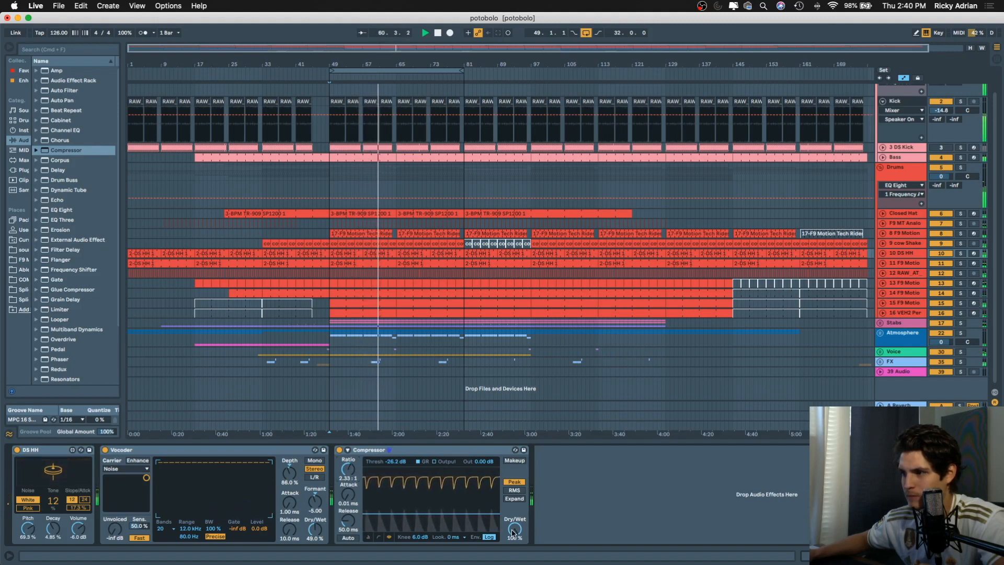
{"action": "mouse_move", "coordinate": [515, 529]}
{"action": "left_mouse_down"}
{"action": "mouse_move", "coordinate": [515, 546]}
{"action": "mouse_move", "coordinate": [514, 529]}
{"action": "left_mouse_up"}
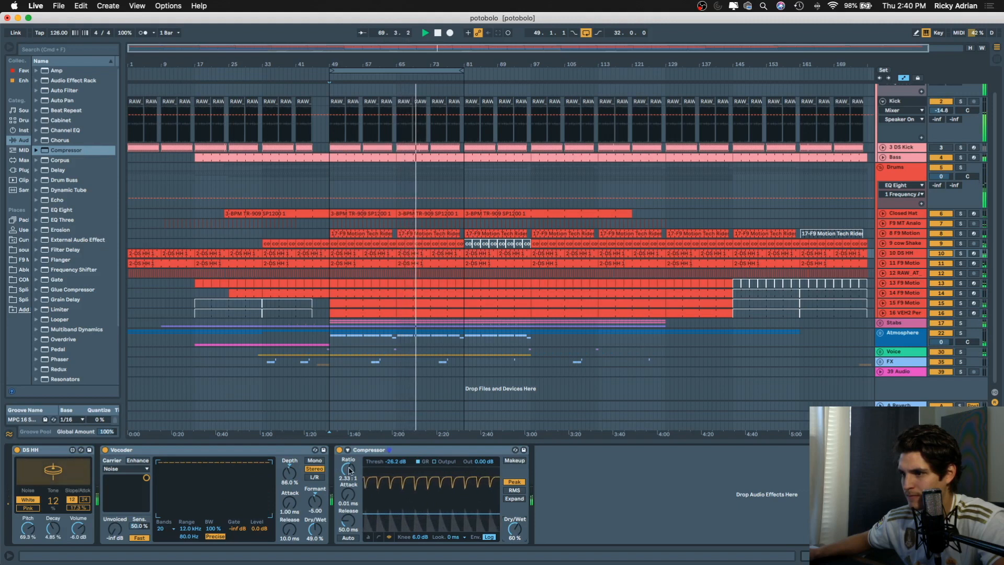
{"action": "left_click_drag", "start_coordinate": [349, 469], "coordinate": [348, 463]}
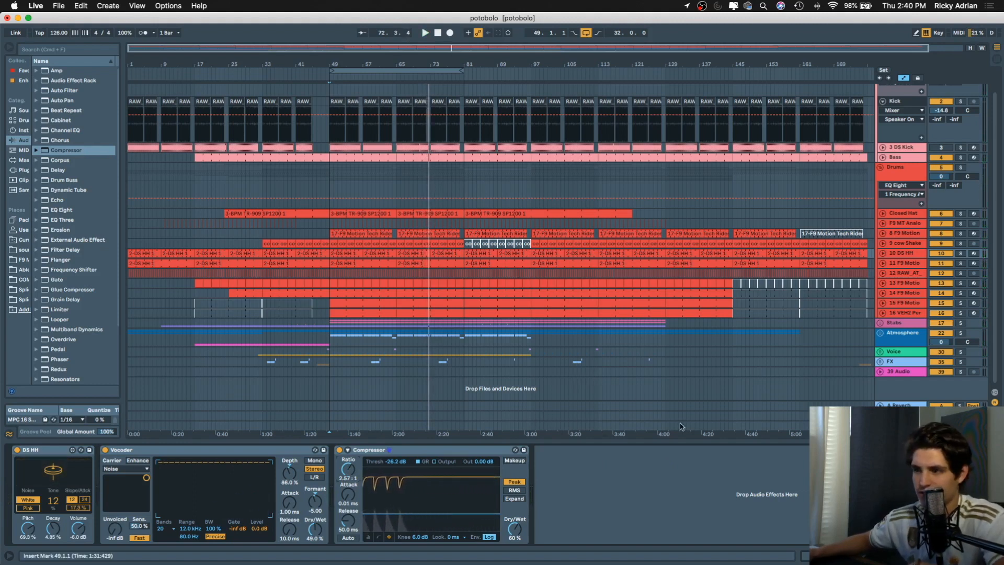
Open REFERENCE on the Master track, play the mix from bar 49 and compare it with the reference track
{"action": "left_click", "coordinate": [610, 426]}
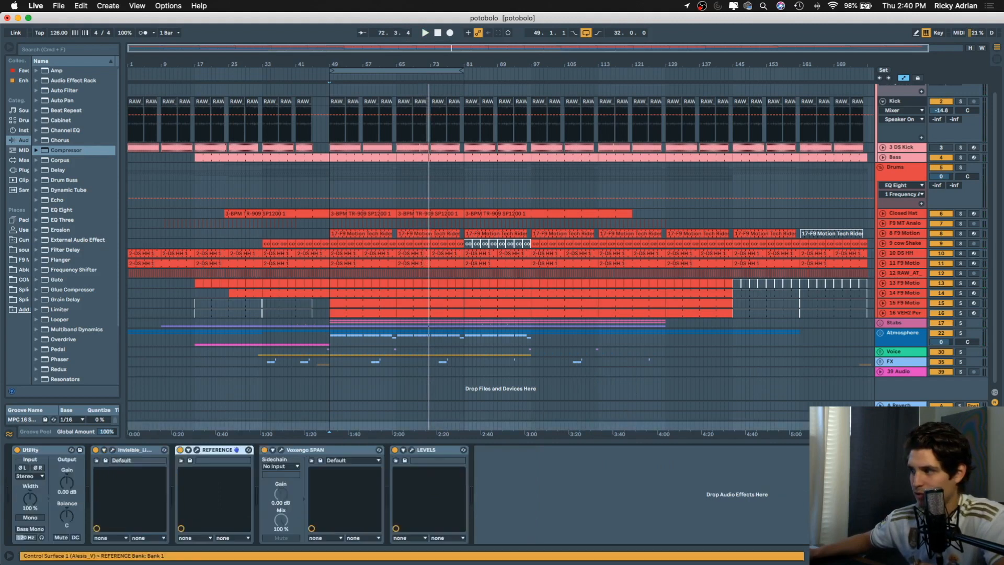
{"action": "left_click", "coordinate": [198, 451]}
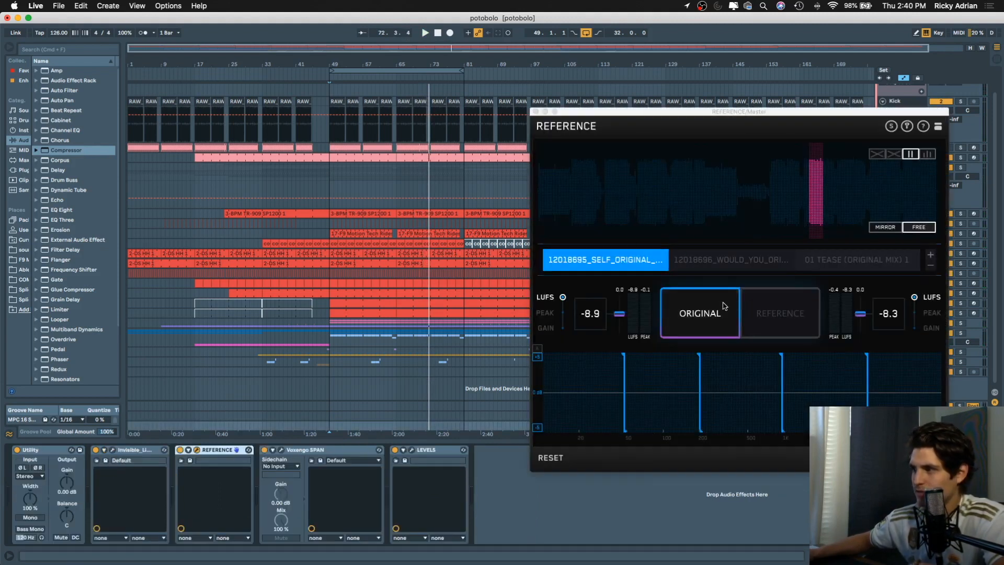
{"action": "left_click_drag", "start_coordinate": [665, 123], "coordinate": [548, 137]}
{"action": "key", "text": "space"}
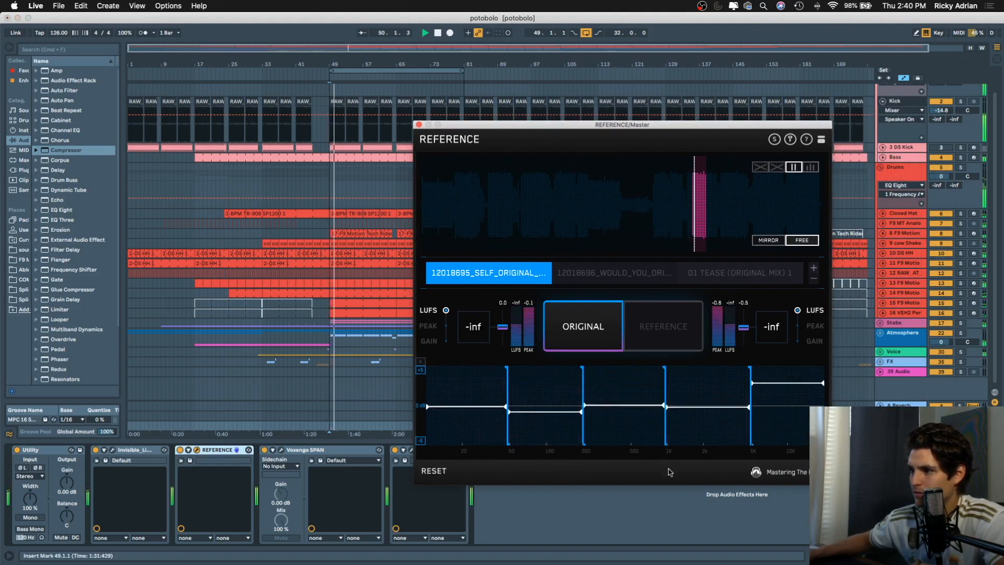
{"action": "mouse_move", "coordinate": [803, 410]}
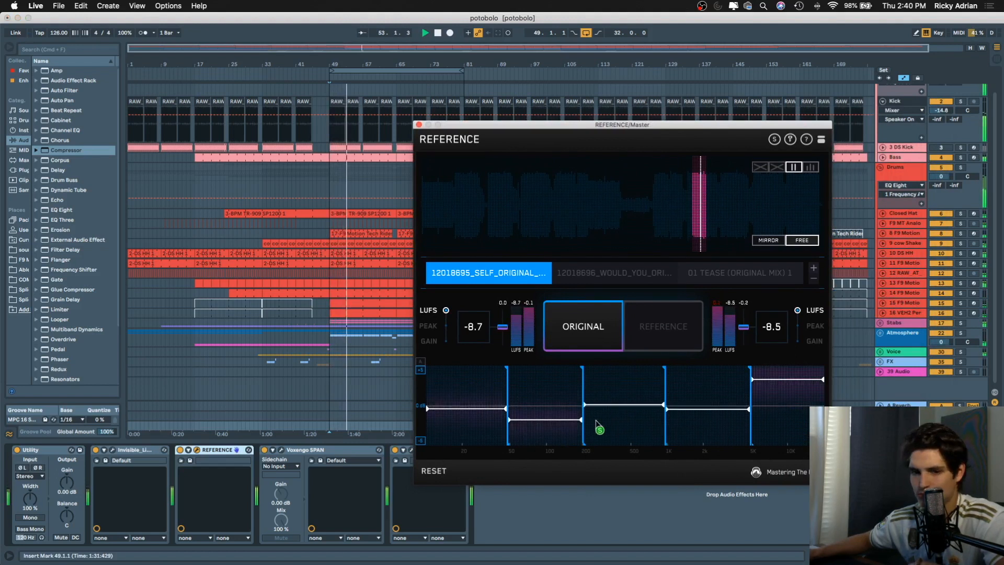
{"action": "left_click", "coordinate": [662, 324]}
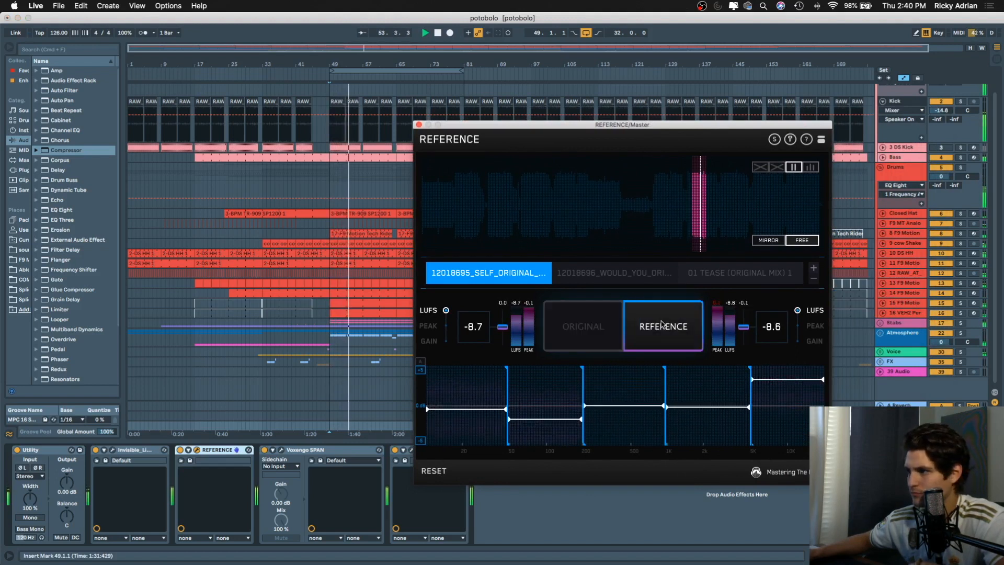
{"action": "left_click", "coordinate": [593, 333]}
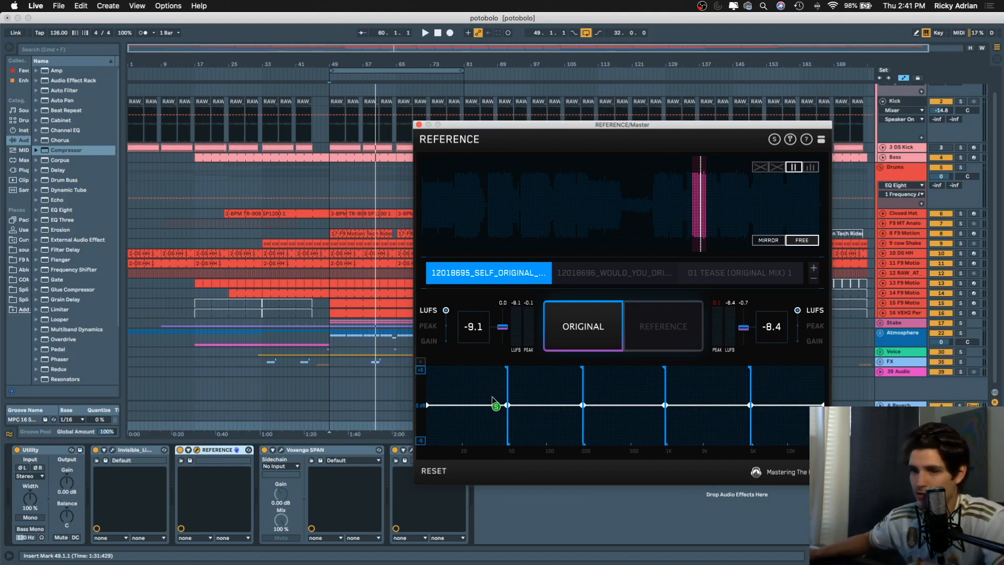
{"action": "key", "text": "space"}
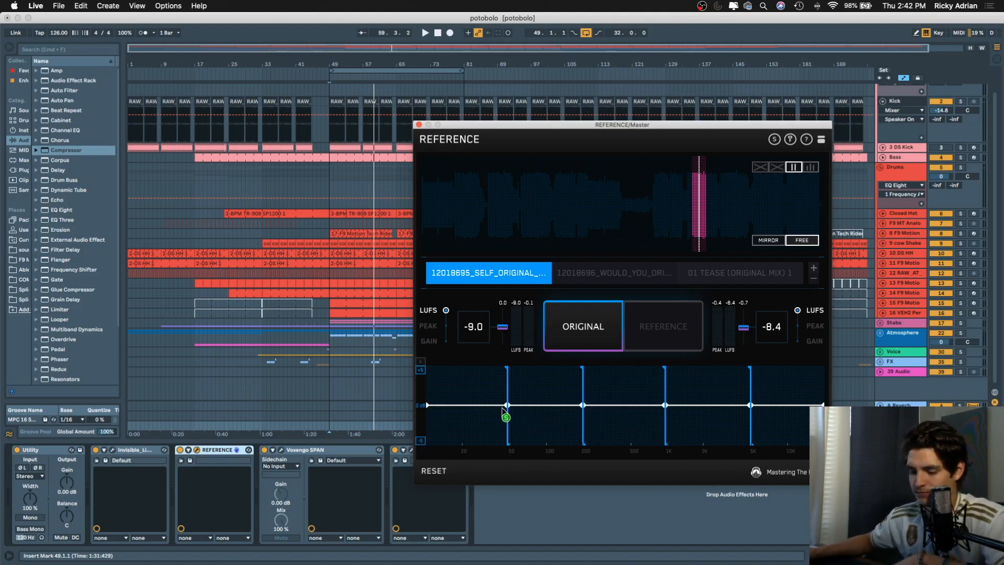
Solo REFERENCE's roughly 50–200 Hz band and alternate between the original mix and the reference during playback
{"action": "key", "text": "space"}
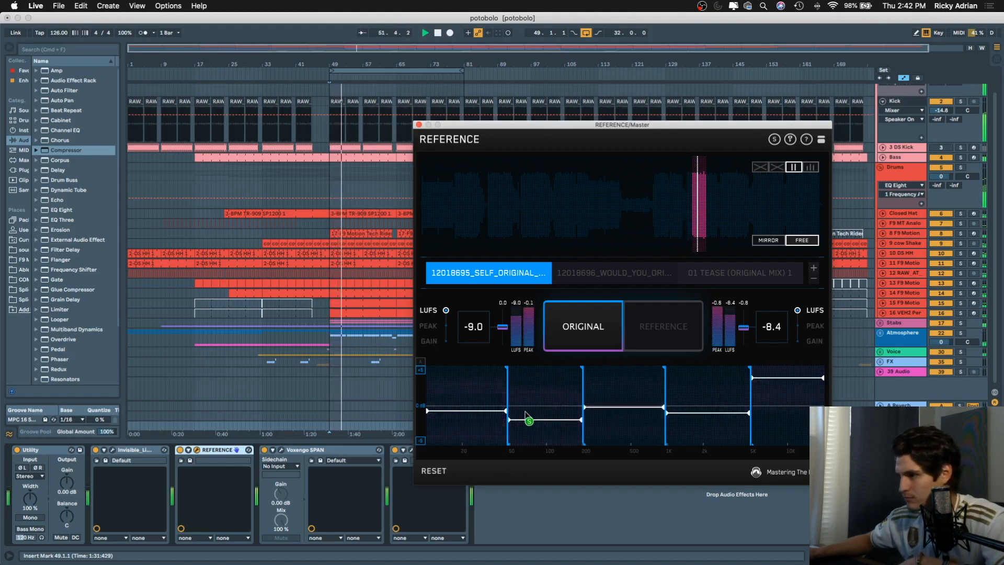
{"action": "key", "text": "space"}
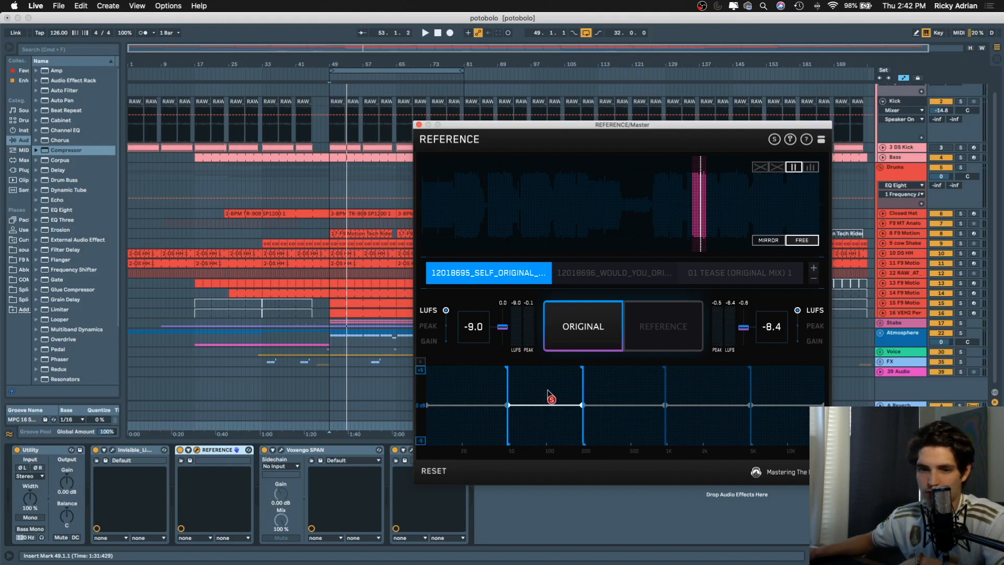
{"action": "key", "text": "space"}
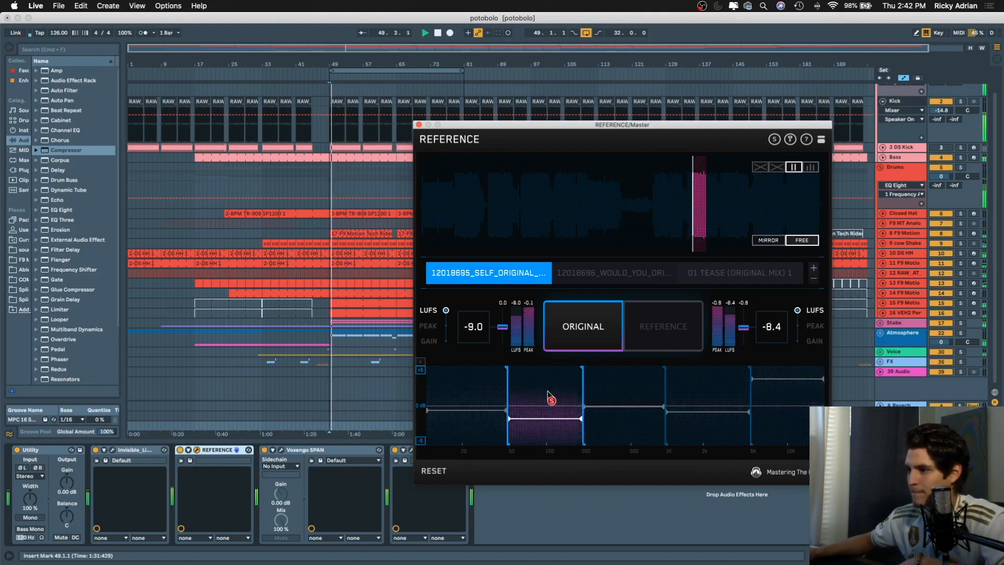
{"action": "left_click", "coordinate": [678, 332]}
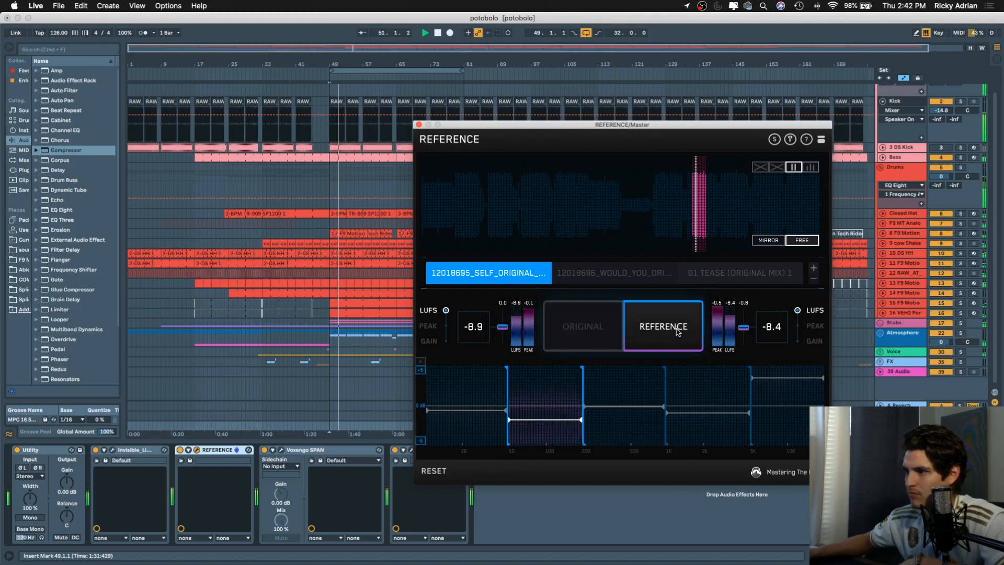
{"action": "left_click", "coordinate": [570, 335]}
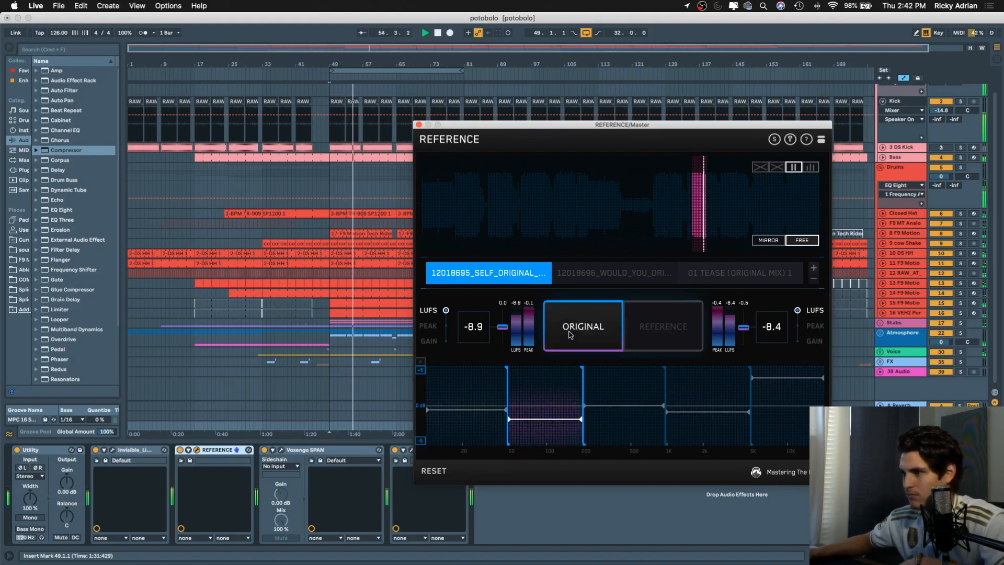
{"action": "left_click", "coordinate": [658, 335]}
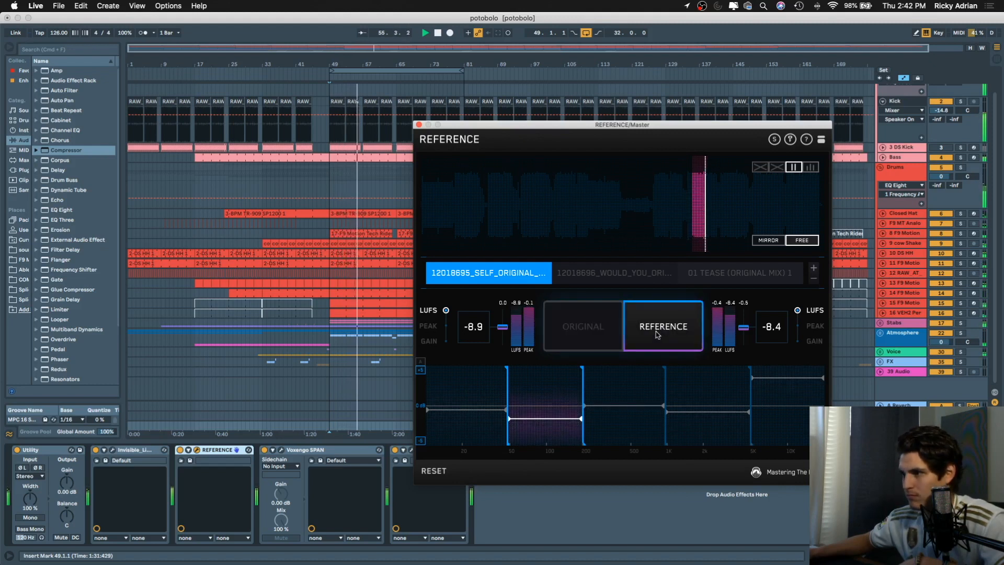
{"action": "left_click", "coordinate": [592, 334]}
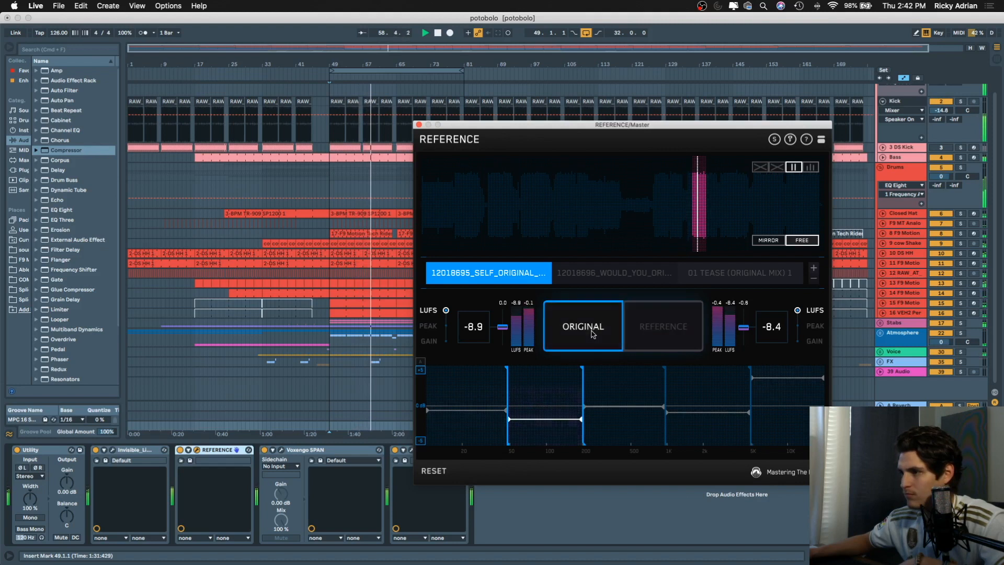
{"action": "left_click", "coordinate": [674, 333]}
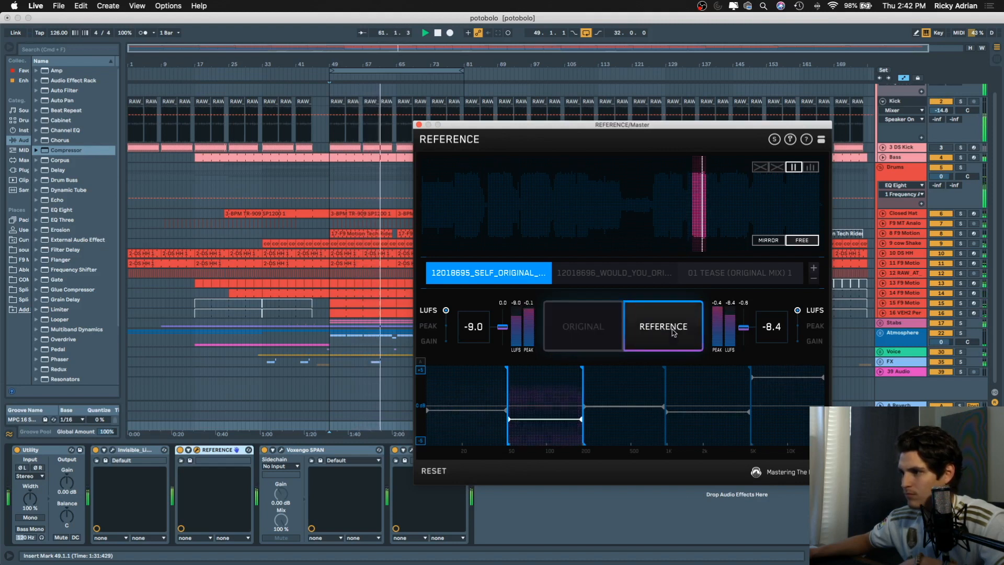
{"action": "left_click", "coordinate": [599, 333]}
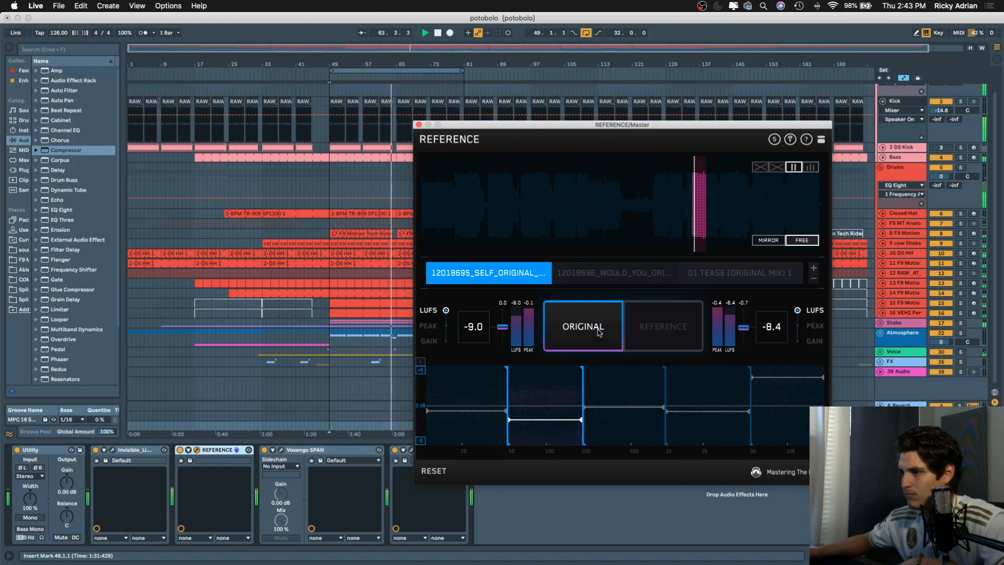
Open Voxengo SPAN beside REFERENCE, compare both tracks' low-end spectra, then unsolo the band and stop playback
{"action": "left_click", "coordinate": [281, 450]}
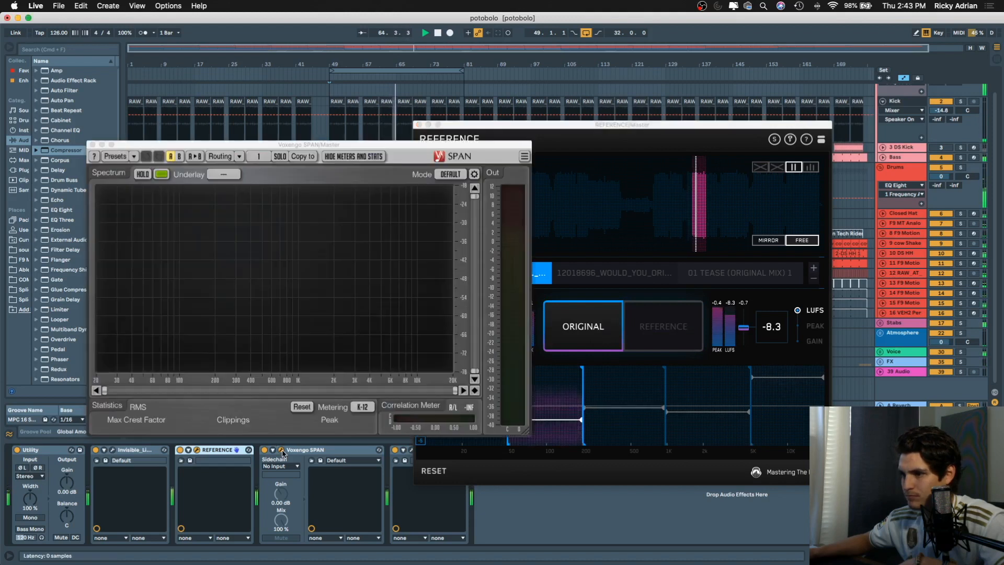
{"action": "left_click_drag", "start_coordinate": [309, 144], "coordinate": [251, 105]}
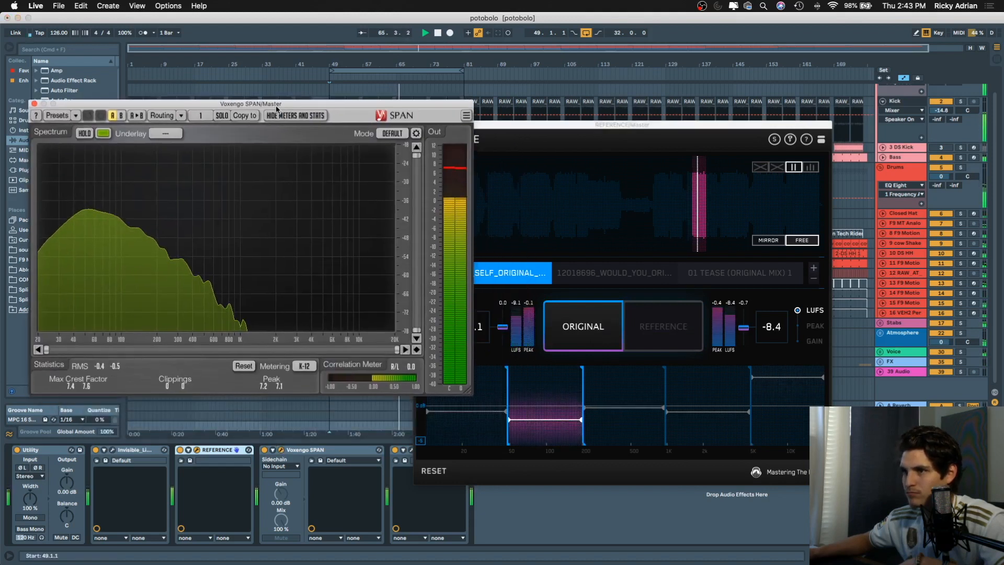
{"action": "left_click", "coordinate": [661, 329]}
{"action": "left_click", "coordinate": [661, 328]}
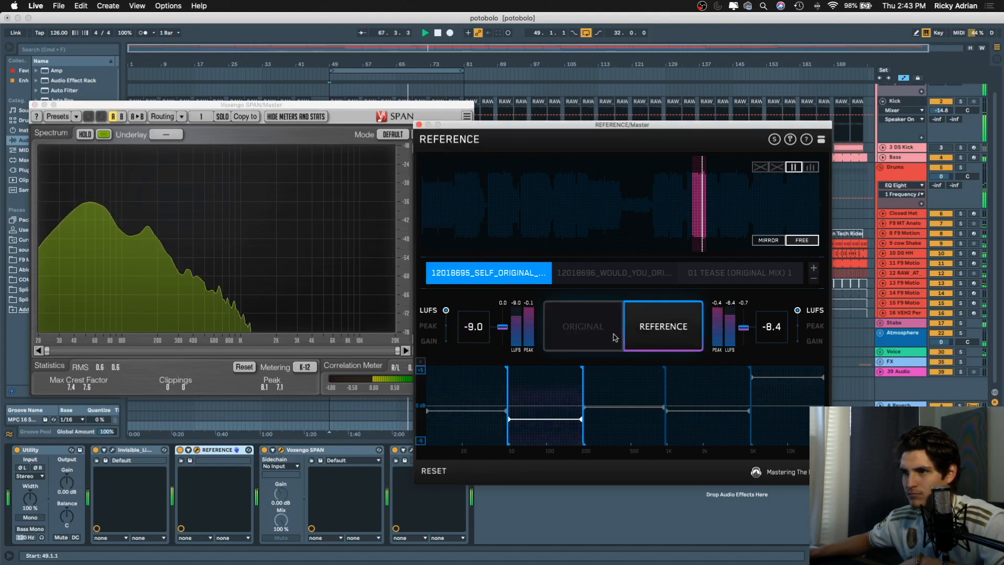
{"action": "left_click", "coordinate": [579, 334]}
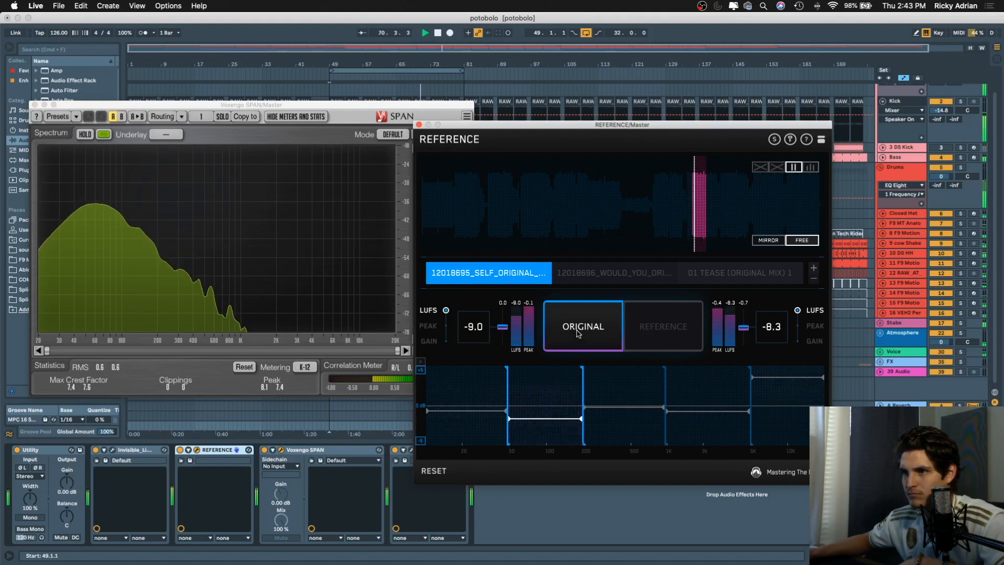
{"action": "left_click", "coordinate": [664, 333]}
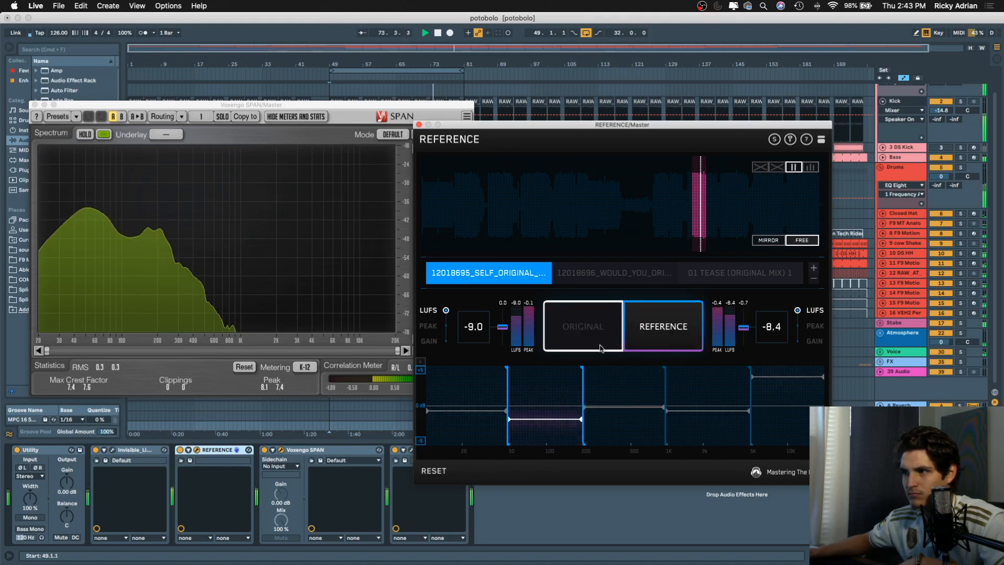
{"action": "left_click", "coordinate": [556, 398]}
{"action": "key", "text": "space"}
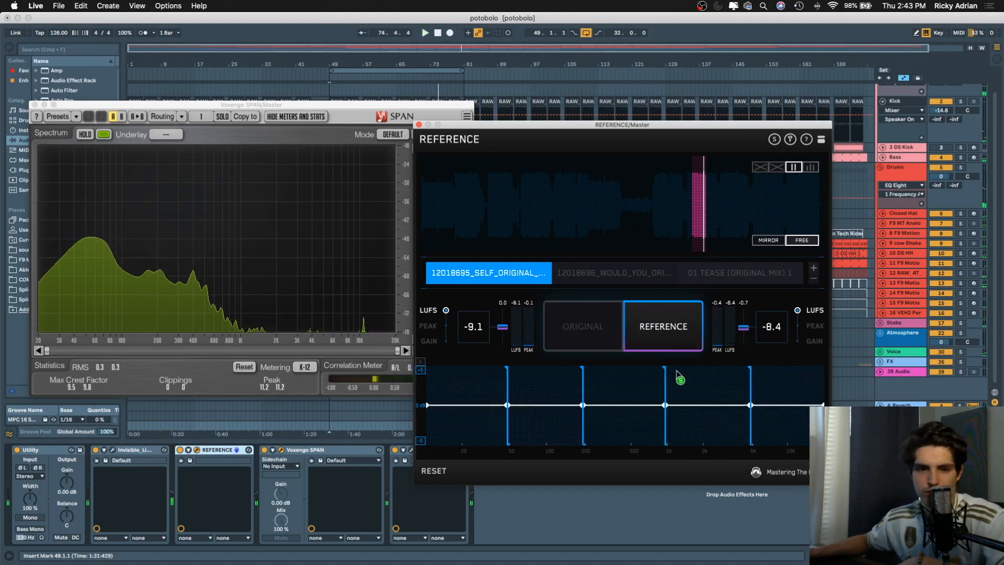
Close both analyser windows, show the Bass track's devices and collapse its Analog, EQ Eight and Compressor
{"action": "left_click", "coordinate": [419, 124]}
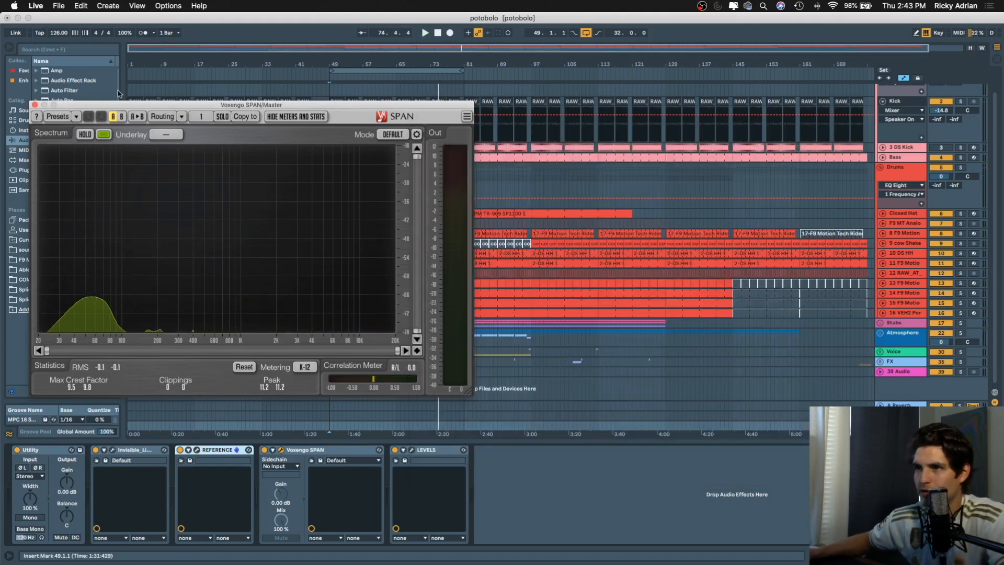
{"action": "left_click", "coordinate": [35, 105]}
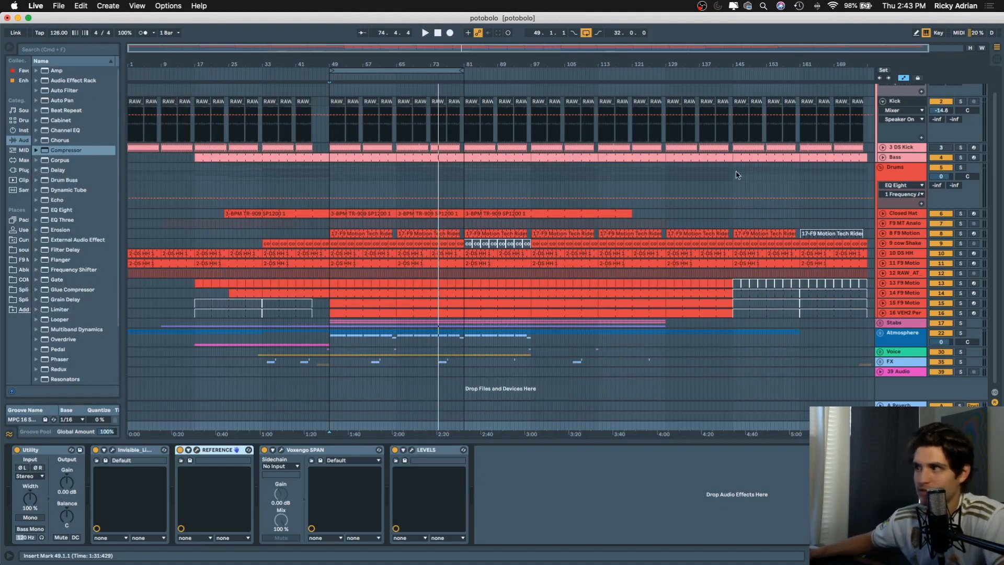
{"action": "left_click", "coordinate": [900, 158]}
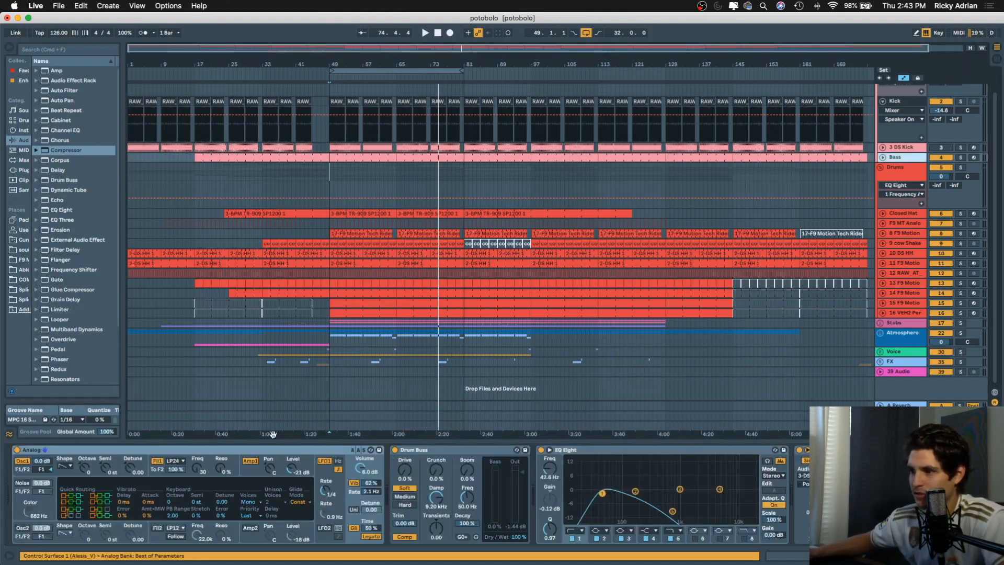
{"action": "double_click", "coordinate": [260, 448]}
{"action": "double_click", "coordinate": [260, 448]}
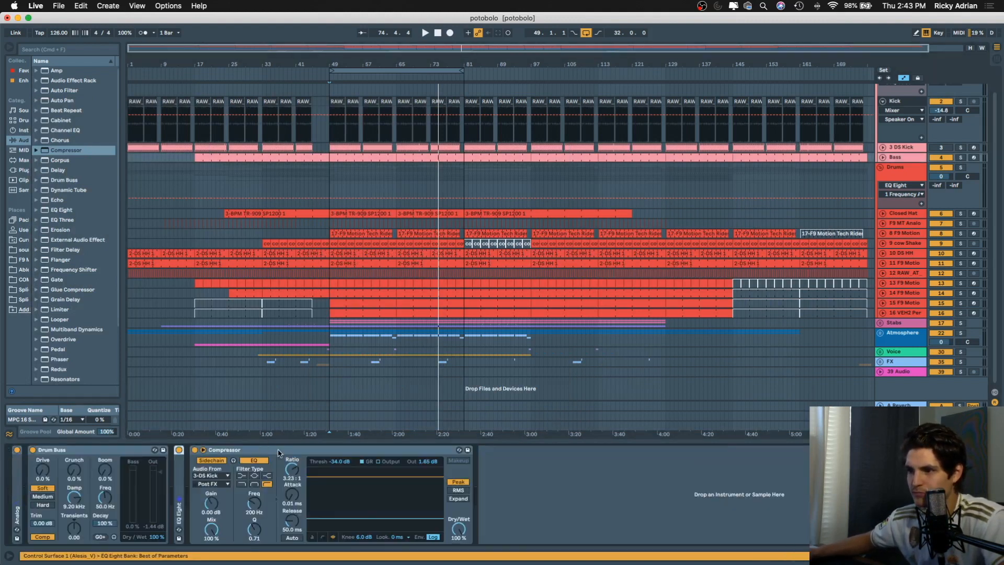
{"action": "double_click", "coordinate": [278, 450]}
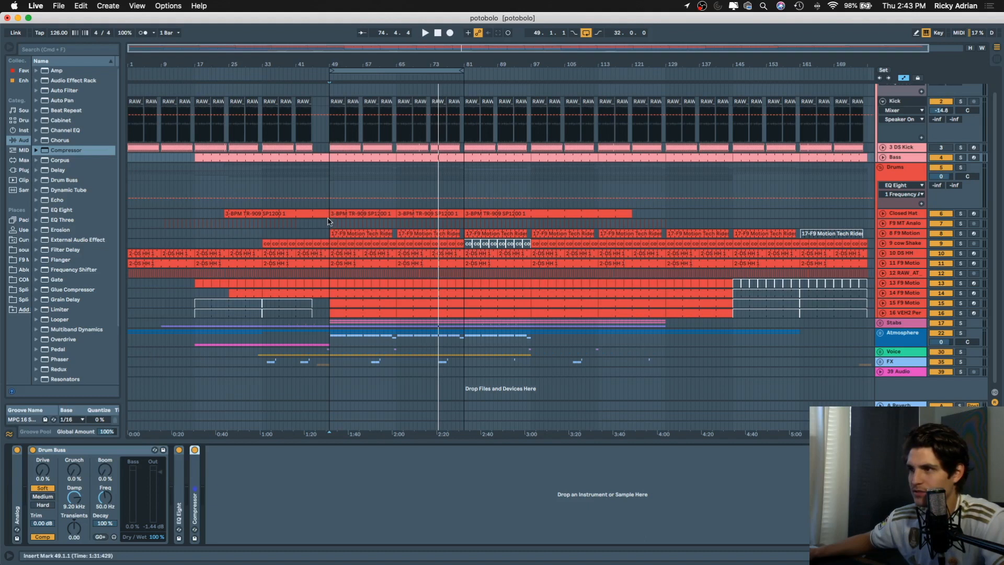
Play from bar 49 with REFERENCE reopened on the Master track and switch monitoring back to the original mix
{"action": "left_click", "coordinate": [331, 221]}
{"action": "key", "text": "space"}
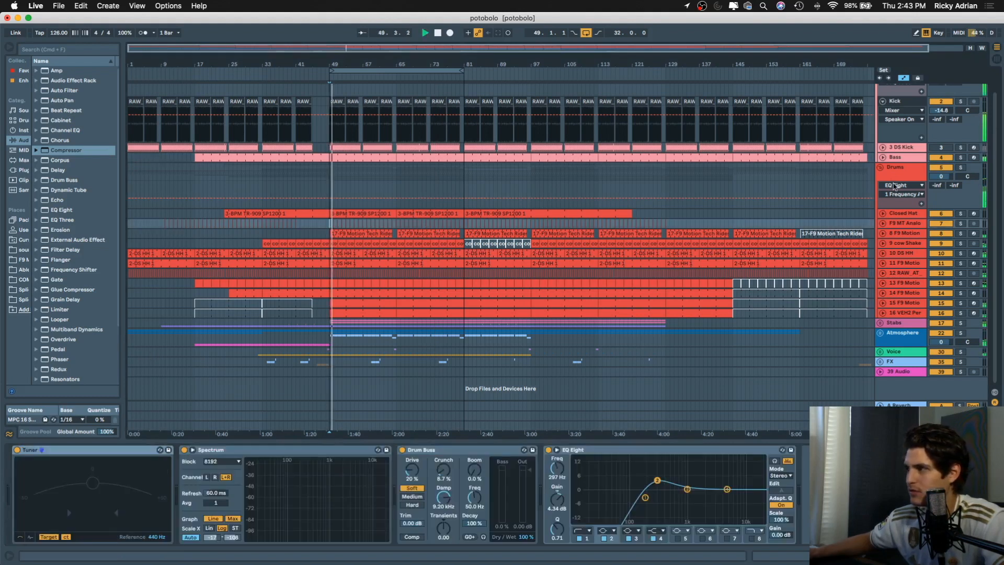
{"action": "left_click", "coordinate": [900, 426]}
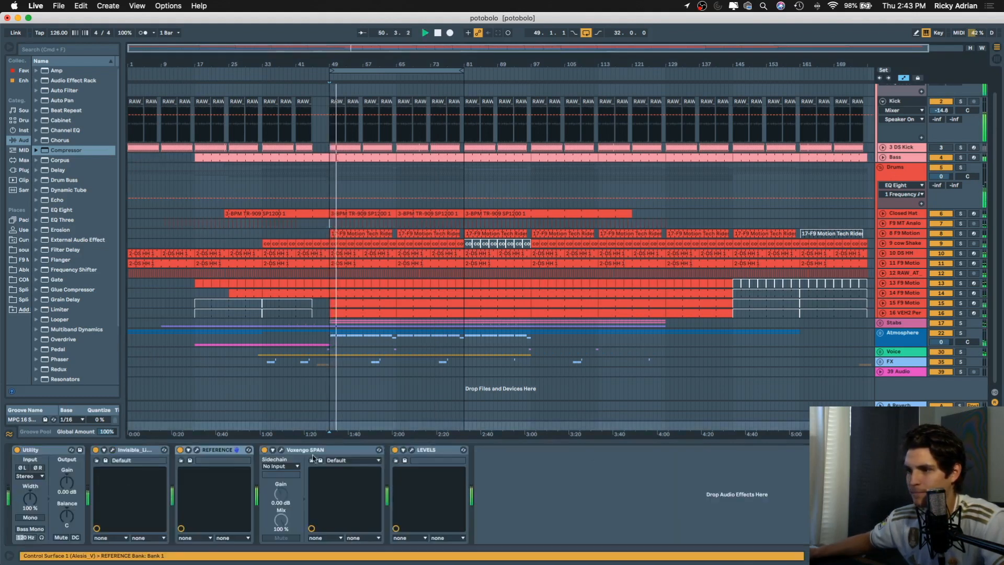
{"action": "left_click", "coordinate": [197, 450]}
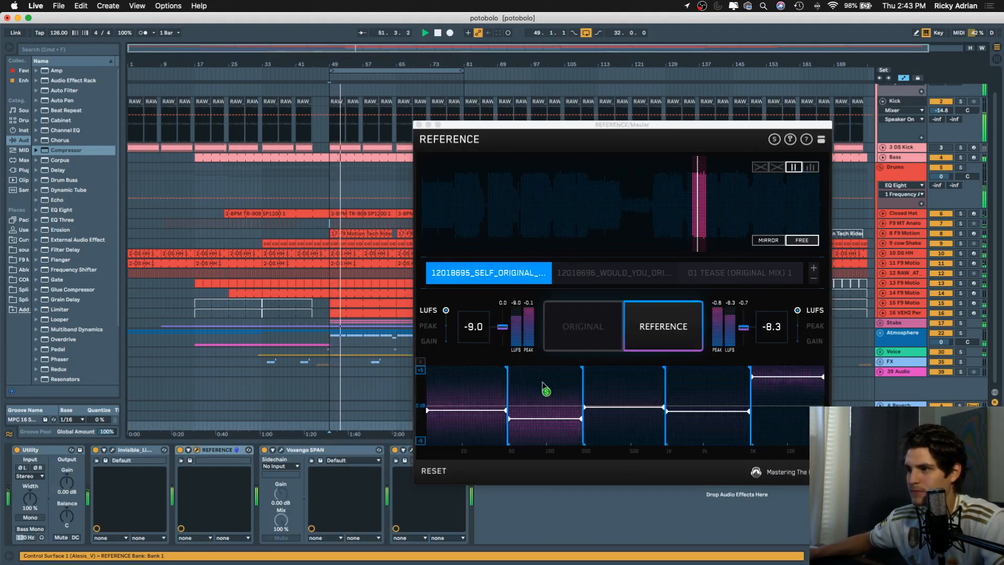
{"action": "left_click", "coordinate": [545, 388]}
{"action": "left_click", "coordinate": [550, 388]}
{"action": "left_click", "coordinate": [584, 323]}
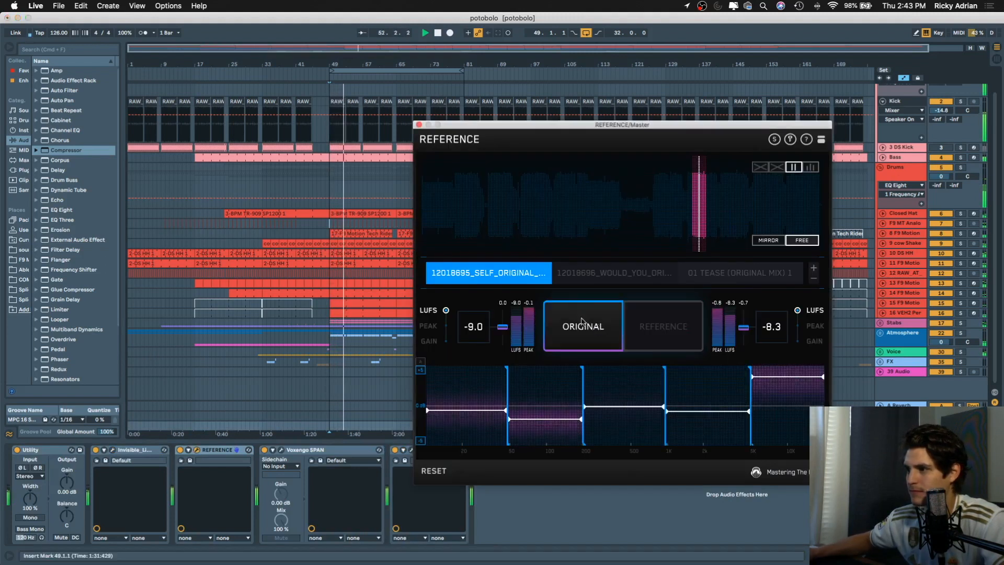
Set the Bass track's Drum Buss Crunch to 30%, then reopen REFERENCE on the Master track and reset its analysis
{"action": "left_click", "coordinate": [419, 124]}
{"action": "left_click", "coordinate": [894, 158]}
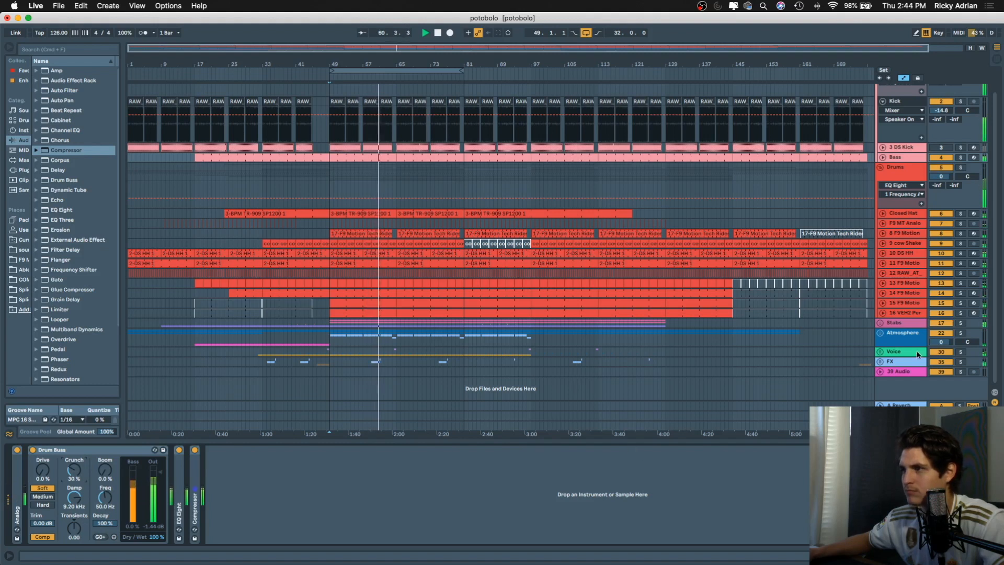
{"action": "left_click", "coordinate": [902, 425]}
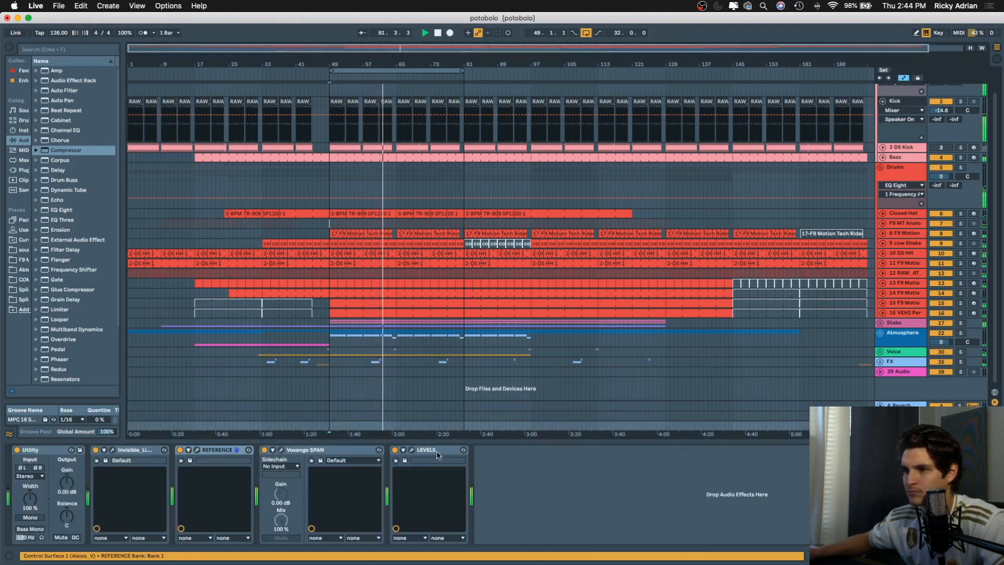
{"action": "left_click", "coordinate": [196, 450]}
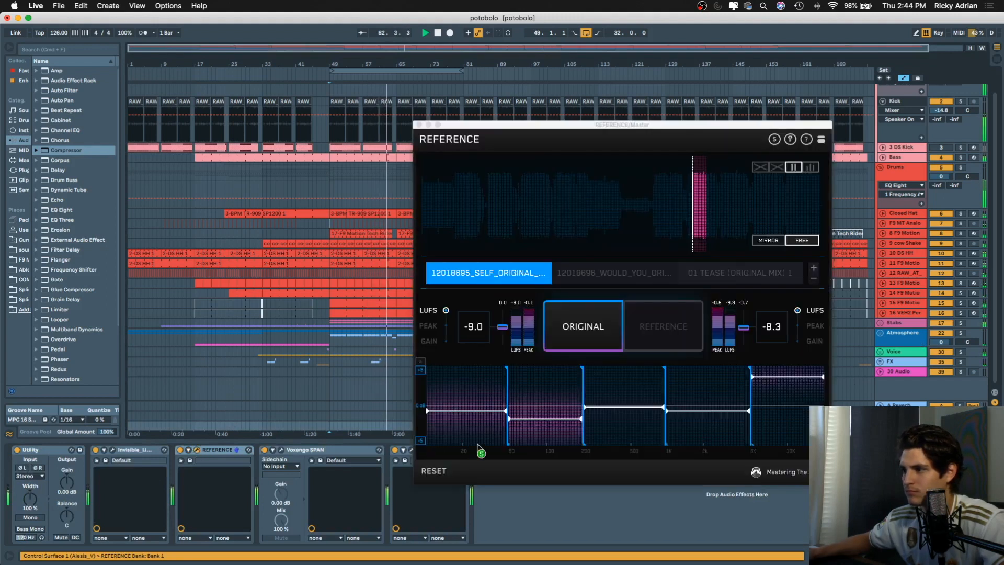
{"action": "left_click", "coordinate": [435, 471]}
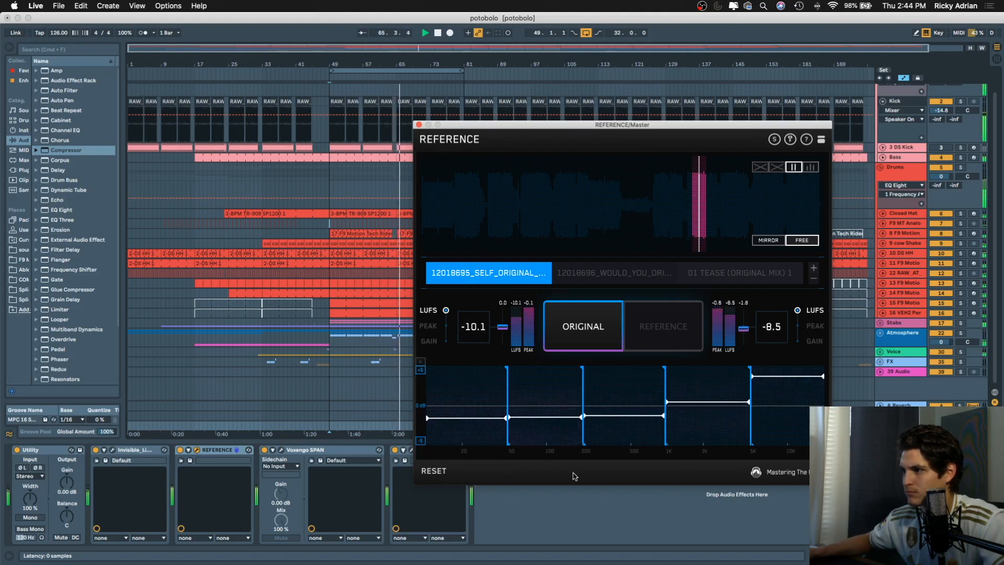
Stop playback, then play through REFERENCE with the reference track selected, examine its 50–200 Hz band, and close the window
{"action": "mouse_move", "coordinate": [527, 428]}
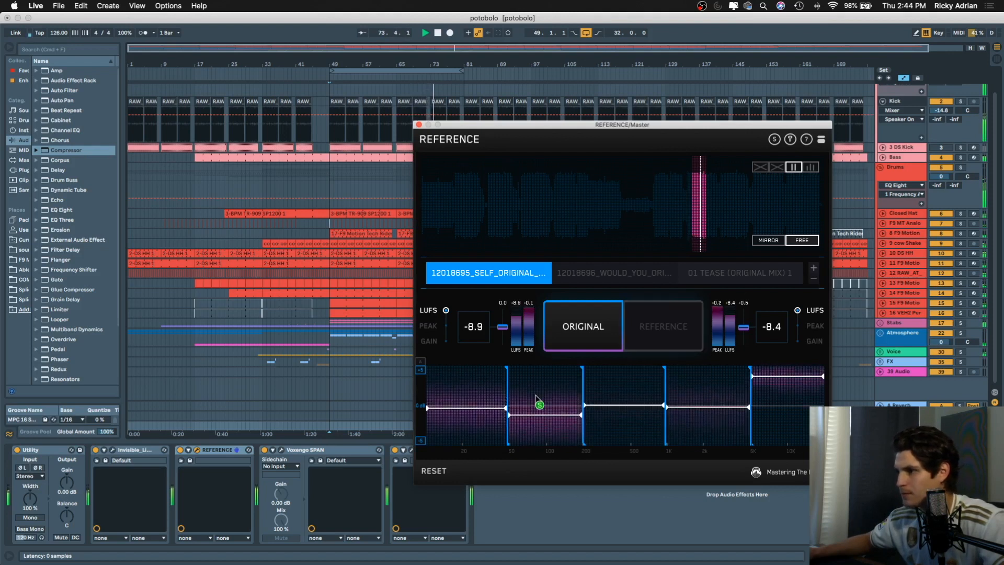
{"action": "key", "text": "space"}
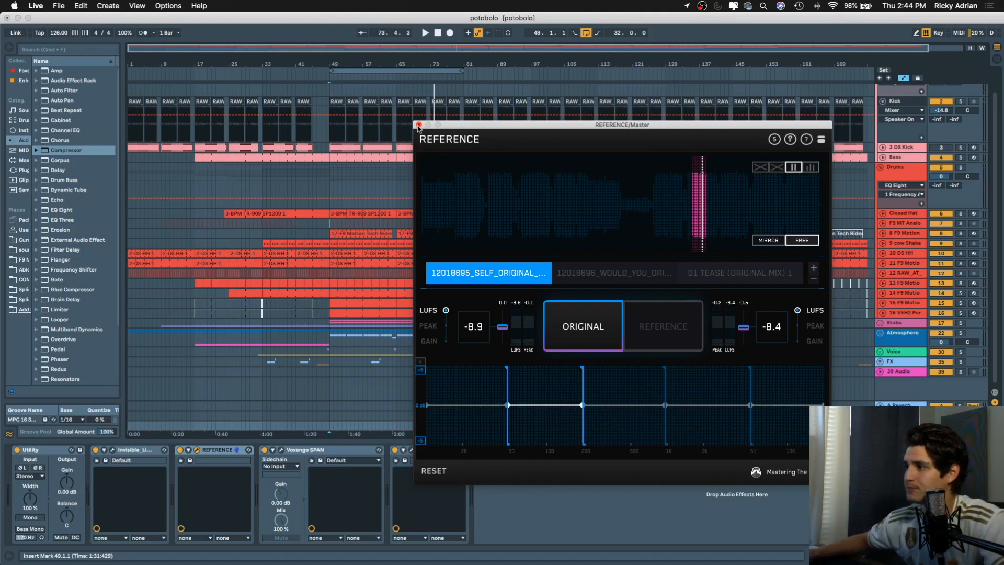
{"action": "left_click", "coordinate": [419, 125]}
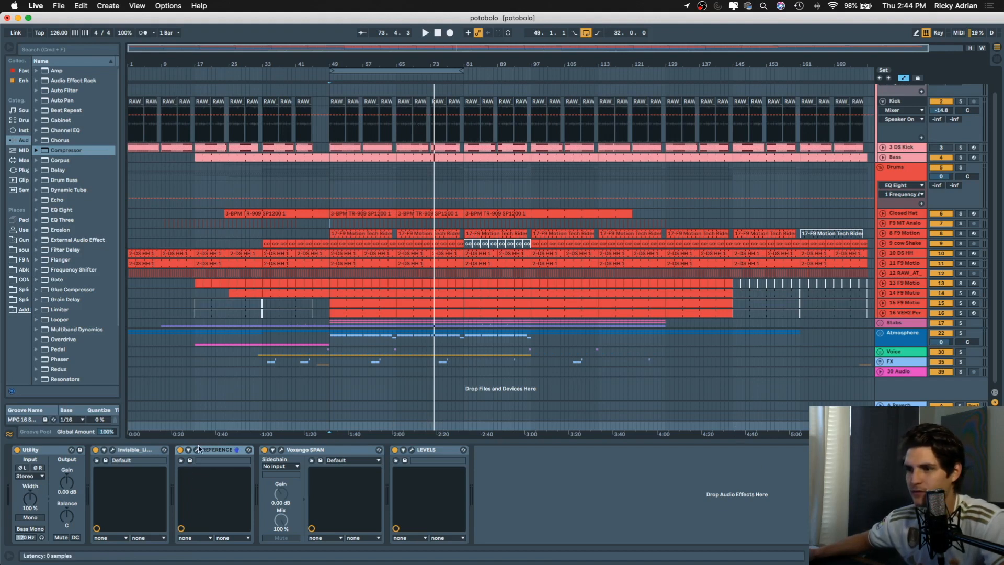
{"action": "left_click", "coordinate": [197, 451]}
{"action": "left_click", "coordinate": [647, 335]}
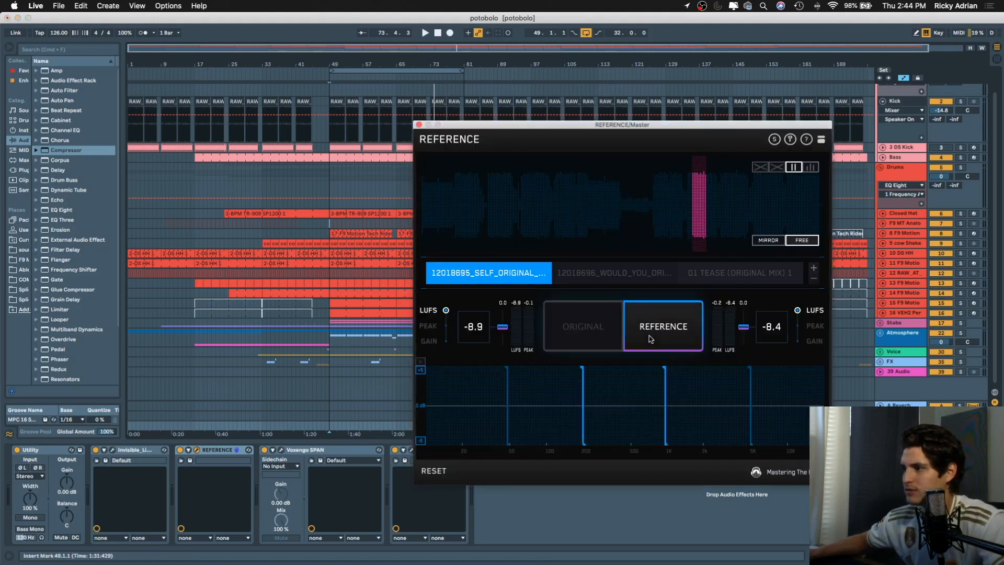
{"action": "key", "text": "space"}
{"action": "left_click", "coordinate": [563, 388]}
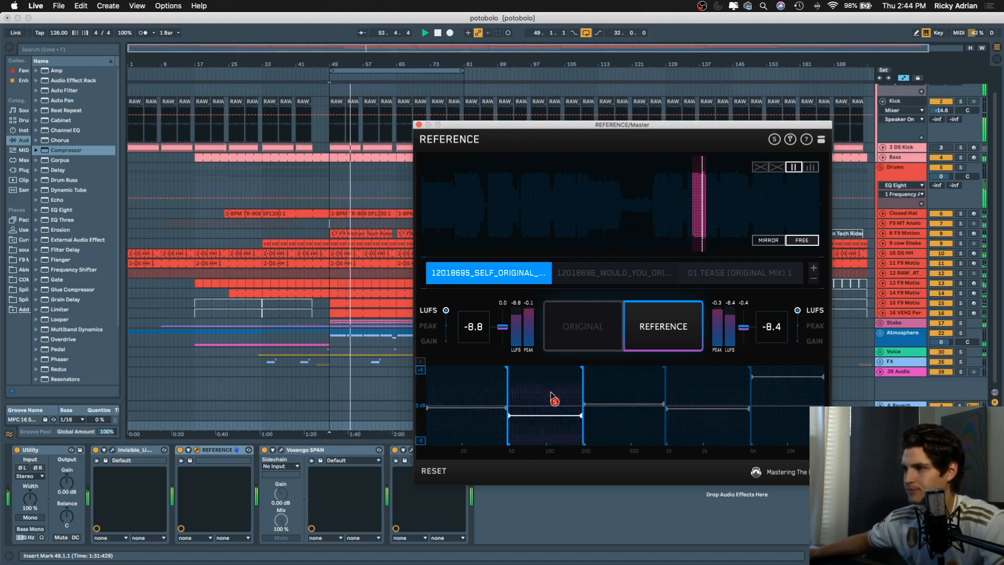
{"action": "key", "text": "space"}
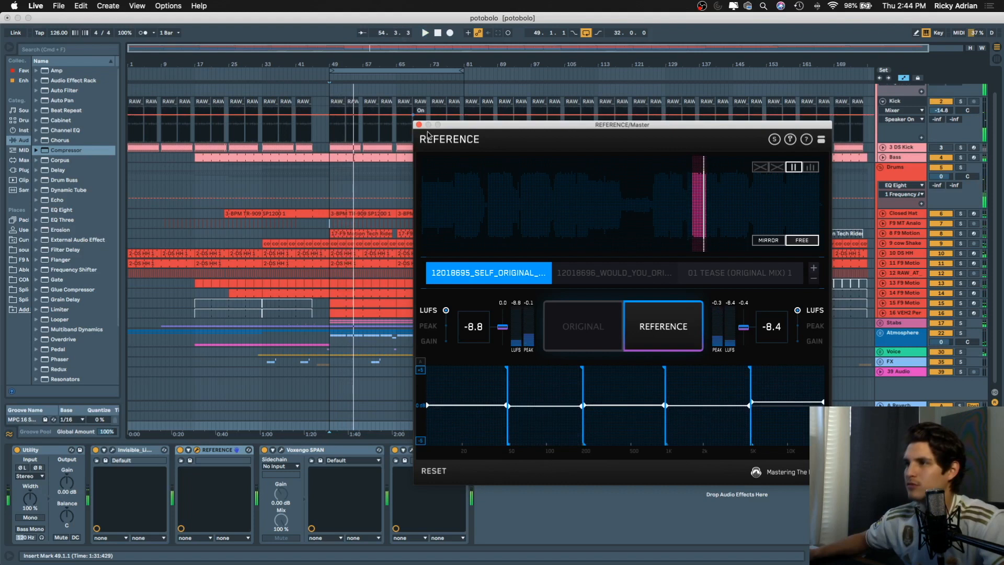
{"action": "left_click", "coordinate": [419, 124]}
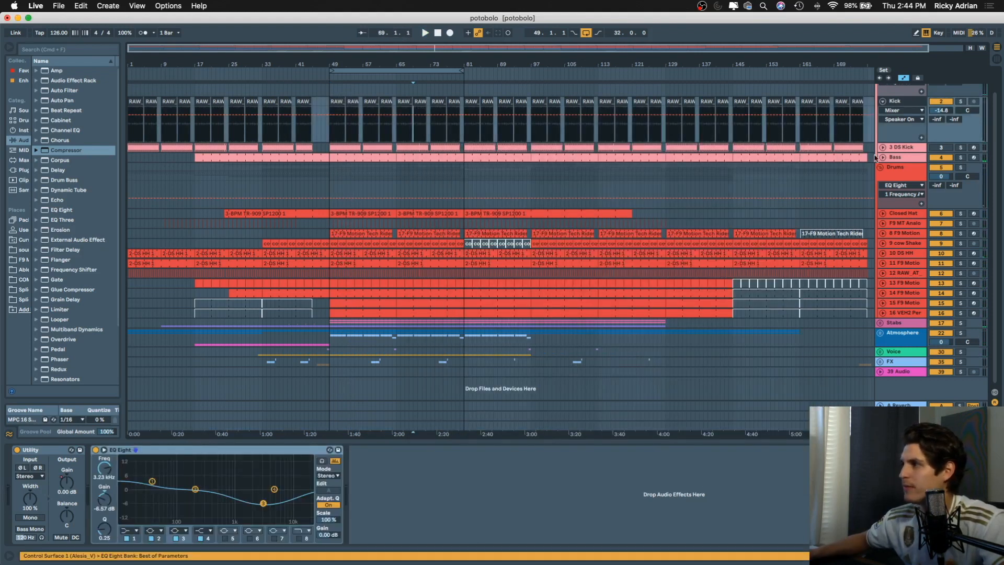
Collapse the Bass track's Drum Buss, add a Chorus at the end of its device chain, and set its Dry/Wet to 13%
{"action": "left_click", "coordinate": [847, 155]}
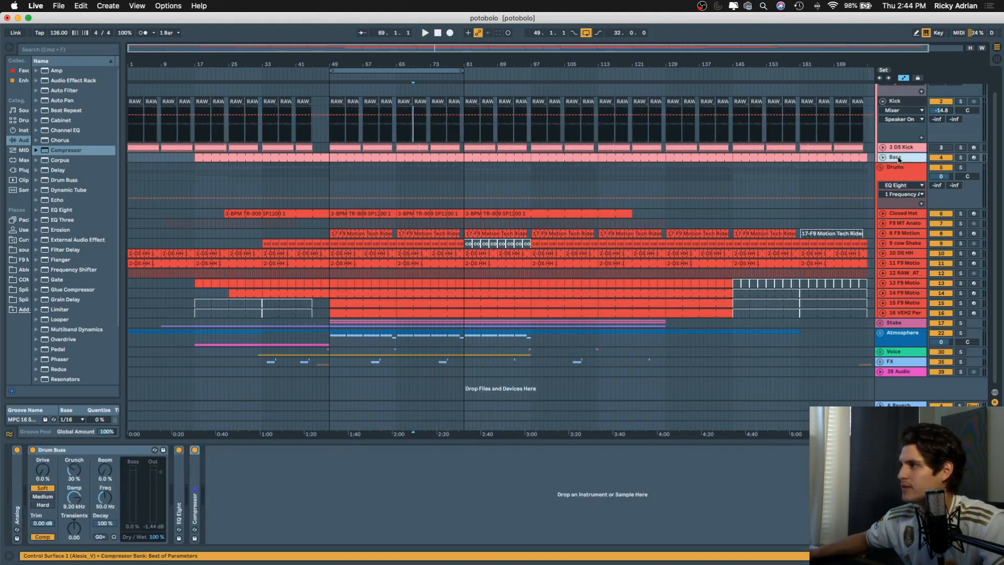
{"action": "double_click", "coordinate": [90, 453]}
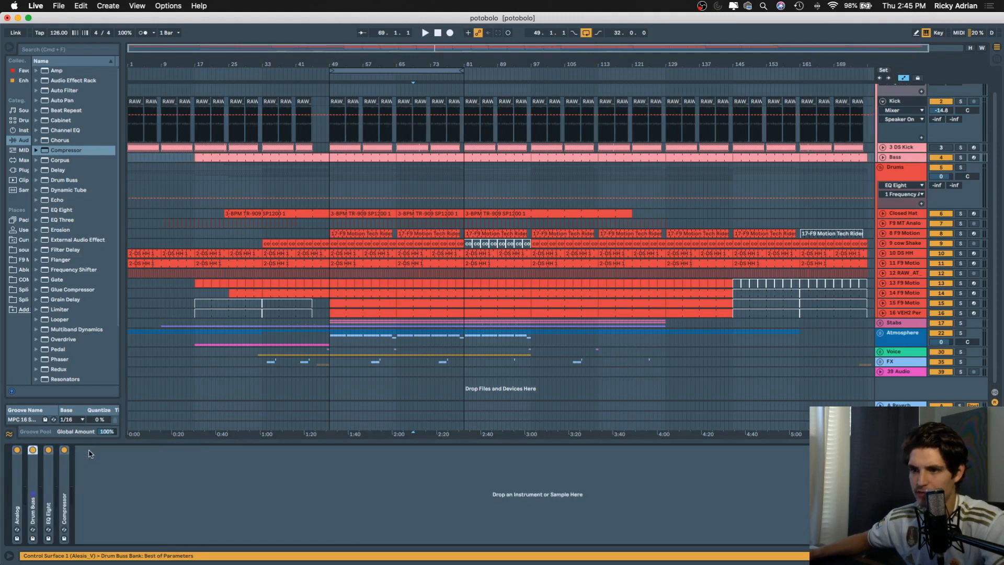
{"action": "scroll", "coordinate": [63, 332], "scroll_direction": "down", "scroll_amount": 4}
{"action": "scroll", "coordinate": [63, 203], "scroll_direction": "up", "scroll_amount": 4}
{"action": "double_click", "coordinate": [52, 140]}
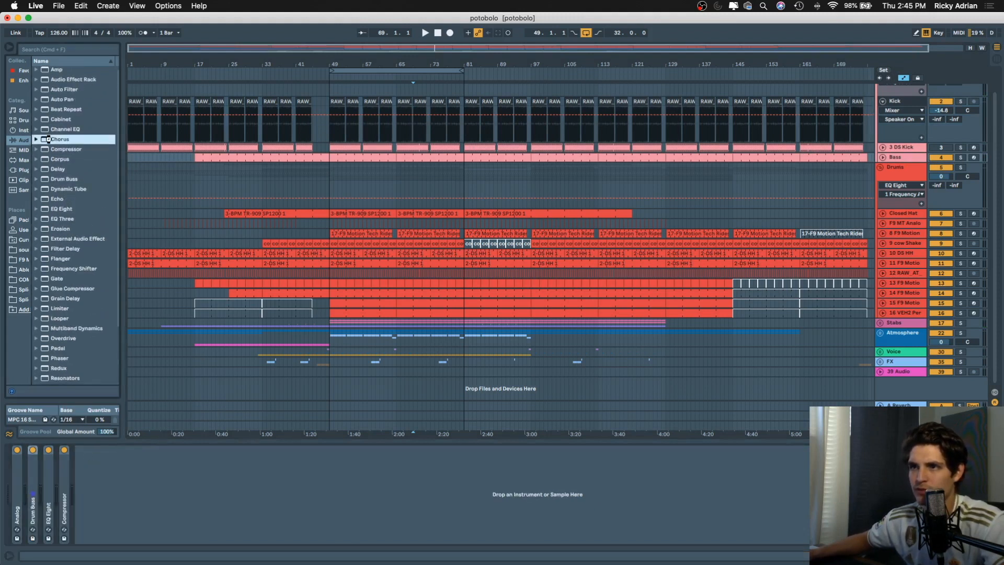
{"action": "left_click_drag", "start_coordinate": [217, 528], "coordinate": [218, 544]}
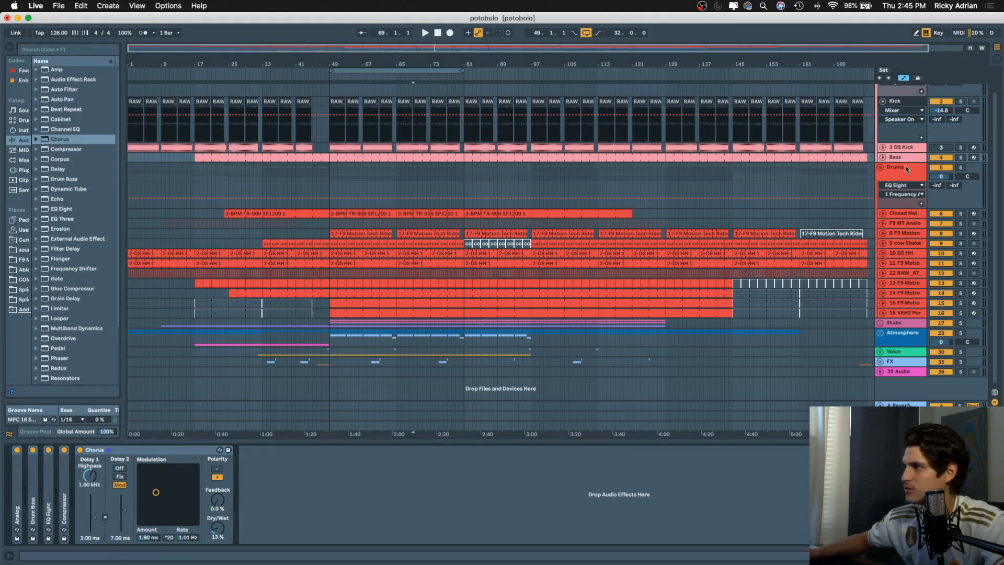
Solo the Bass track, set REFERENCE on the Master to the original mix, and play with the Bass devices shown
{"action": "left_click", "coordinate": [961, 158]}
{"action": "key", "text": "space"}
{"action": "key", "text": "space"}
{"action": "left_click", "coordinate": [902, 425]}
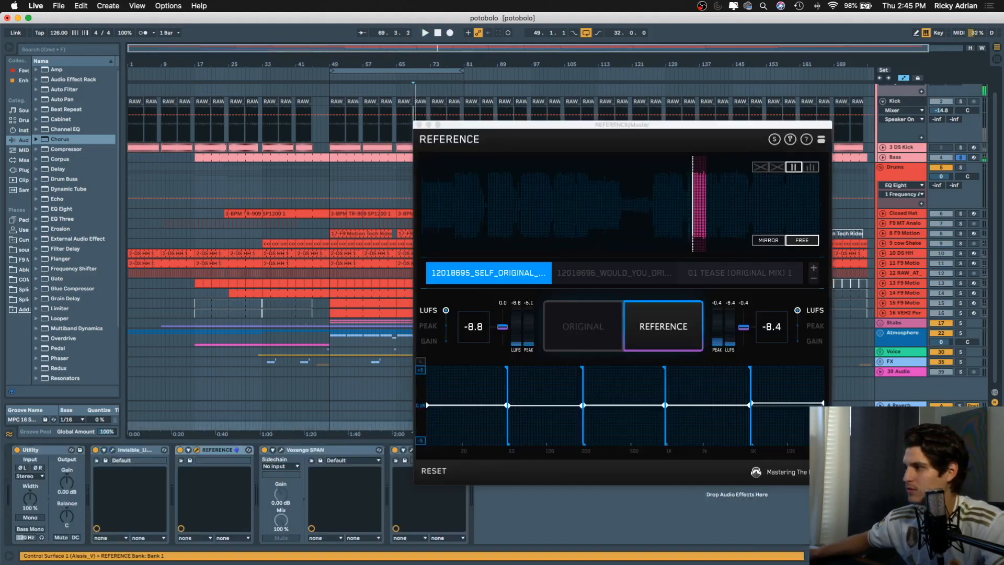
{"action": "left_click", "coordinate": [580, 324]}
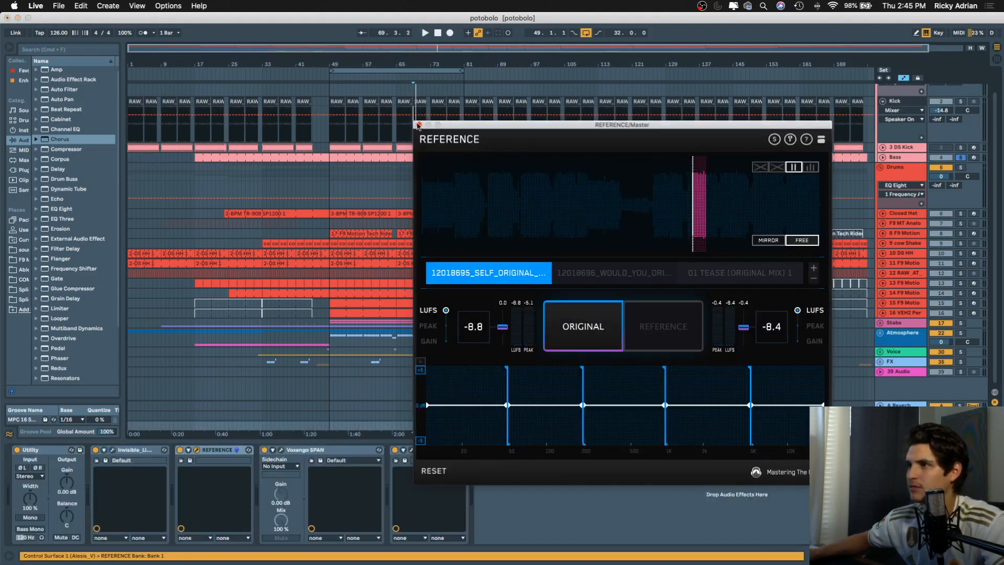
{"action": "left_click", "coordinate": [419, 125]}
{"action": "key", "text": "space"}
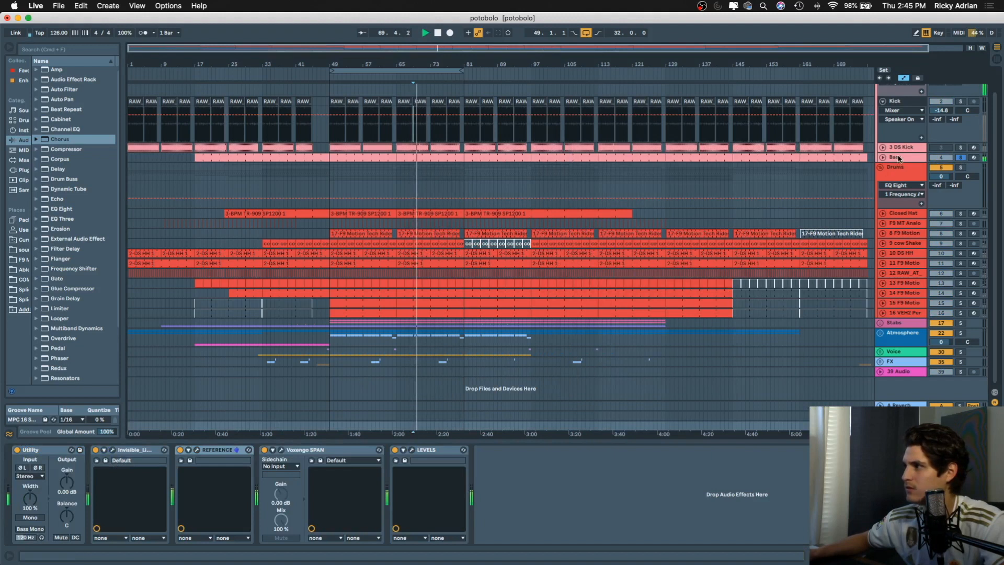
{"action": "left_click", "coordinate": [794, 294]}
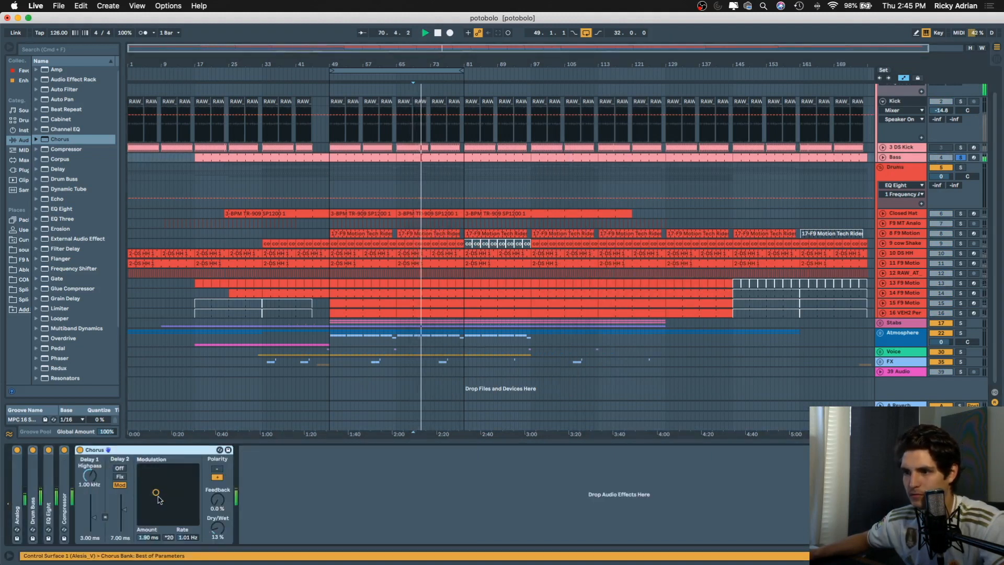
Set the Bass Chorus Dry/Wet to 49% during playback, bypassing and re-enabling the effect to compare the sound
{"action": "left_click_drag", "start_coordinate": [219, 531], "coordinate": [218, 492]}
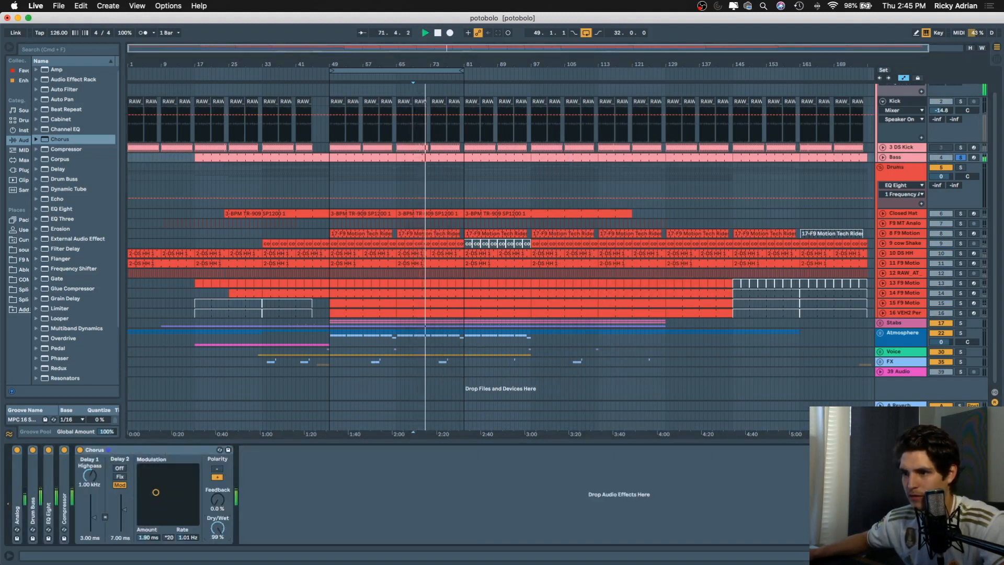
{"action": "left_click_drag", "start_coordinate": [218, 529], "coordinate": [218, 548]}
{"action": "left_click", "coordinate": [80, 451]}
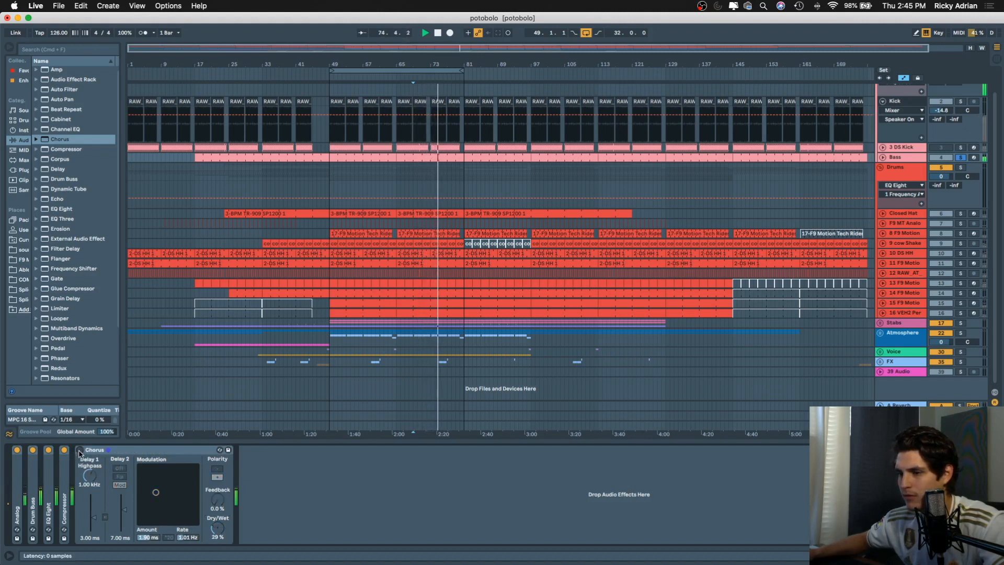
{"action": "left_click_drag", "start_coordinate": [218, 529], "coordinate": [218, 522]}
{"action": "left_click", "coordinate": [80, 450]}
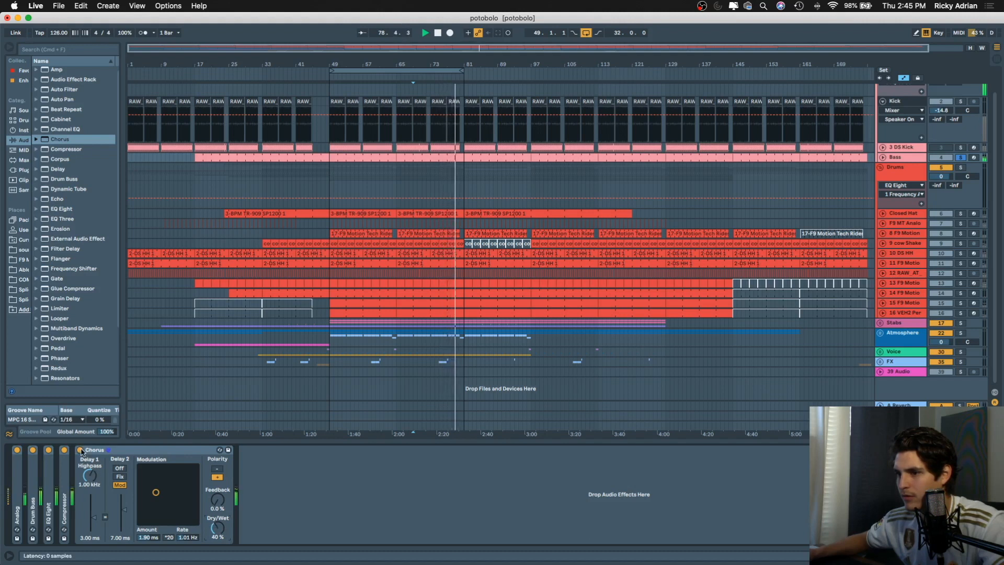
{"action": "left_click", "coordinate": [80, 451]}
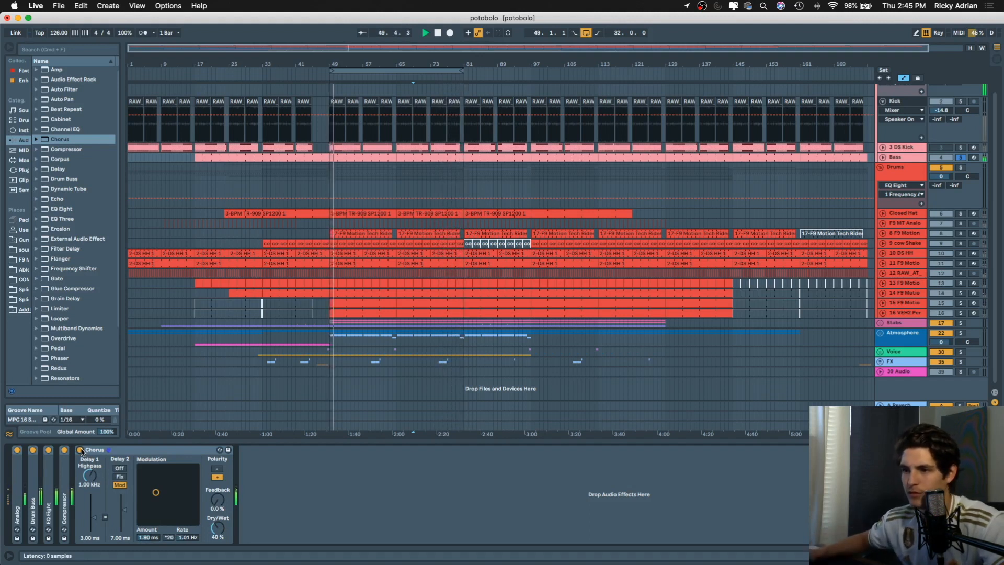
{"action": "left_click", "coordinate": [81, 450]}
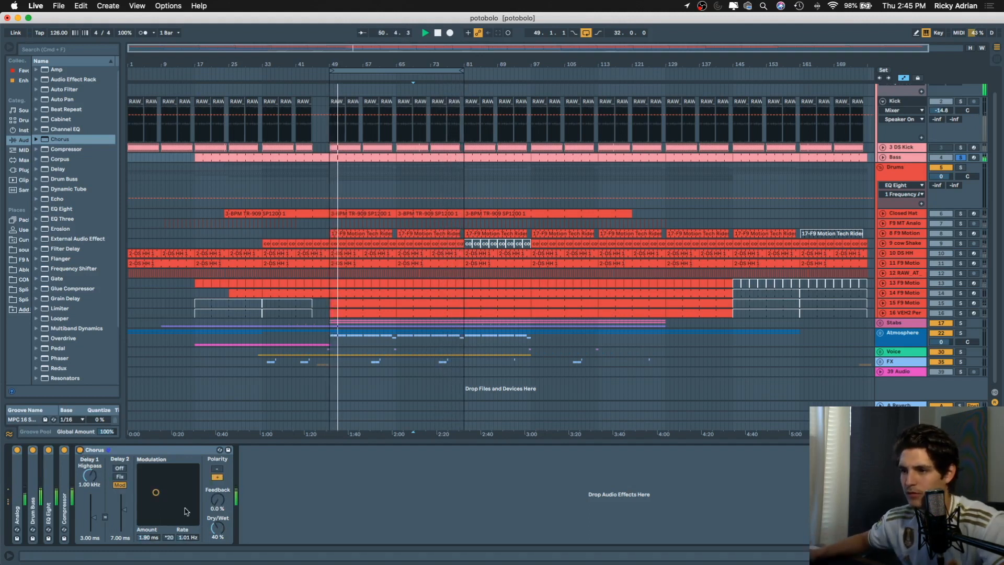
{"action": "left_click_drag", "start_coordinate": [215, 531], "coordinate": [217, 528]}
{"action": "left_click", "coordinate": [79, 451]}
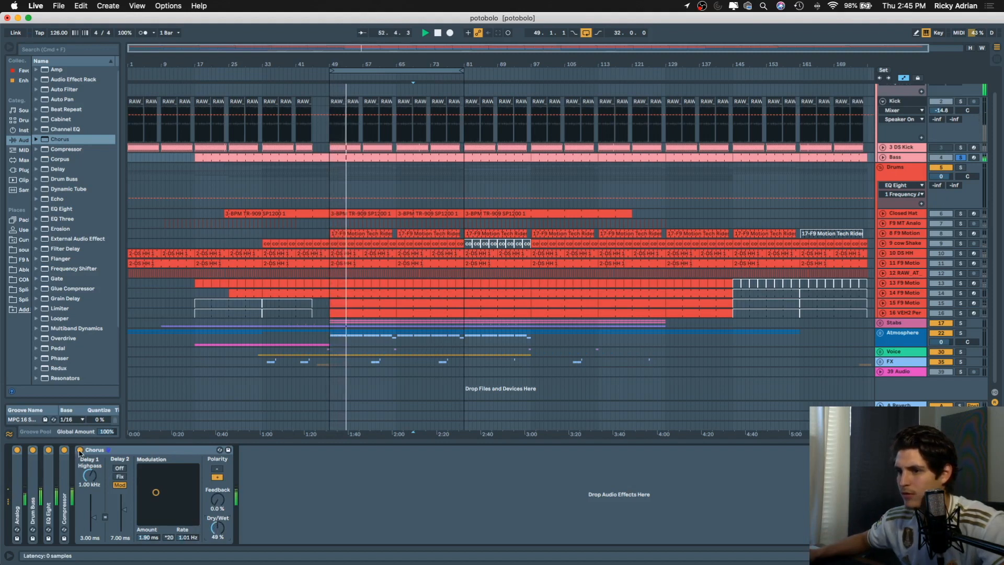
{"action": "left_click", "coordinate": [79, 451]}
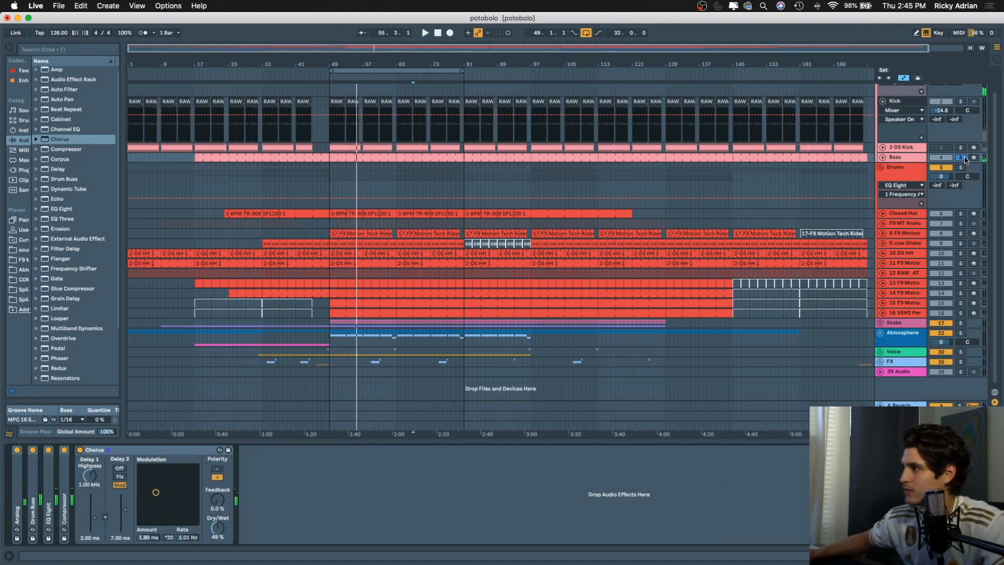
Unsolo the Bass track, compare the full mix against the reference track in REFERENCE on the Master, then stop playback and close it
{"action": "key", "text": "space"}
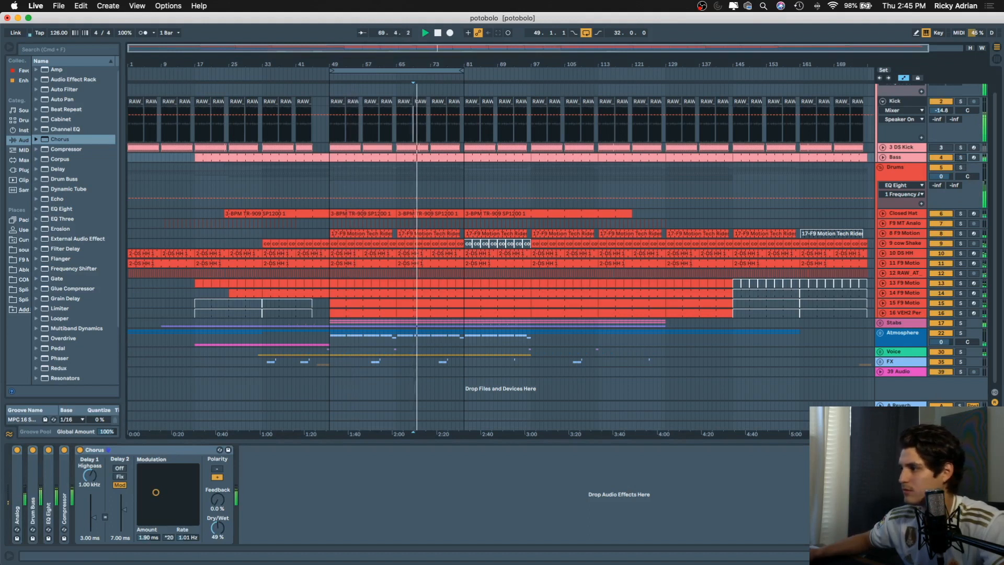
{"action": "left_click", "coordinate": [922, 365]}
{"action": "left_click", "coordinate": [197, 450]}
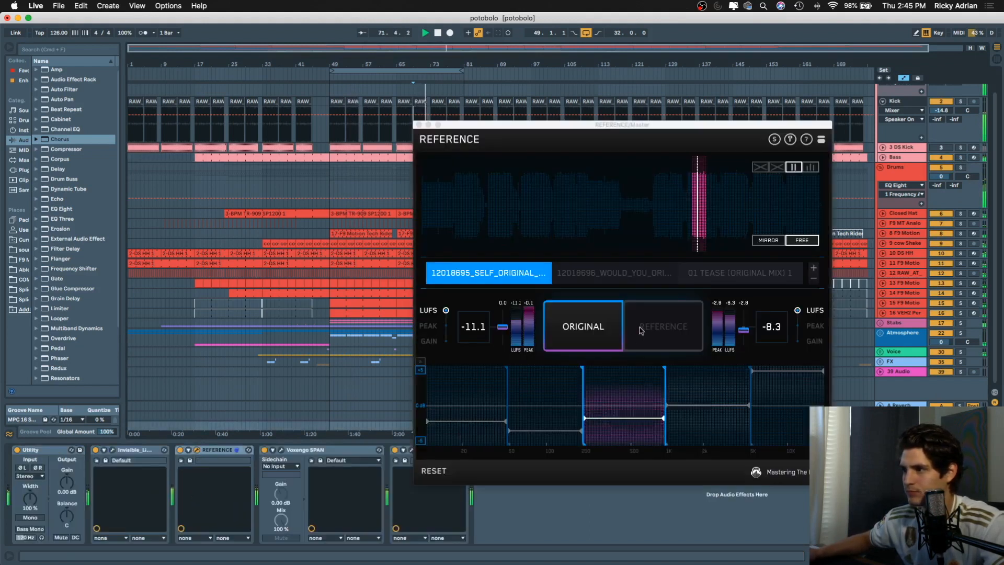
{"action": "left_click", "coordinate": [647, 346]}
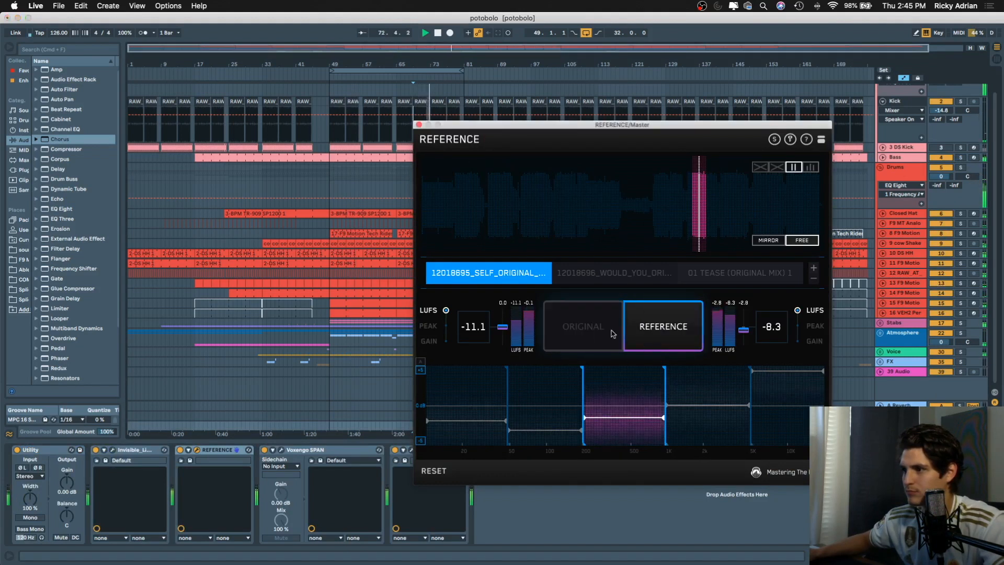
{"action": "left_click", "coordinate": [579, 328]}
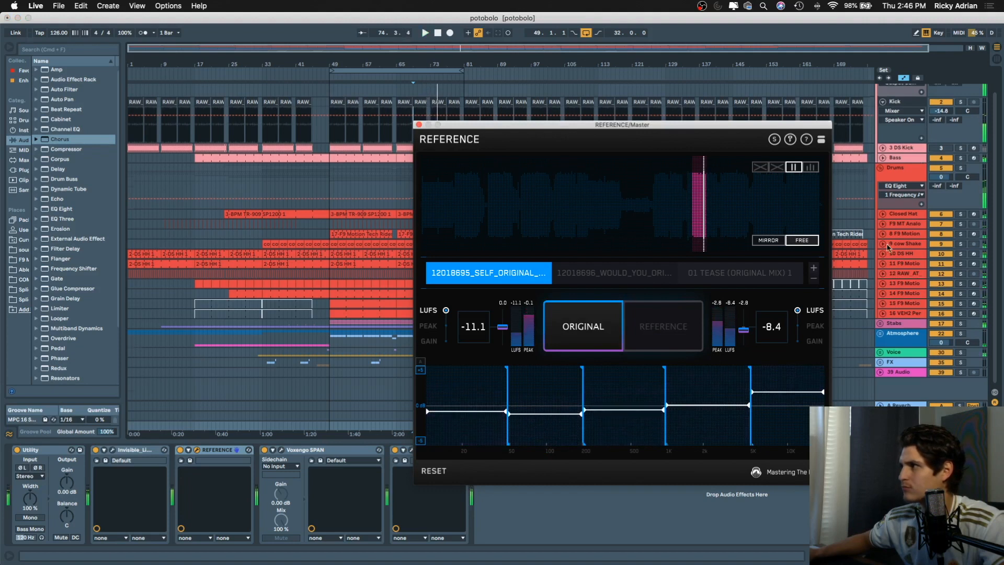
{"action": "scroll", "coordinate": [888, 247], "scroll_direction": "up", "scroll_amount": 1}
{"action": "key", "text": "space"}
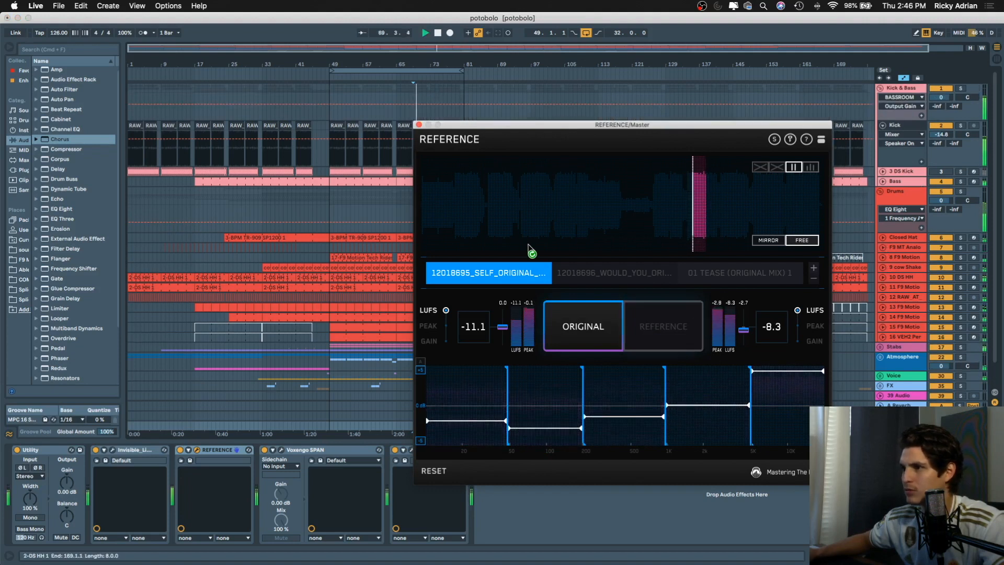
{"action": "key", "text": "space"}
{"action": "left_click", "coordinate": [419, 125]}
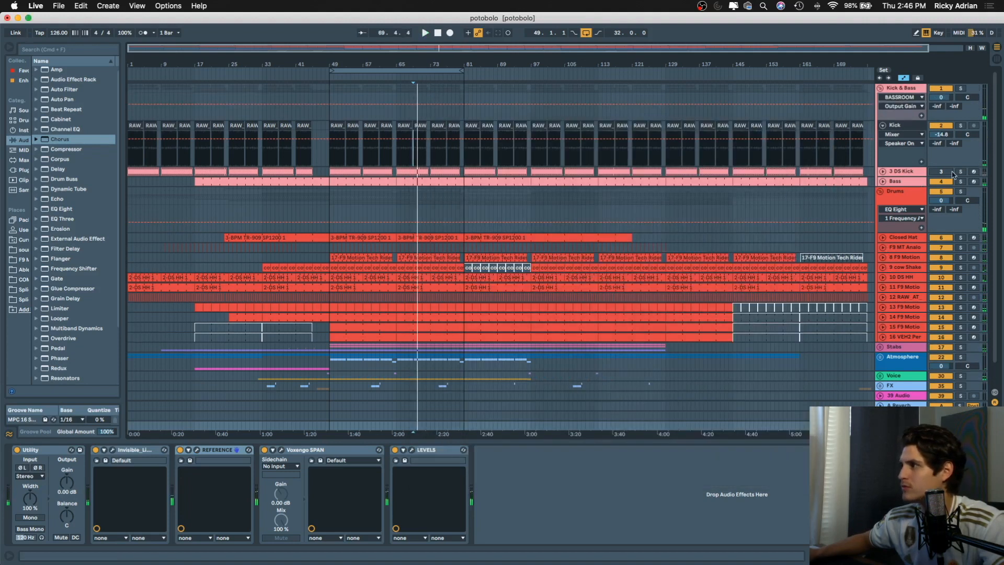
Play the mix, look over the Kick & Bass group and its BASSROOM band settings, then close the plug-in window
{"action": "left_click", "coordinate": [880, 89]}
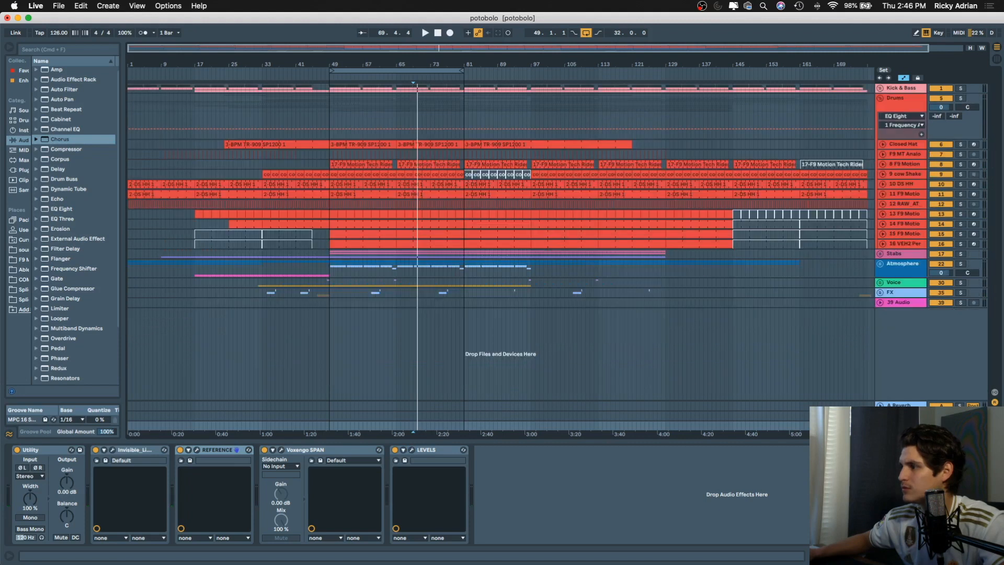
{"action": "key", "text": "space"}
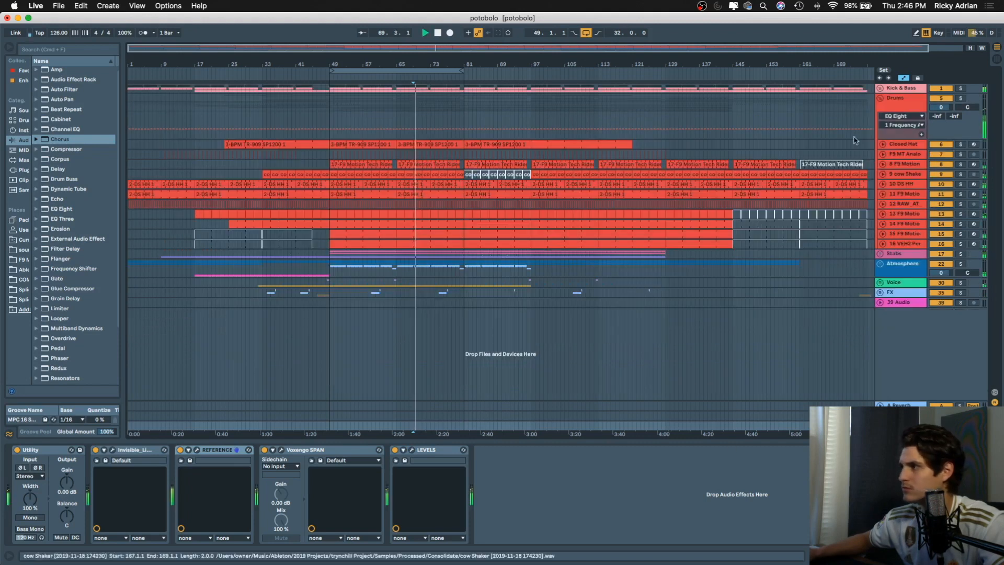
{"action": "left_click", "coordinate": [881, 88]}
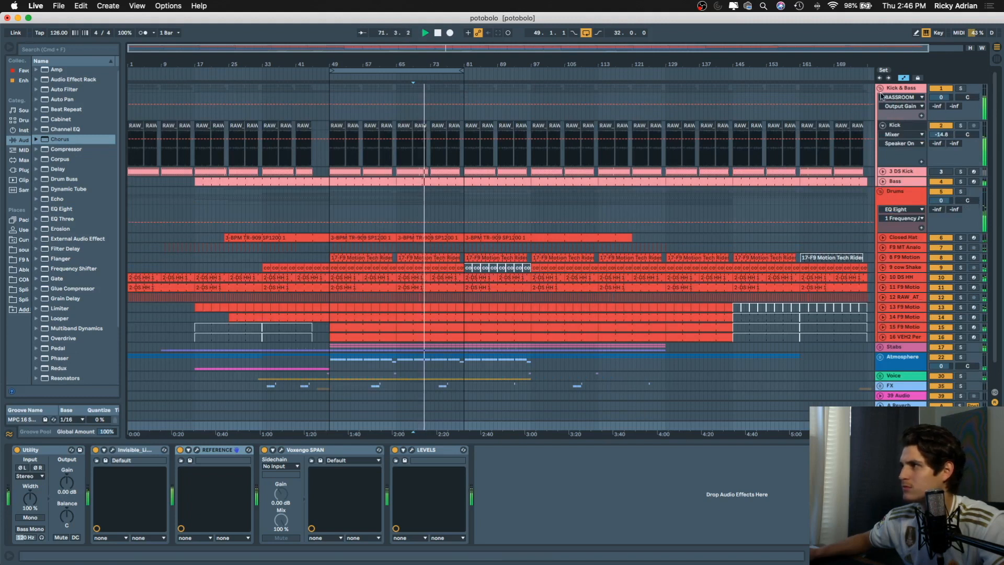
{"action": "left_click", "coordinate": [901, 89]}
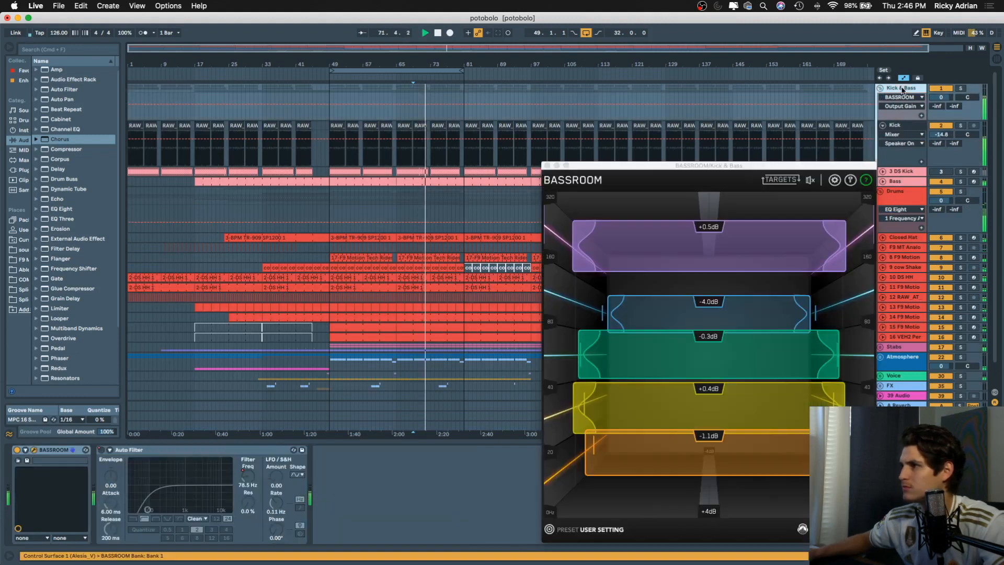
{"action": "left_click", "coordinate": [546, 166]}
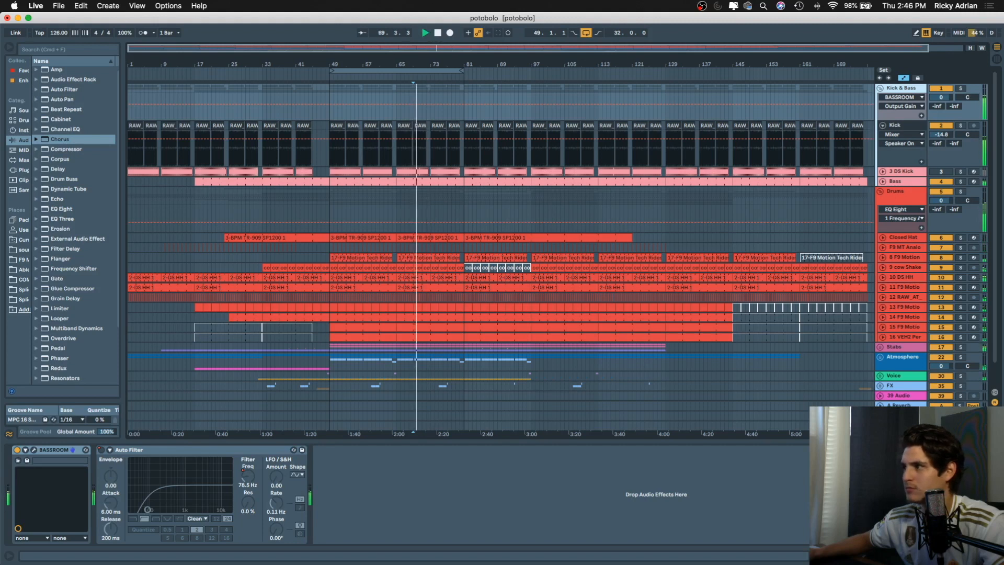
Open SPAN and REFERENCE on the Master, isolate the 50–200 Hz band, and compare the original mix with the reference track
{"action": "left_click", "coordinate": [901, 425]}
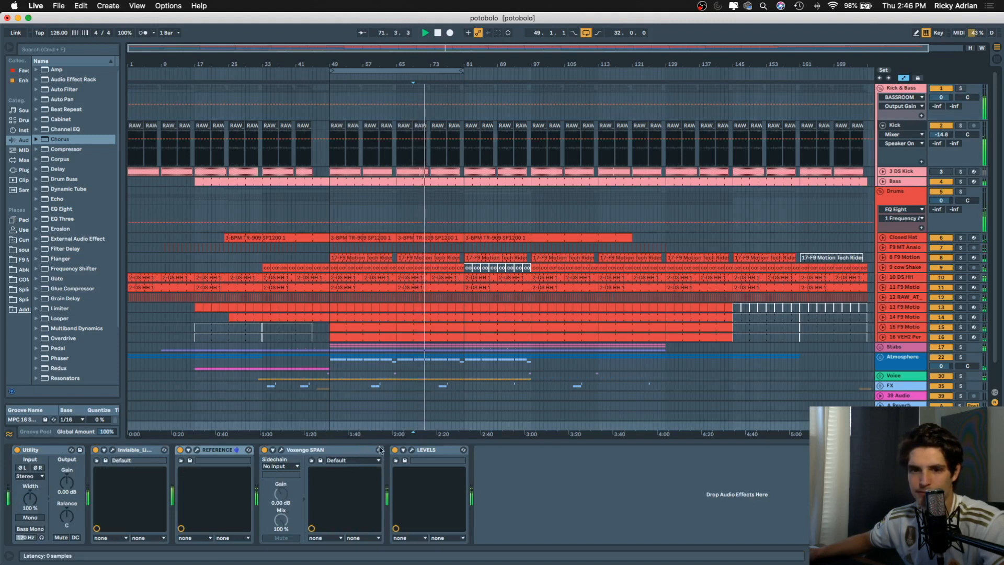
{"action": "left_click", "coordinate": [282, 450]}
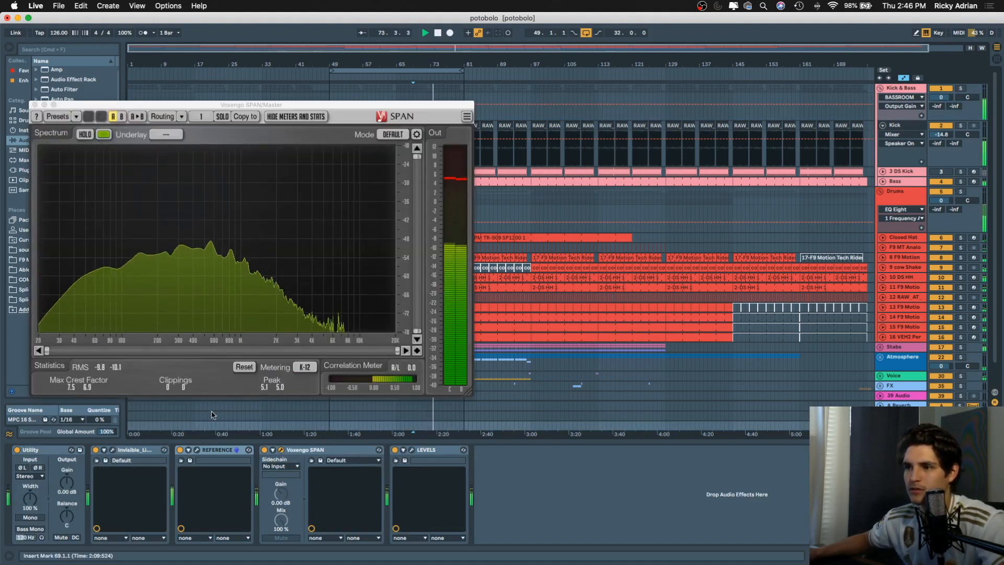
{"action": "left_click", "coordinate": [197, 450]}
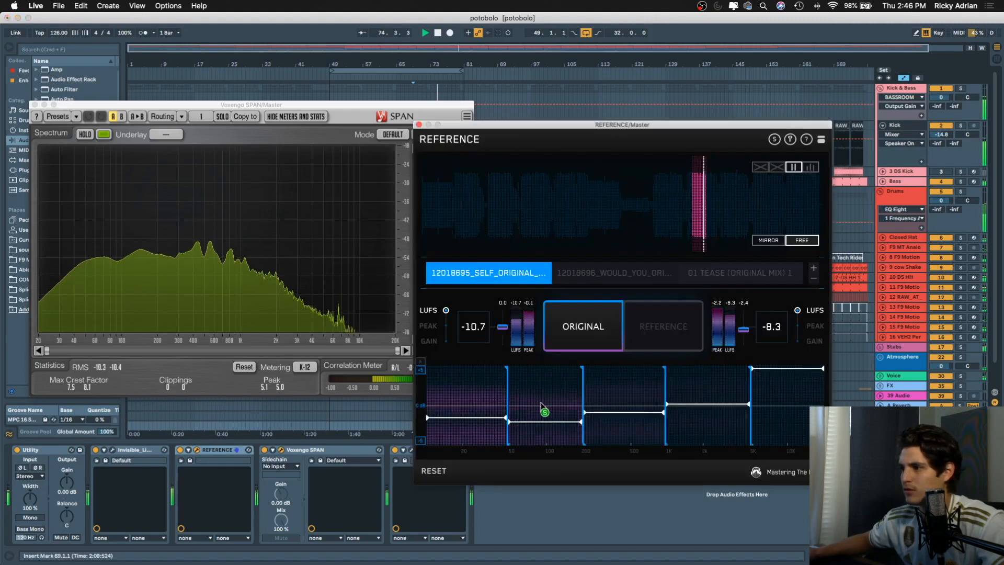
{"action": "left_click", "coordinate": [558, 444]}
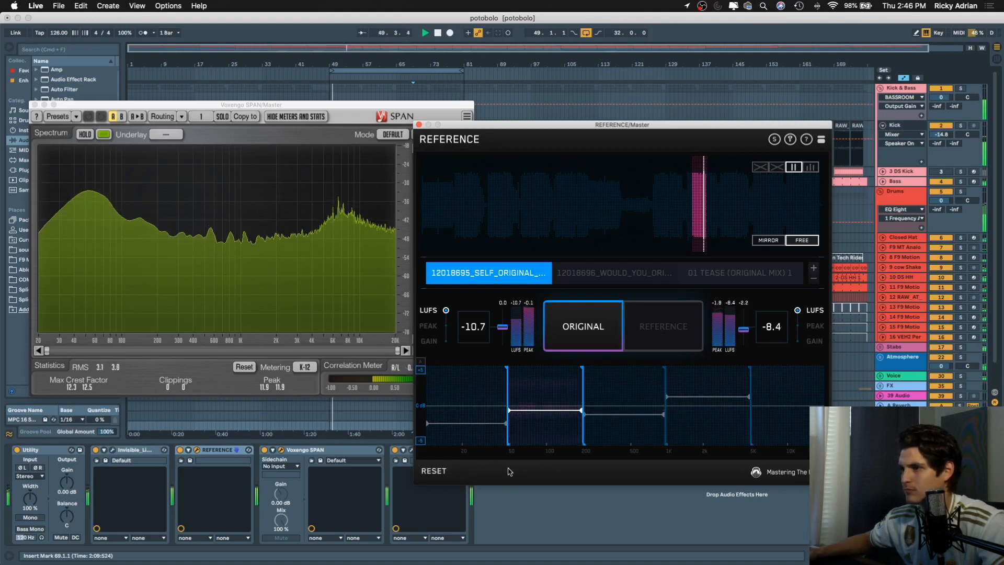
{"action": "left_click", "coordinate": [701, 428]}
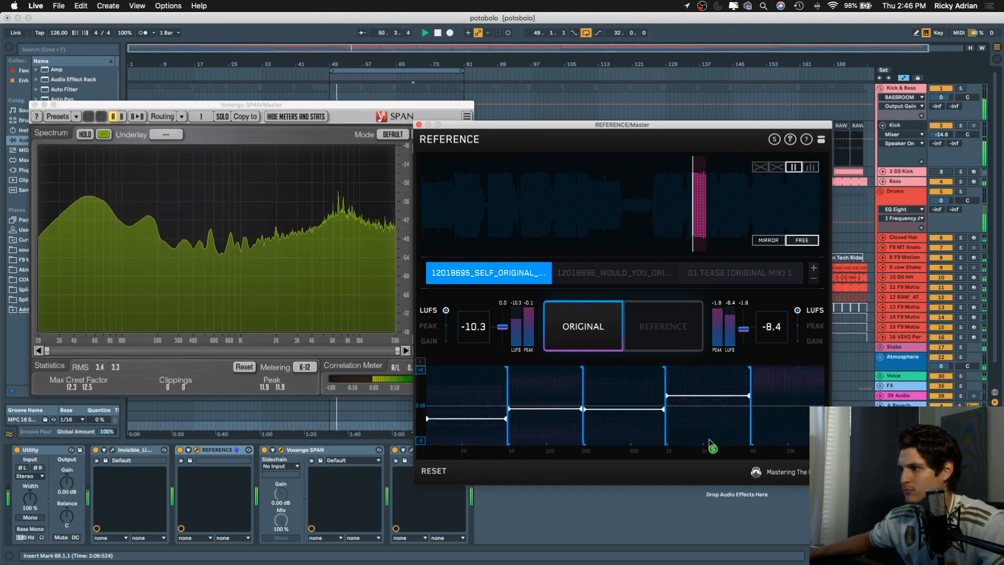
{"action": "left_click", "coordinate": [673, 332]}
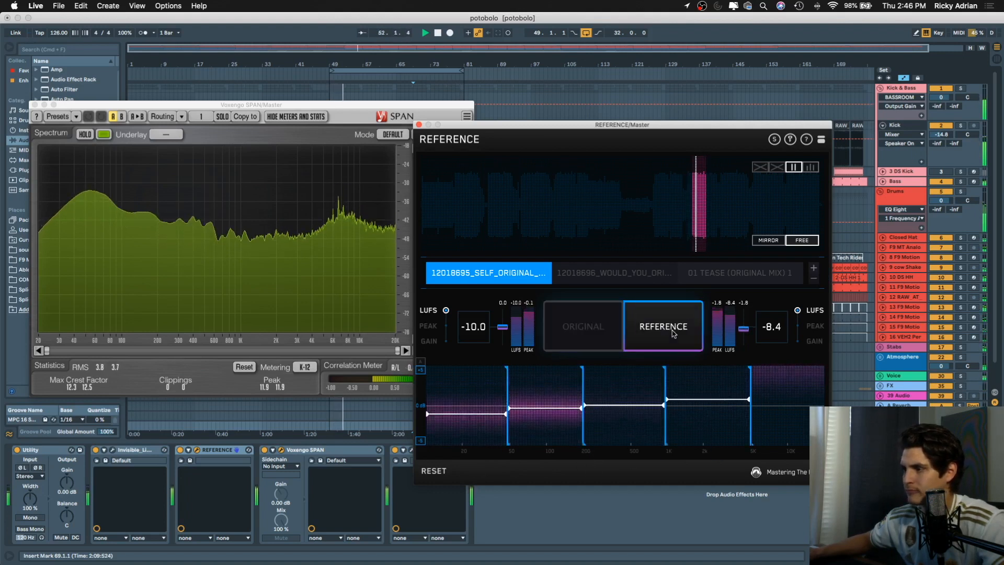
{"action": "left_click", "coordinate": [587, 334]}
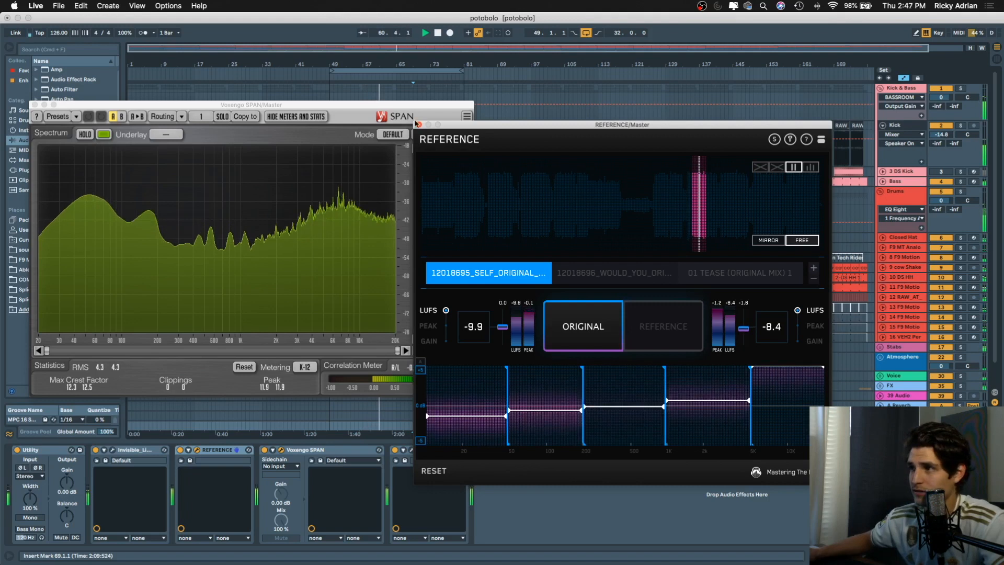
Show the Bass track's devices and toggle the Chorus off and on during playback to compare, leaving it enabled with playback stopped
{"action": "left_click", "coordinate": [884, 183]}
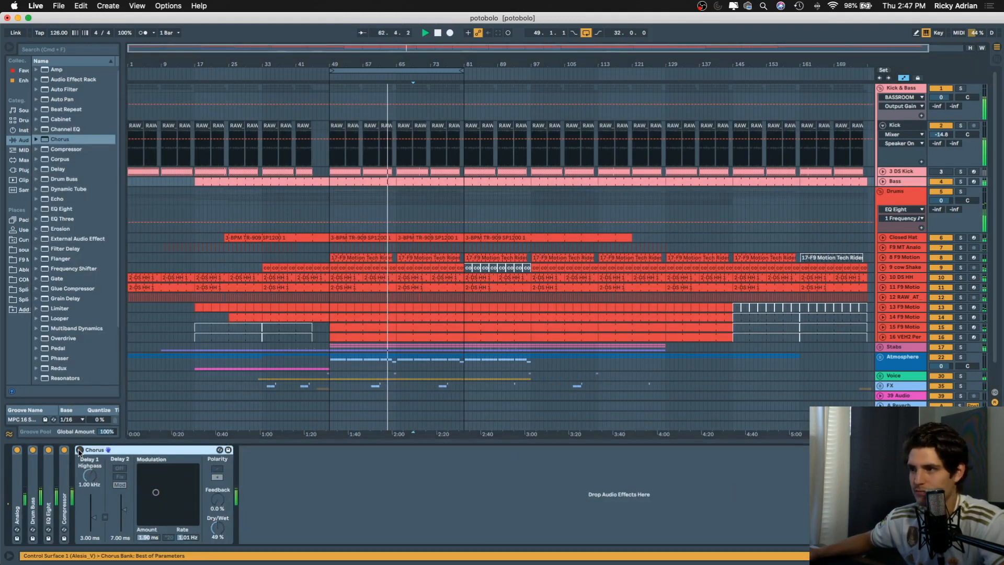
{"action": "left_click", "coordinate": [80, 450]}
{"action": "left_click", "coordinate": [80, 450]}
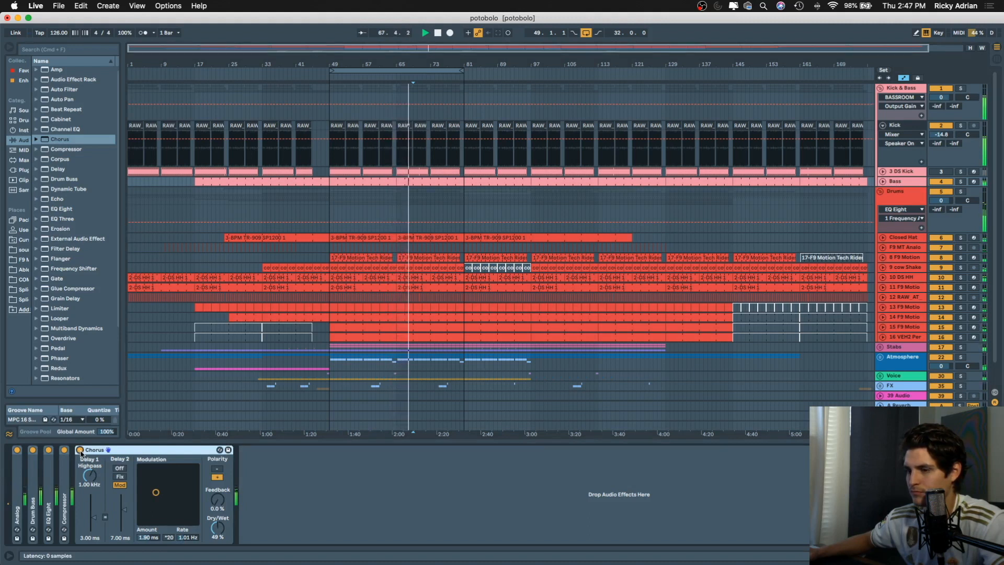
{"action": "left_click", "coordinate": [80, 450]}
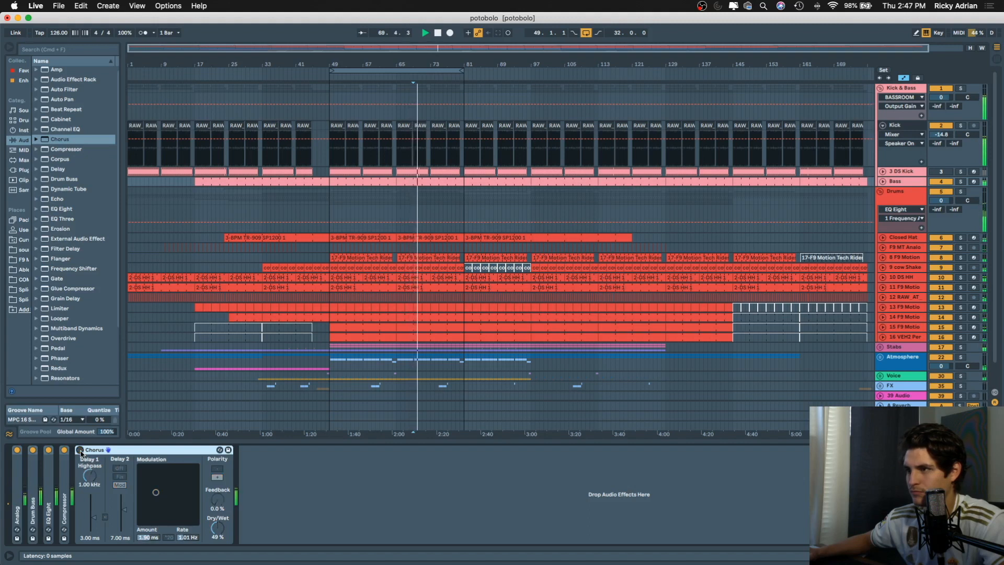
{"action": "left_click", "coordinate": [79, 450]}
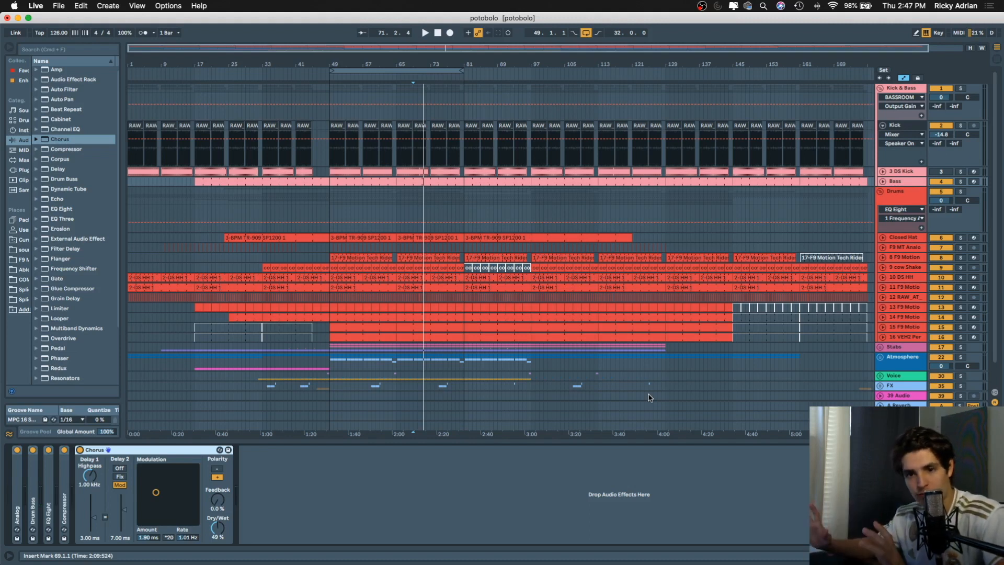
Collapse the Drums and Kick & Bass groups and close the SPAN window, keeping REFERENCE open
{"action": "left_click", "coordinate": [883, 192]}
{"action": "left_click", "coordinate": [881, 89]}
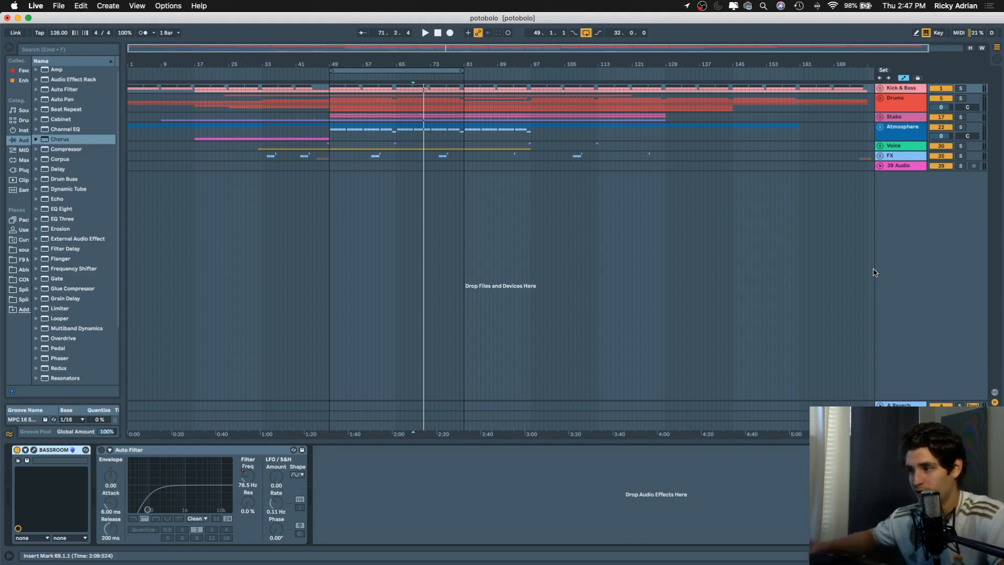
{"action": "left_click", "coordinate": [345, 424]}
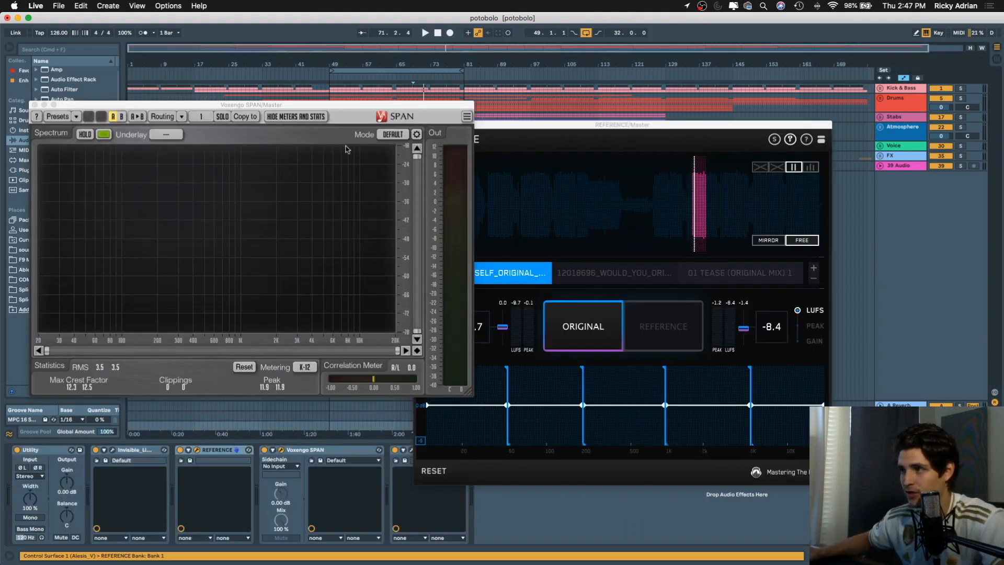
{"action": "left_click", "coordinate": [35, 105]}
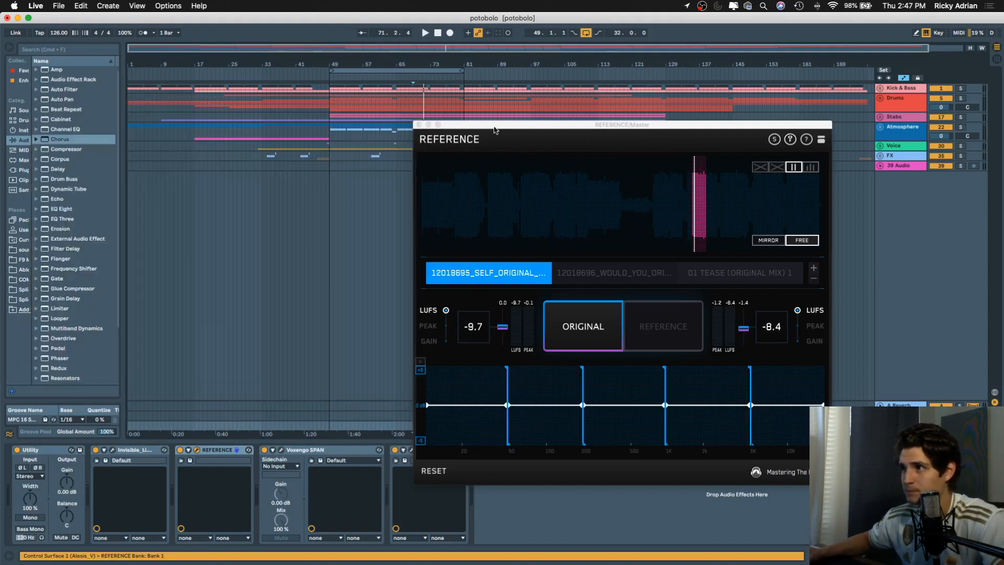
Play the mix and examine the band level differences in REFERENCE, moving its window aside
{"action": "left_click_drag", "start_coordinate": [495, 126], "coordinate": [523, 141]}
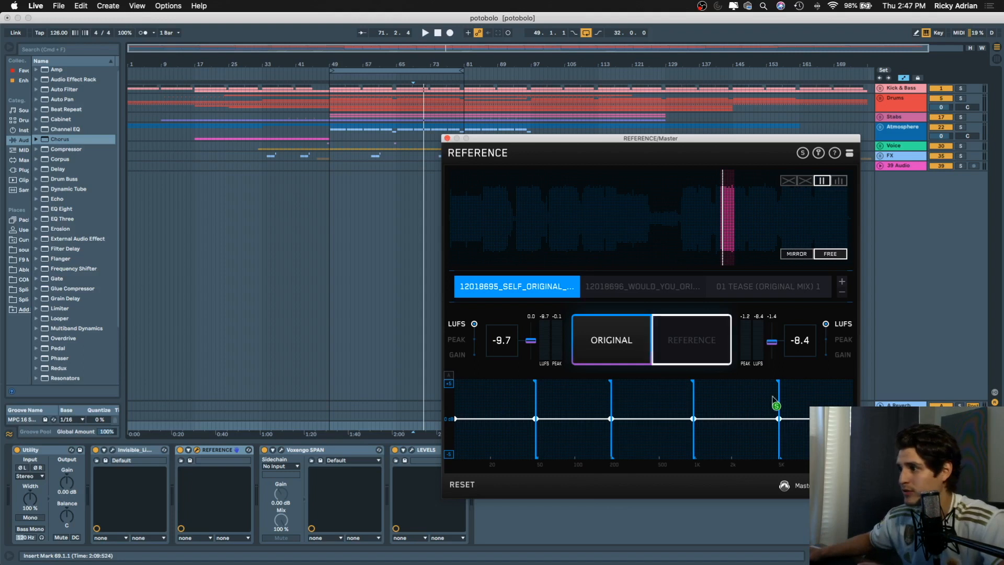
{"action": "key", "text": "space"}
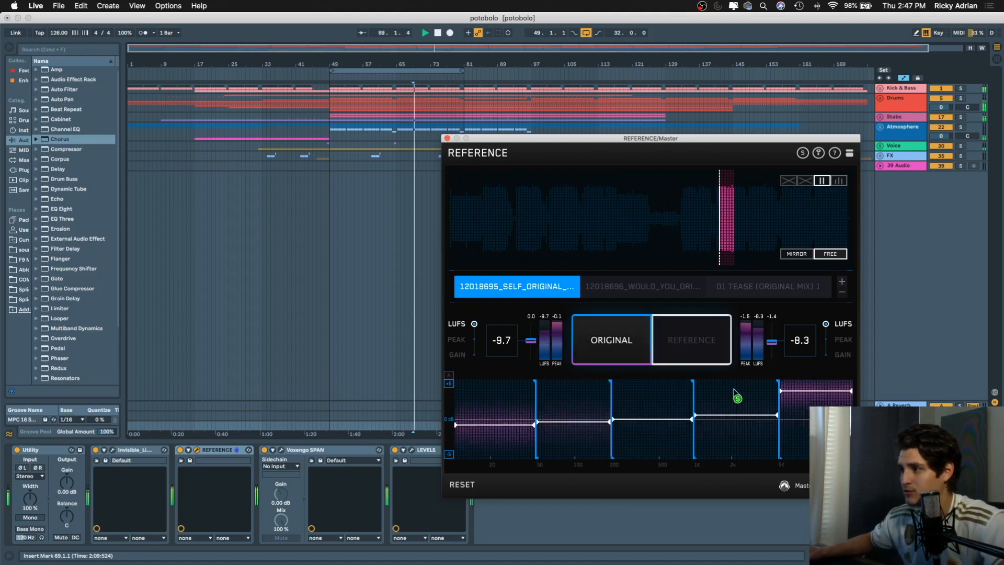
{"action": "left_click_drag", "start_coordinate": [493, 138], "coordinate": [500, 143]}
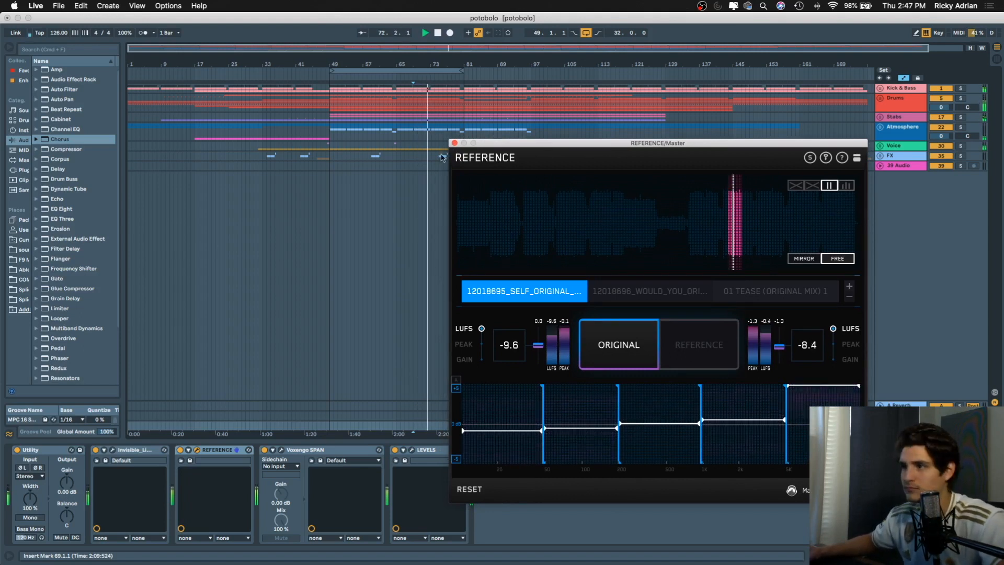
Hide the plug-in windows and lower the Drums group's EQ Eight band 4 to about -2.4 dB at 8.25 kHz
{"action": "key", "text": "super+alt+p"}
{"action": "left_click", "coordinate": [896, 100]}
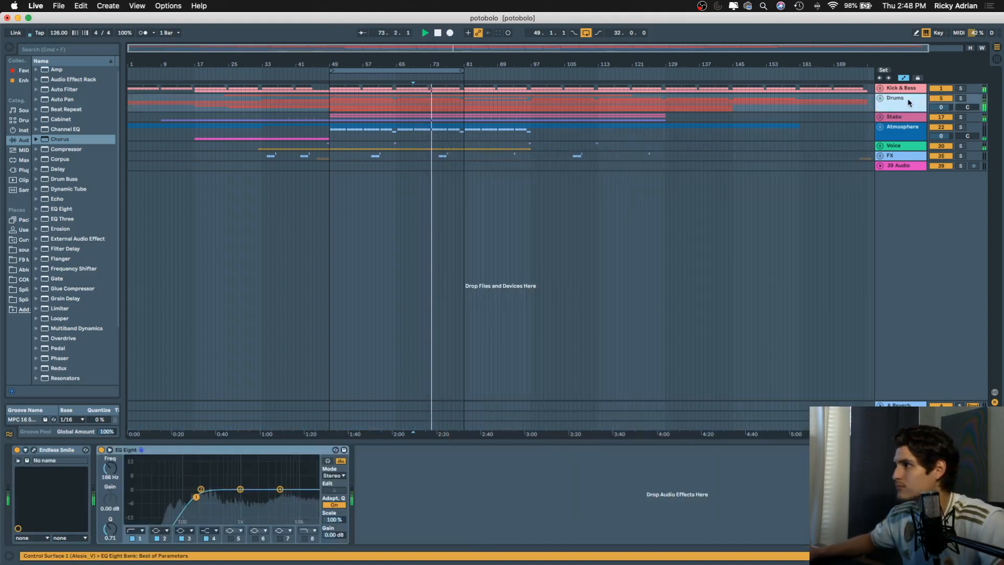
{"action": "mouse_move", "coordinate": [279, 490]}
{"action": "left_mouse_down"}
{"action": "mouse_move", "coordinate": [307, 496]}
{"action": "mouse_move", "coordinate": [291, 495]}
{"action": "left_mouse_up"}
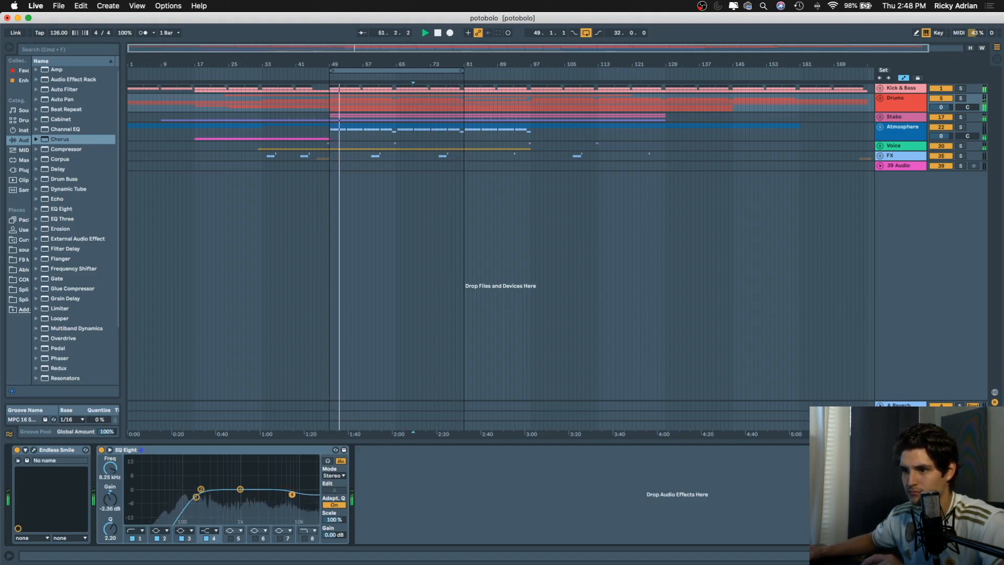
Reset the REFERENCE analysis on the Master, compare original and reference in the band above 5 kHz, and stop playback
{"action": "left_click", "coordinate": [901, 425]}
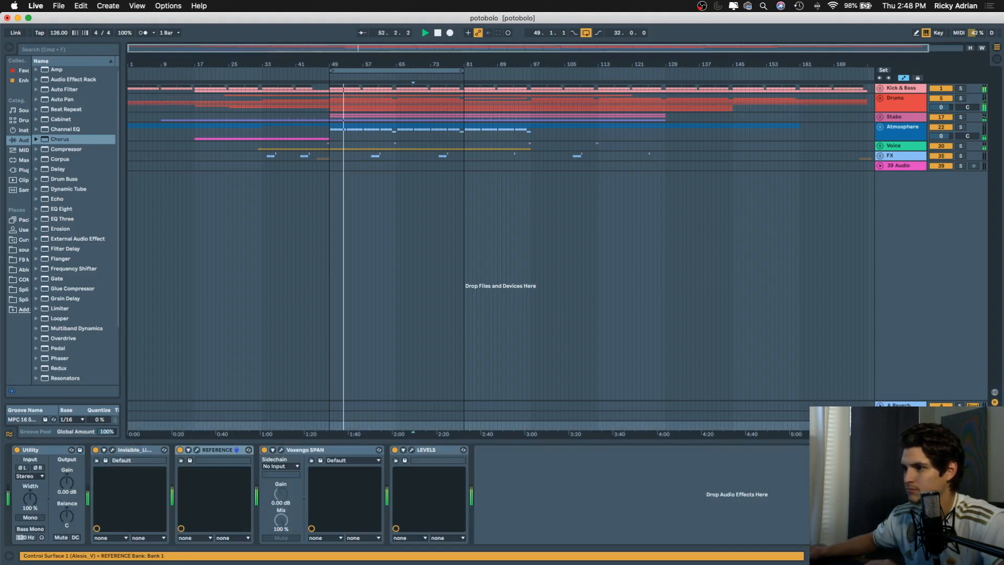
{"action": "left_click", "coordinate": [198, 450]}
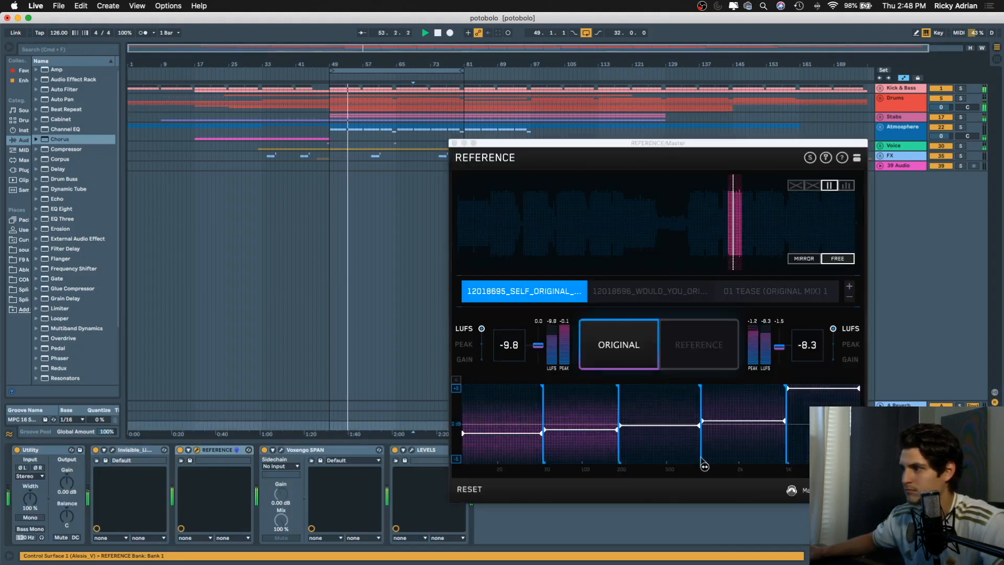
{"action": "left_click", "coordinate": [473, 490]}
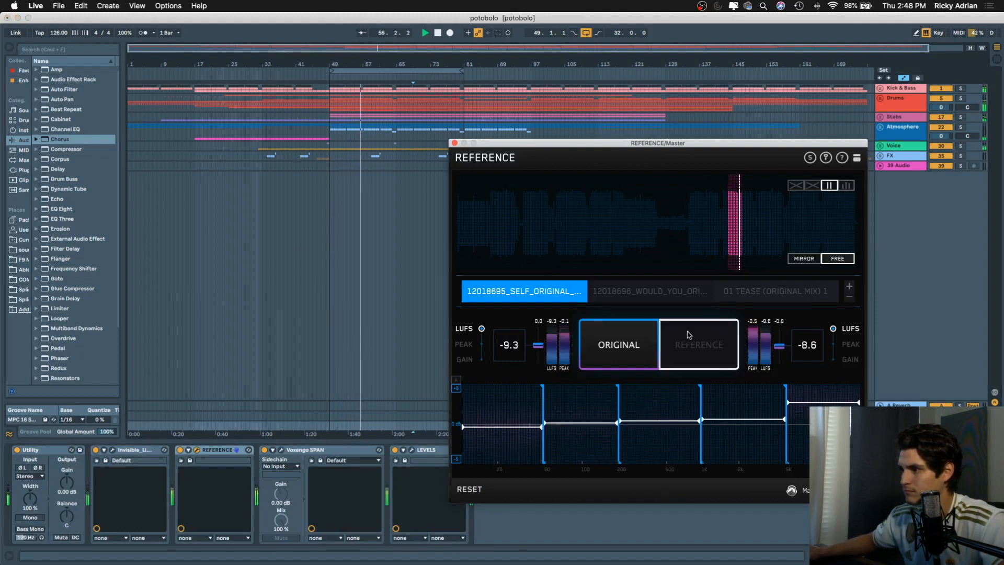
{"action": "left_click", "coordinate": [700, 359]}
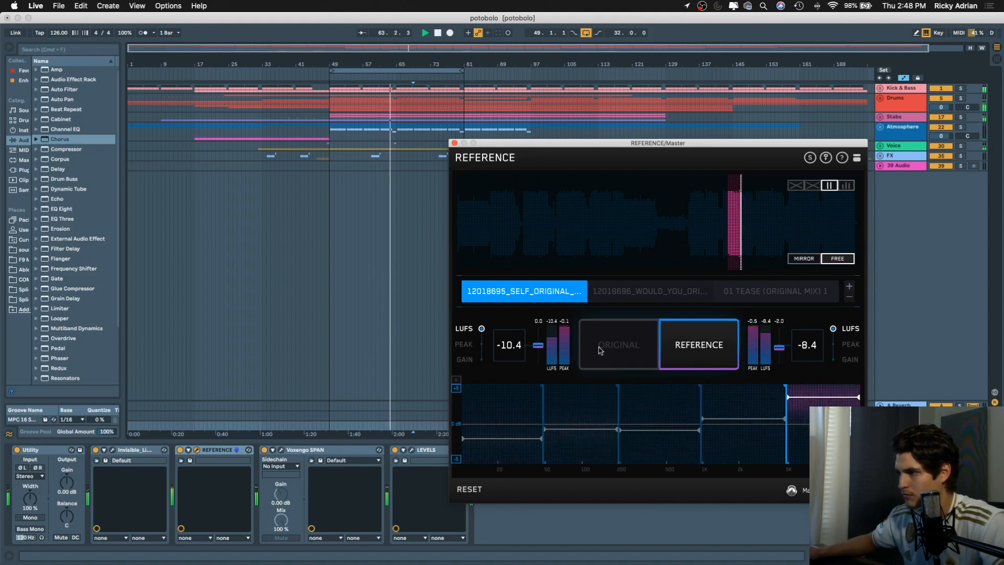
{"action": "left_click", "coordinate": [634, 347]}
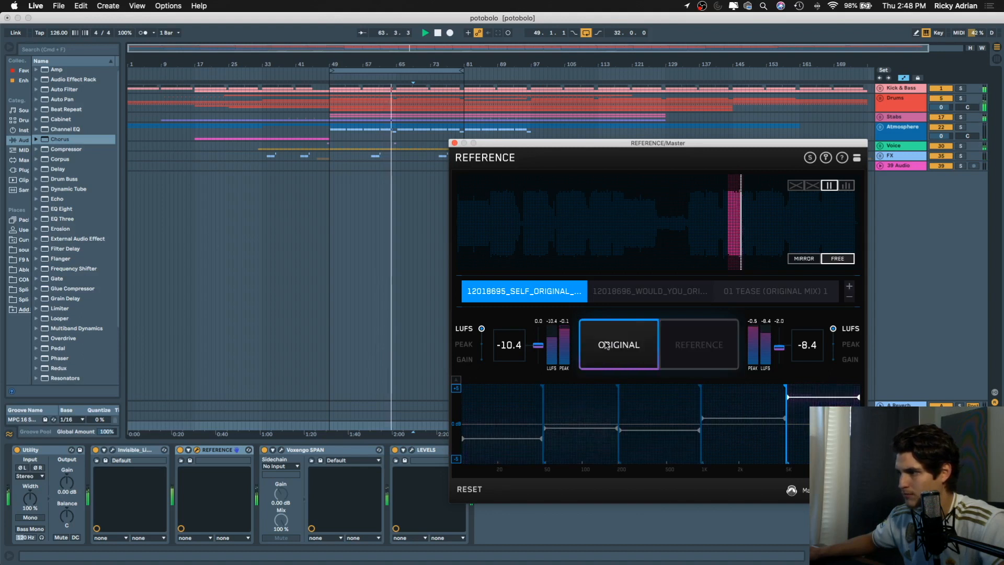
{"action": "left_click", "coordinate": [710, 350]}
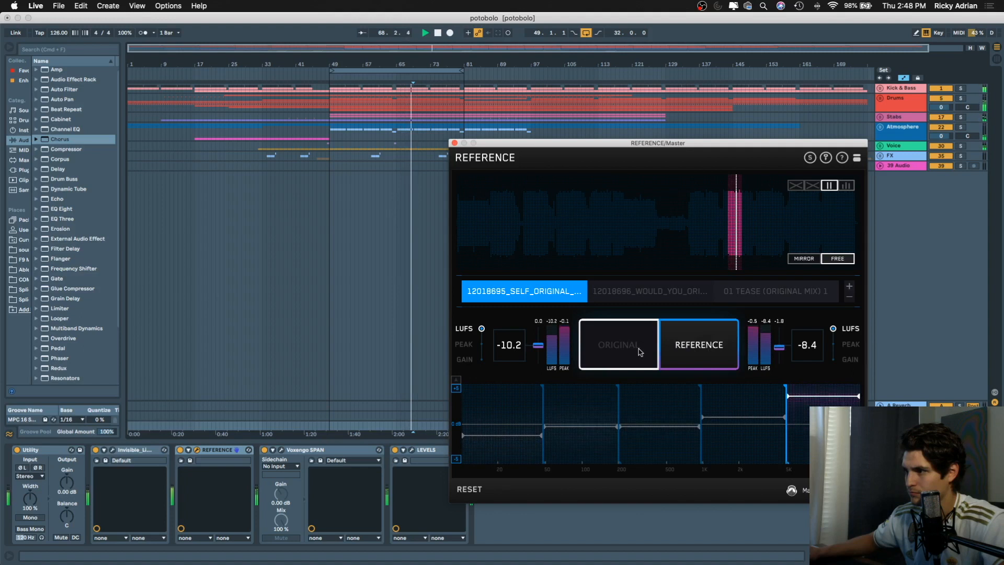
{"action": "left_click", "coordinate": [640, 351]}
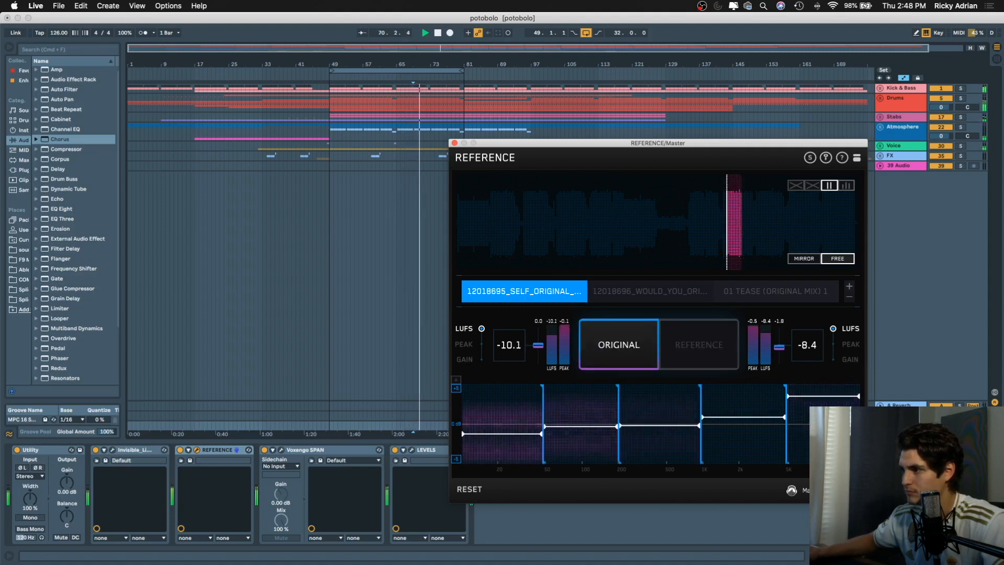
{"action": "key", "text": "space"}
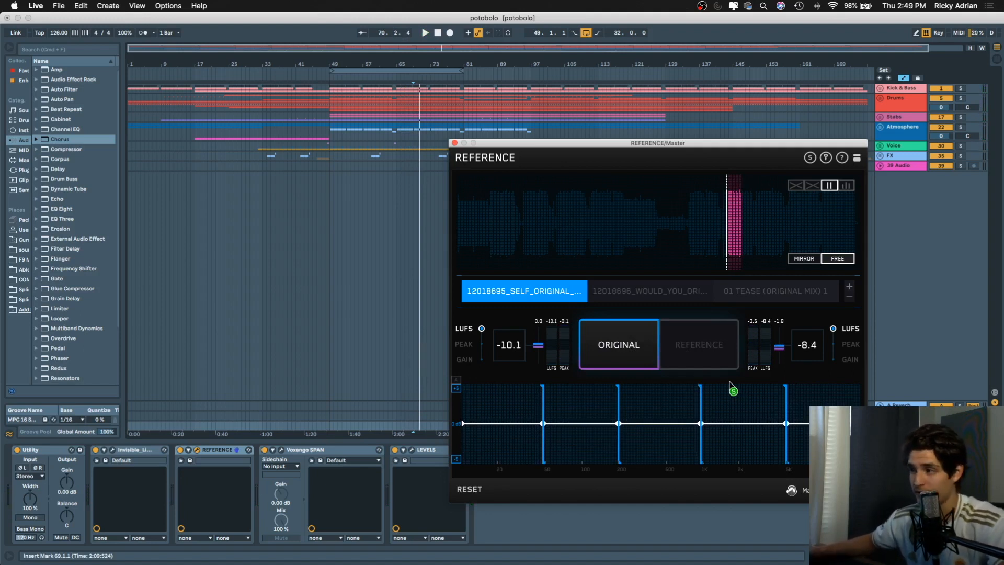
Play the reference track, switch back to the original mix to compare, and close REFERENCE
{"action": "left_click", "coordinate": [691, 348]}
{"action": "key", "text": "space"}
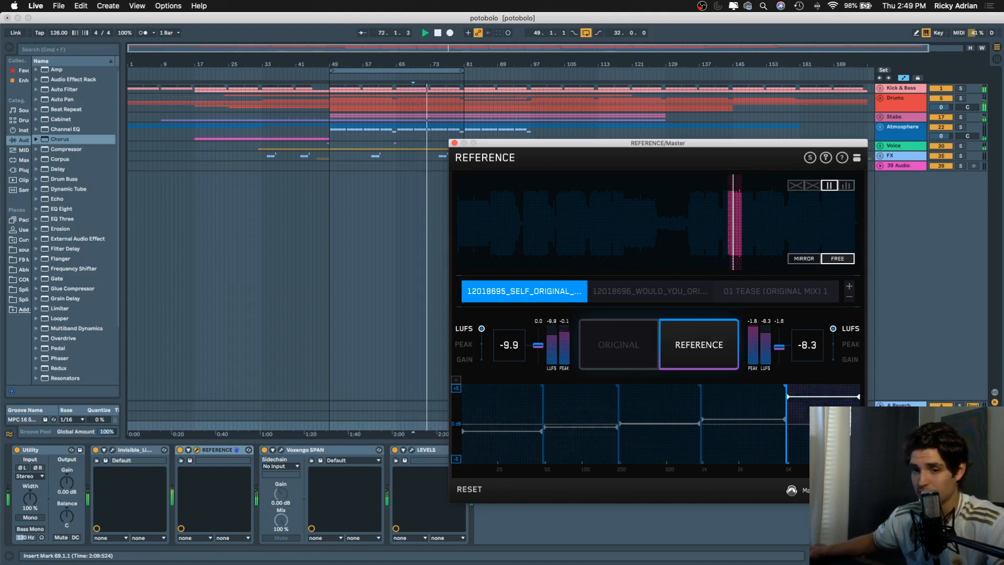
{"action": "left_click", "coordinate": [616, 348]}
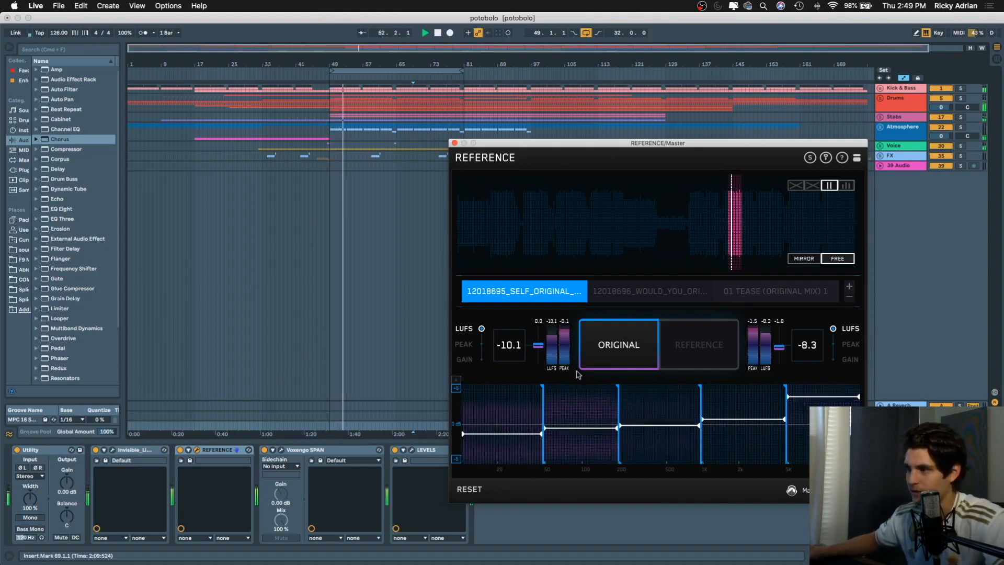
{"action": "left_click", "coordinate": [455, 143]}
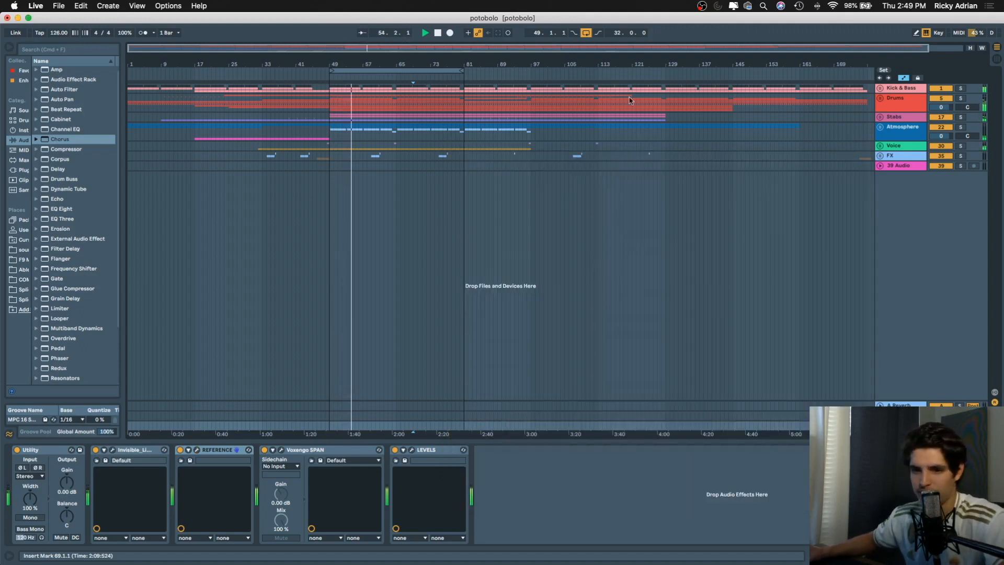
Open BASSROOM on the Kick & Bass group, stop playback, and examine its low-end band gain settings
{"action": "left_click", "coordinate": [900, 91]}
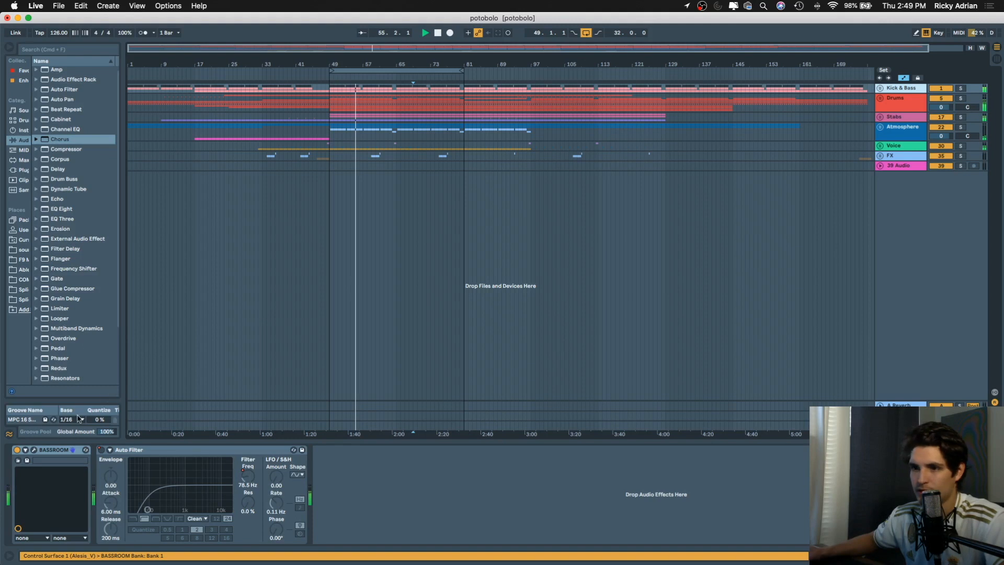
{"action": "left_click", "coordinate": [34, 452]}
{"action": "left_click_drag", "start_coordinate": [598, 172], "coordinate": [531, 170]}
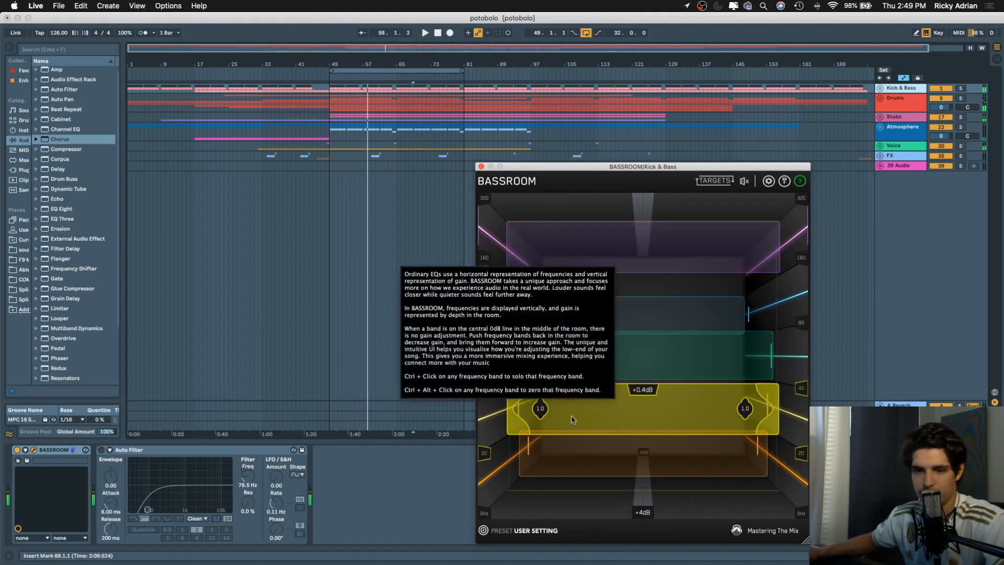
{"action": "key", "text": "space"}
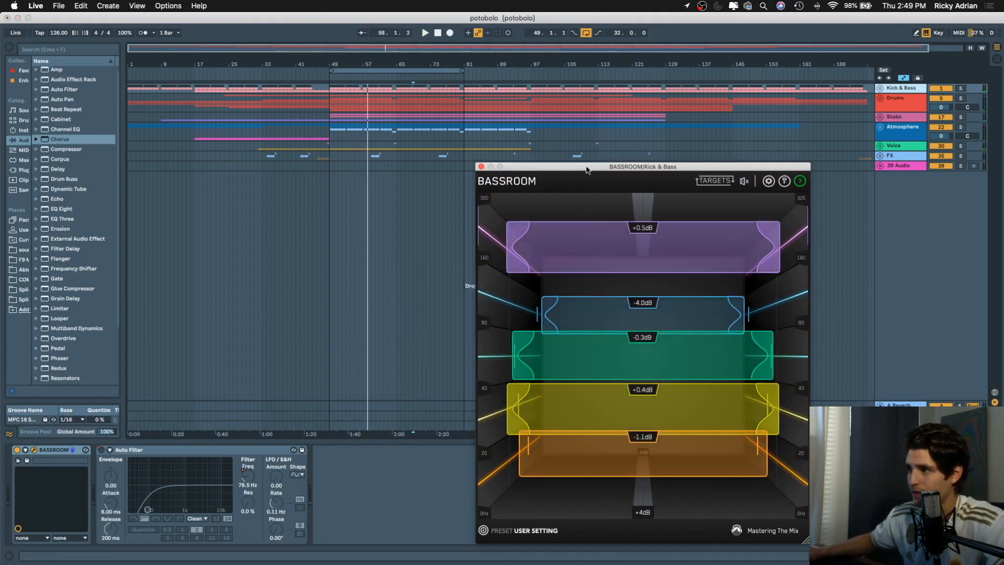
{"action": "left_click_drag", "start_coordinate": [587, 170], "coordinate": [577, 164]}
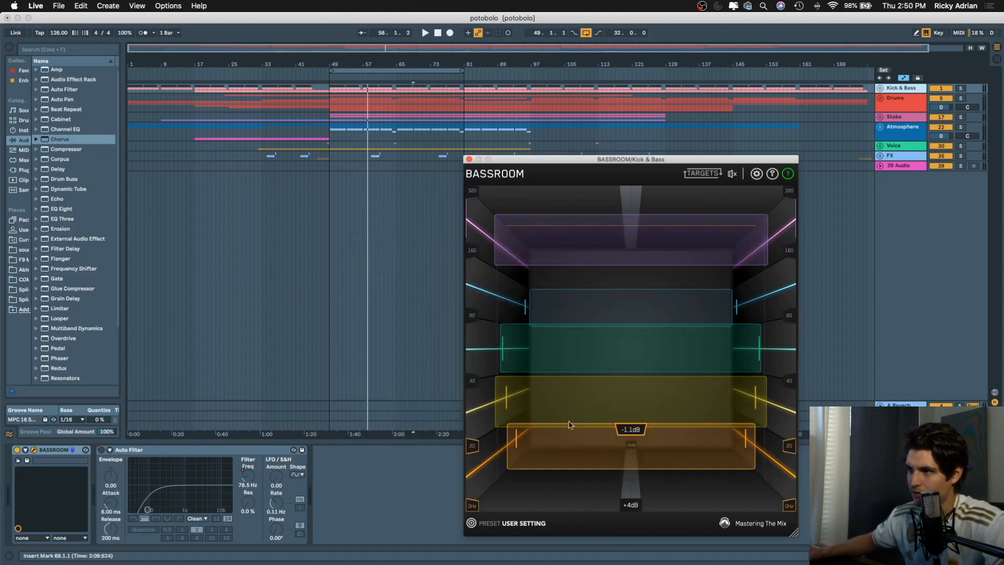
{"action": "mouse_move", "coordinate": [575, 459]}
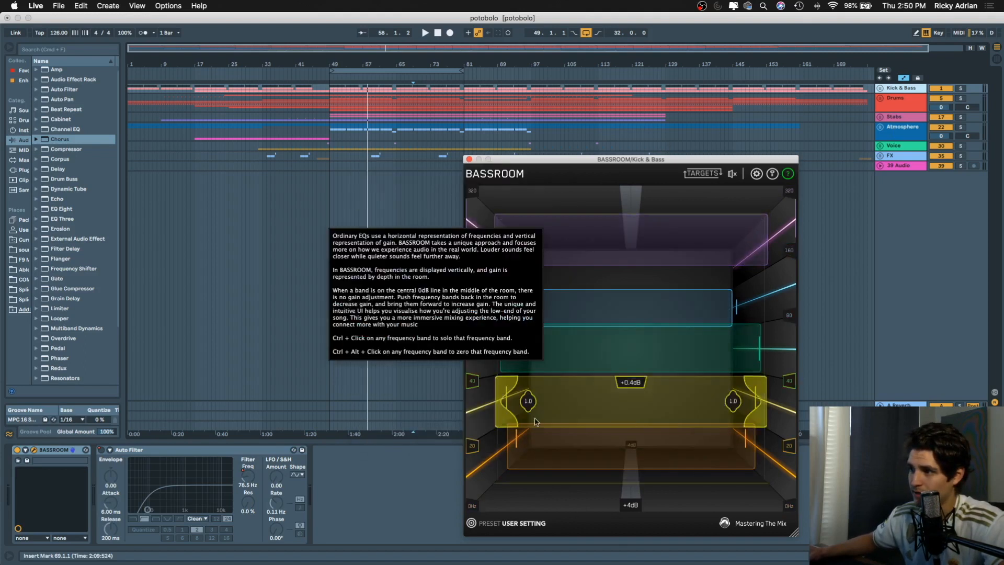
Set the Q of BASSROOM's 20–40 Hz band to 1.4 and start playback
{"action": "mouse_move", "coordinate": [474, 511]}
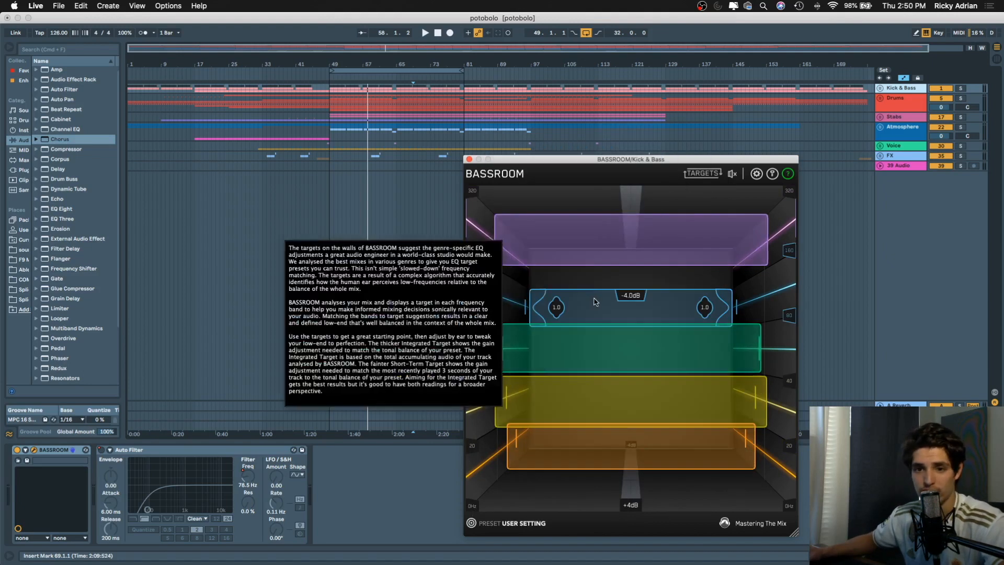
{"action": "left_click_drag", "start_coordinate": [733, 403], "coordinate": [726, 404]}
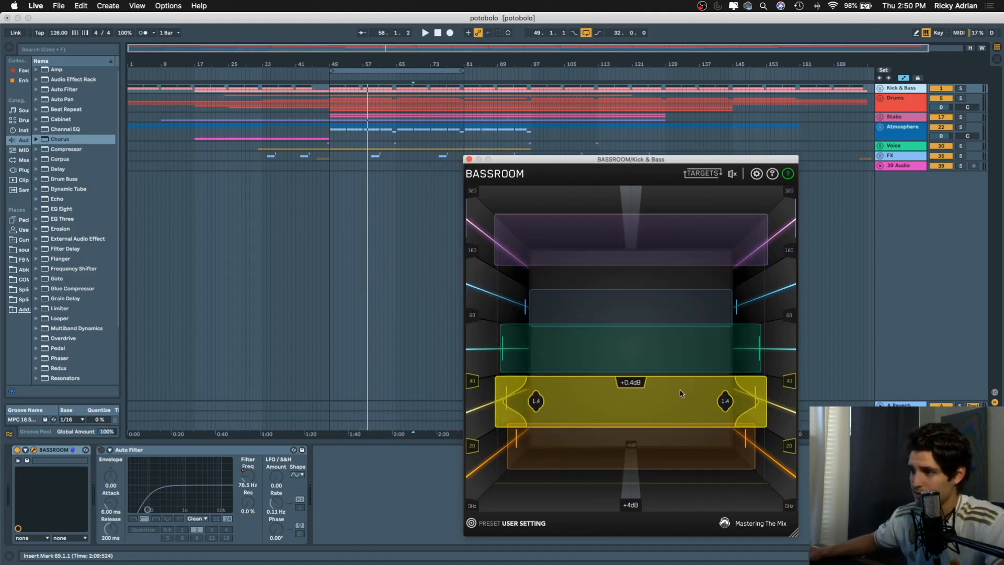
{"action": "key", "text": "space"}
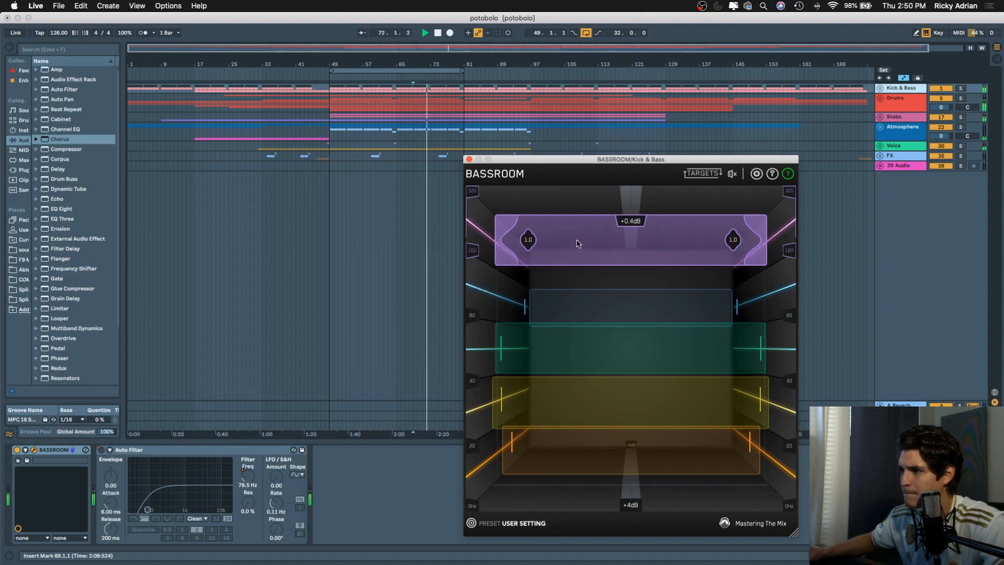
Raise the gain of BASSROOM's 80–160 Hz band to about -3.1 dB during playback
{"action": "left_click_drag", "start_coordinate": [563, 307], "coordinate": [589, 299]}
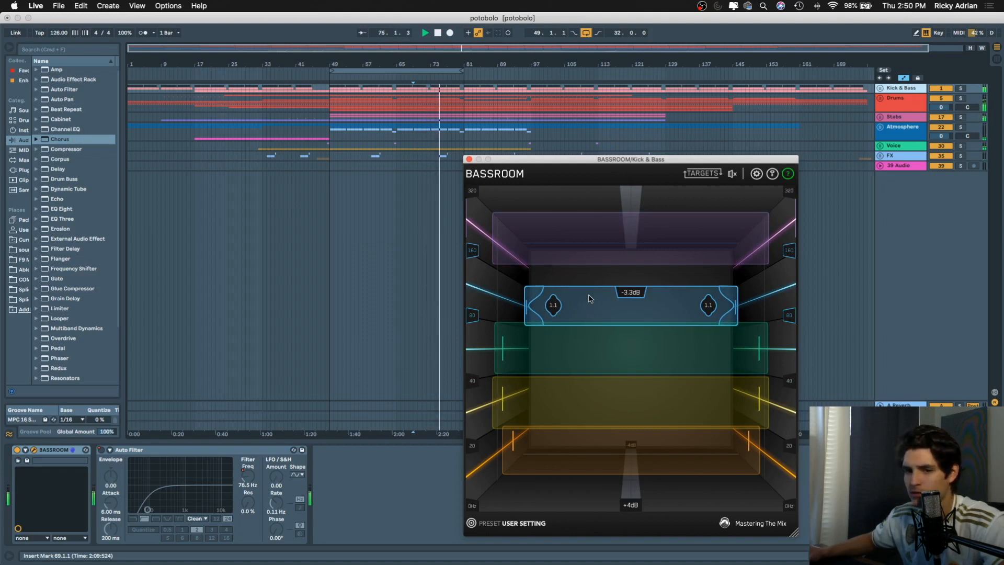
{"action": "left_click_drag", "start_coordinate": [609, 307], "coordinate": [608, 305]}
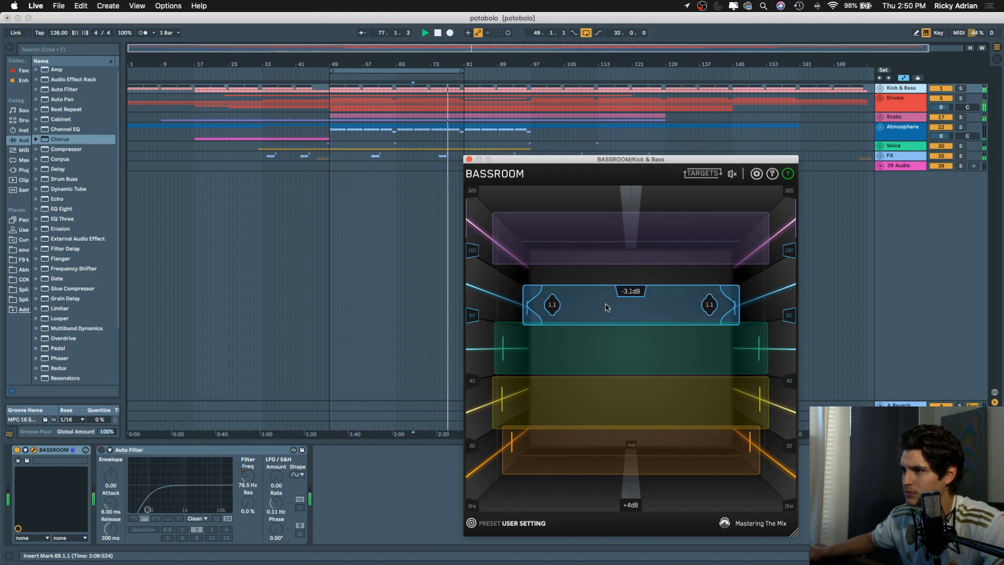
{"action": "left_click_drag", "start_coordinate": [606, 305], "coordinate": [606, 308]}
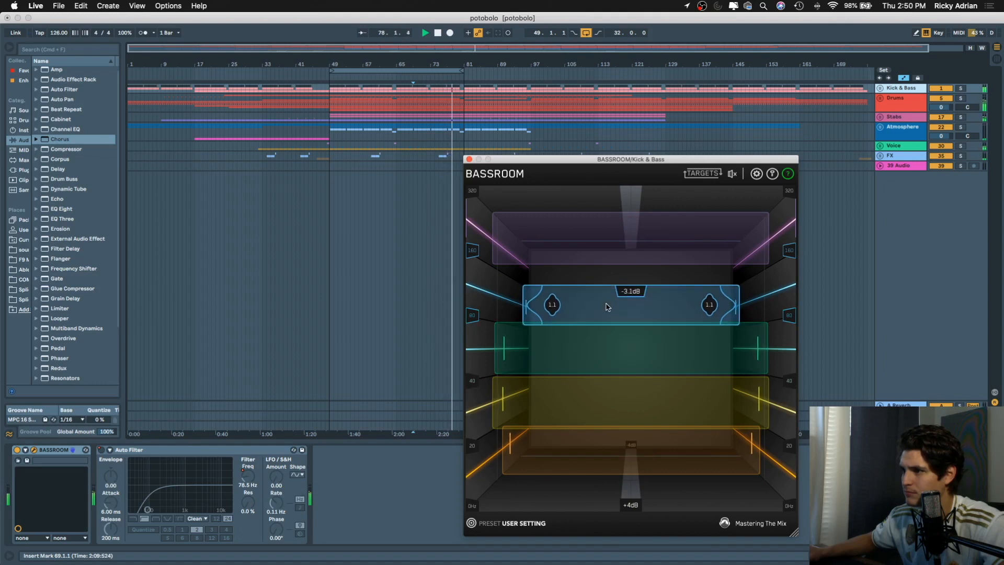
Close BASSROOM and open REFERENCE on the Master to check loudness and band balance against the reference
{"action": "left_click", "coordinate": [469, 159]}
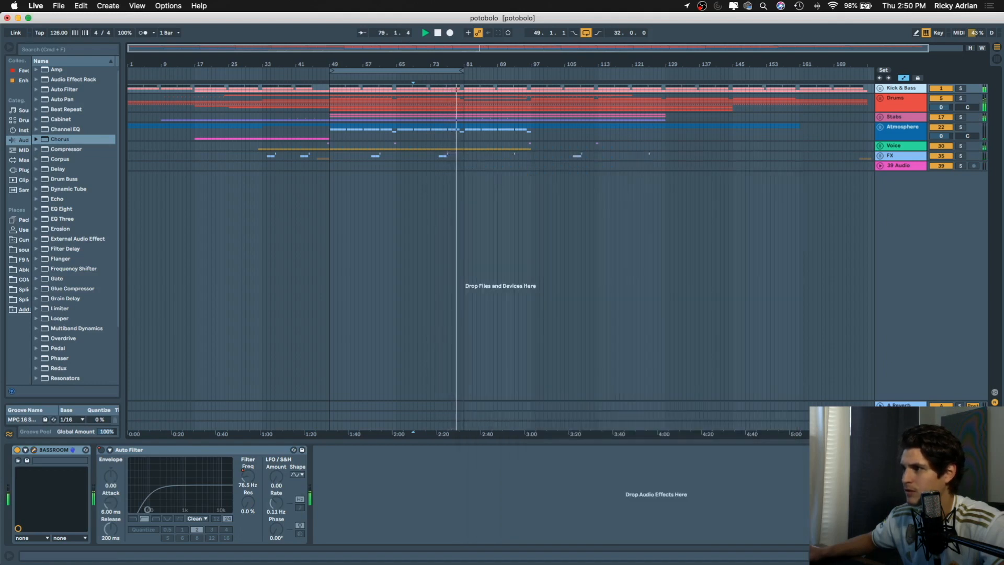
{"action": "left_click", "coordinate": [899, 425]}
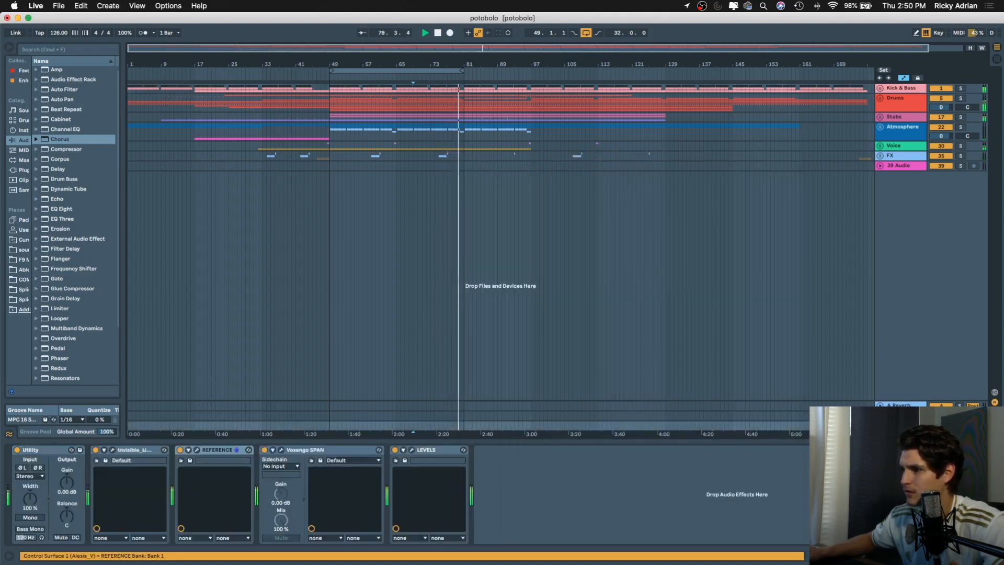
{"action": "left_click", "coordinate": [197, 451]}
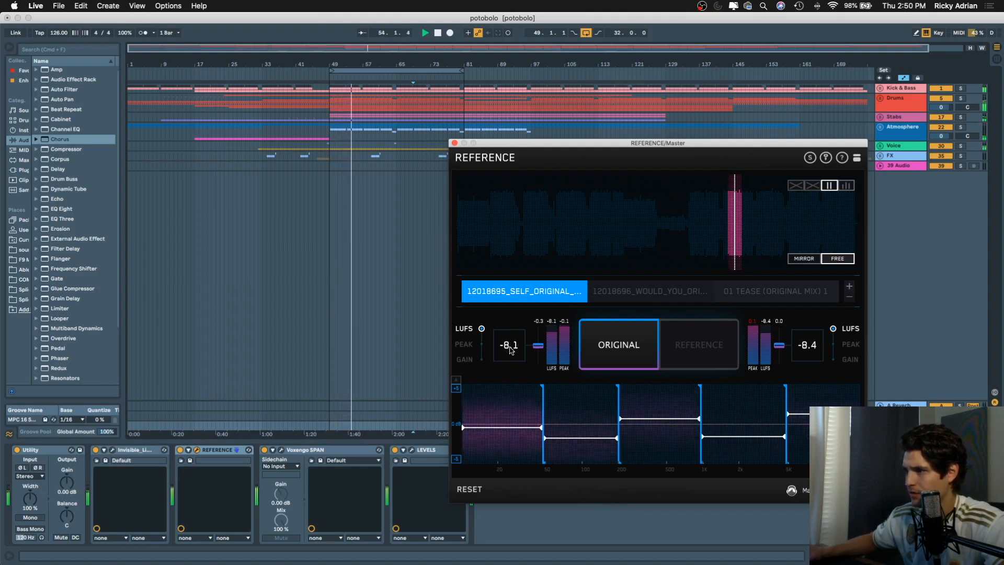
Reopen BASSROOM on the Kick & Bass group and slightly lower the gain of its 20–40 Hz band
{"action": "left_click", "coordinate": [899, 90]}
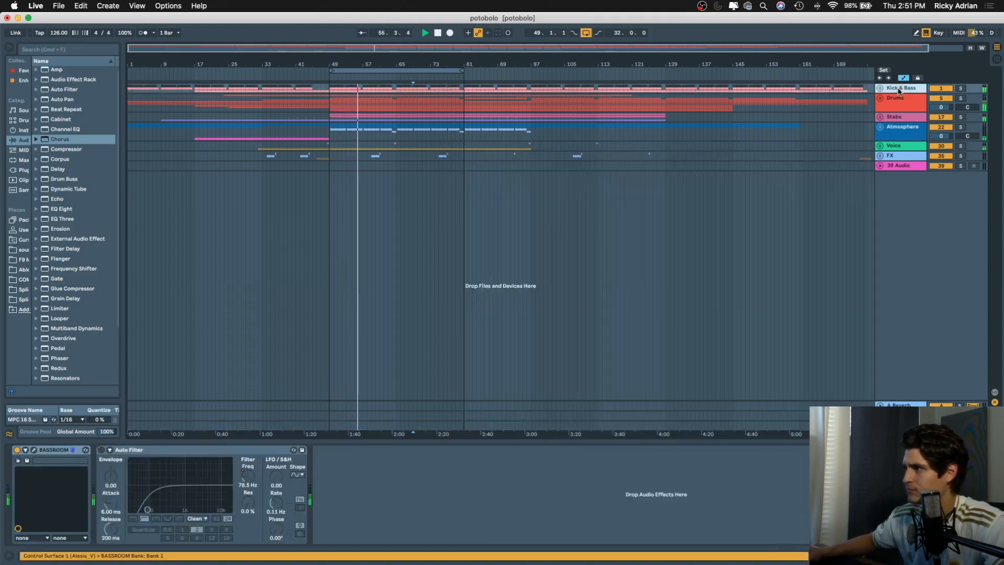
{"action": "left_click", "coordinate": [34, 450]}
{"action": "left_click_drag", "start_coordinate": [596, 401], "coordinate": [594, 402]}
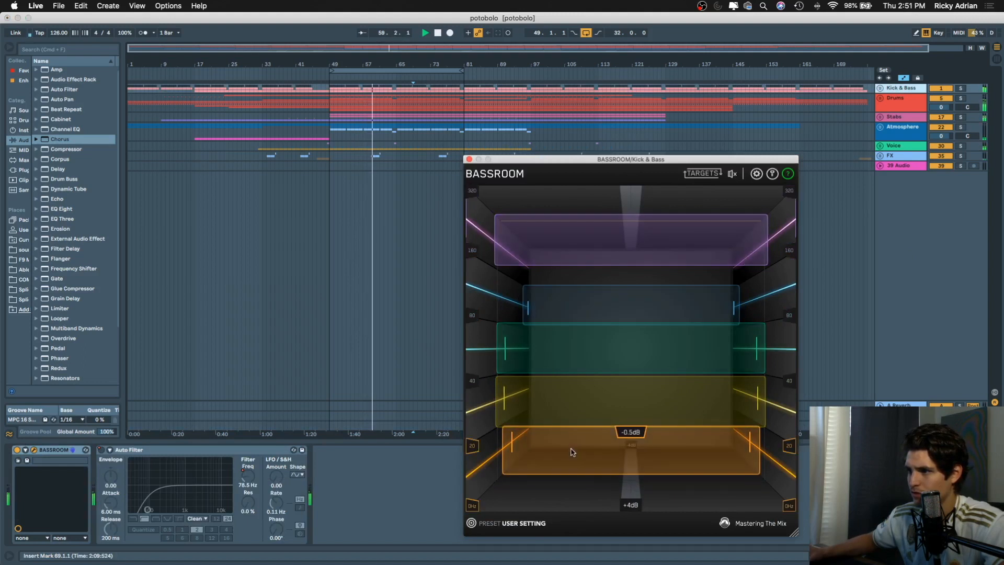
Return to REFERENCE on the Master, reset its analysis to compare the band levels, and hide the plug-in windows
{"action": "left_click", "coordinate": [520, 184]}
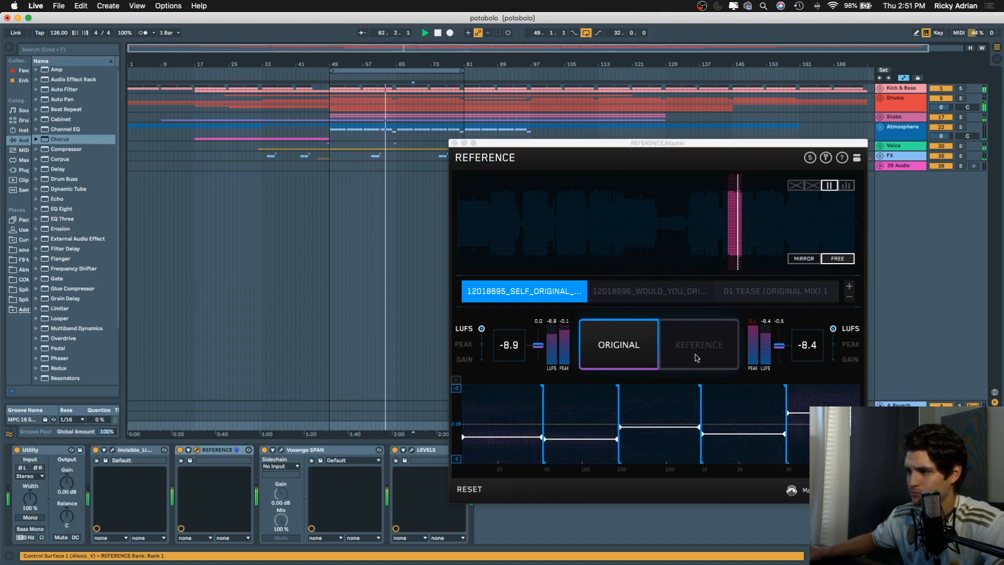
{"action": "left_click", "coordinate": [469, 489]}
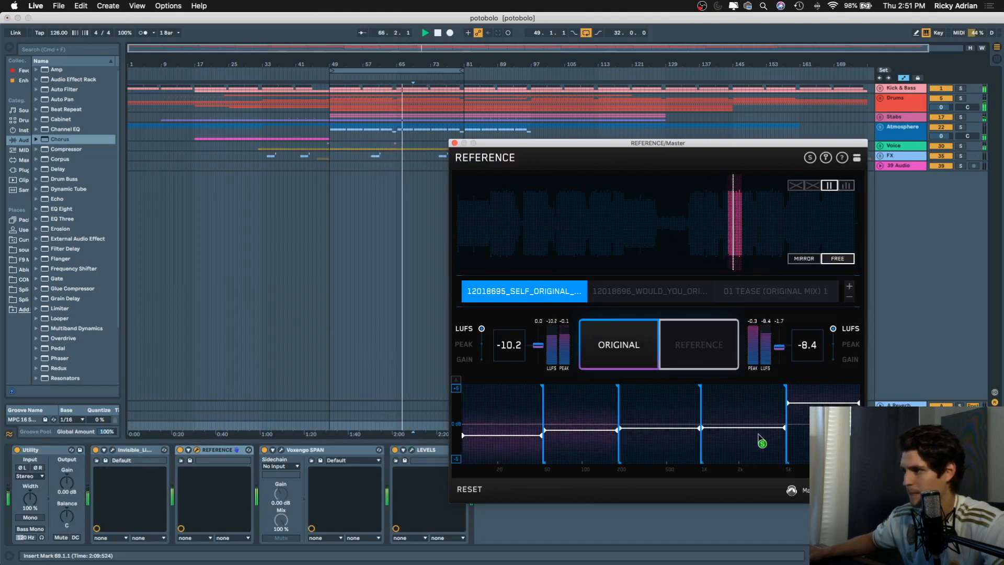
{"action": "key", "text": "super+alt+p"}
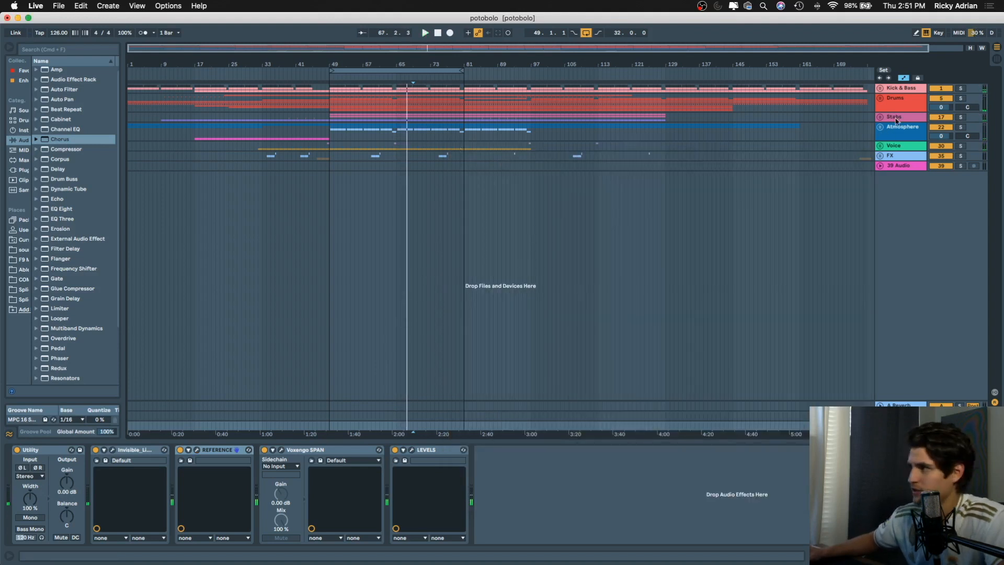
Try an EQ Eight on the Atmosphere group's 23 Serum track, boosting band 4 about 2.85 dB at 2.35 kHz, and remove it
{"action": "left_click", "coordinate": [880, 129]}
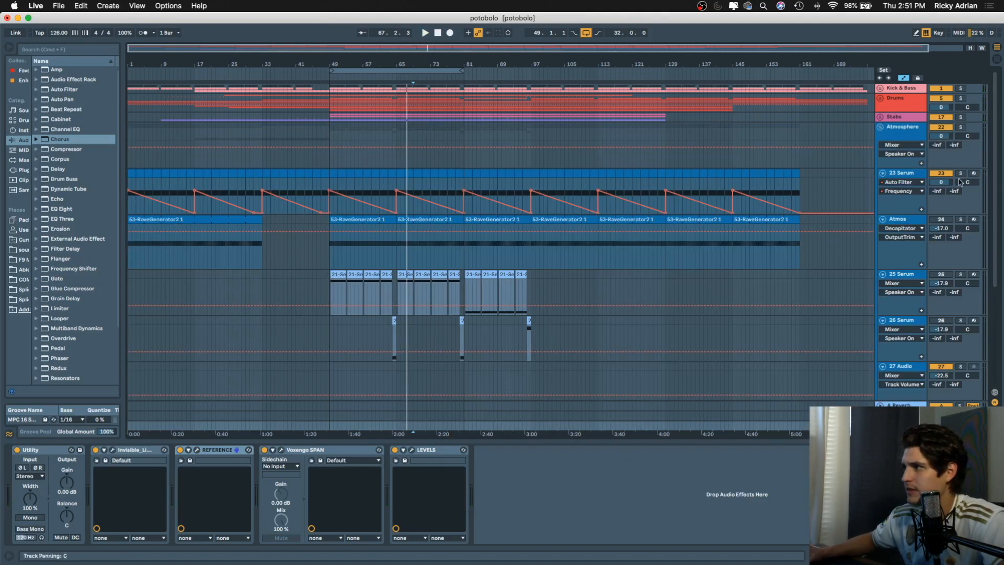
{"action": "left_click", "coordinate": [916, 174]}
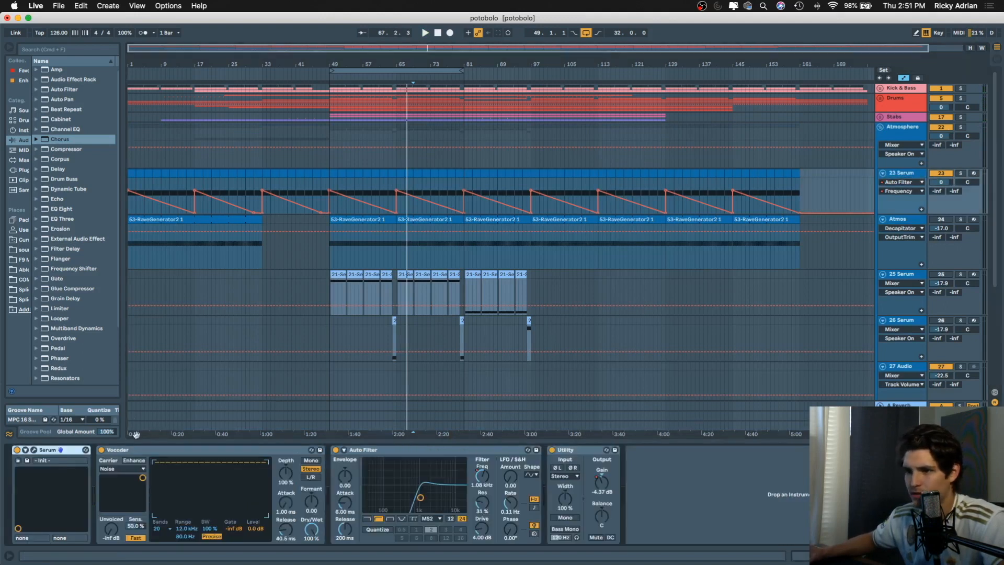
{"action": "scroll", "coordinate": [111, 320], "scroll_direction": "down", "scroll_amount": 3}
{"action": "scroll", "coordinate": [103, 324], "scroll_direction": "up", "scroll_amount": 3}
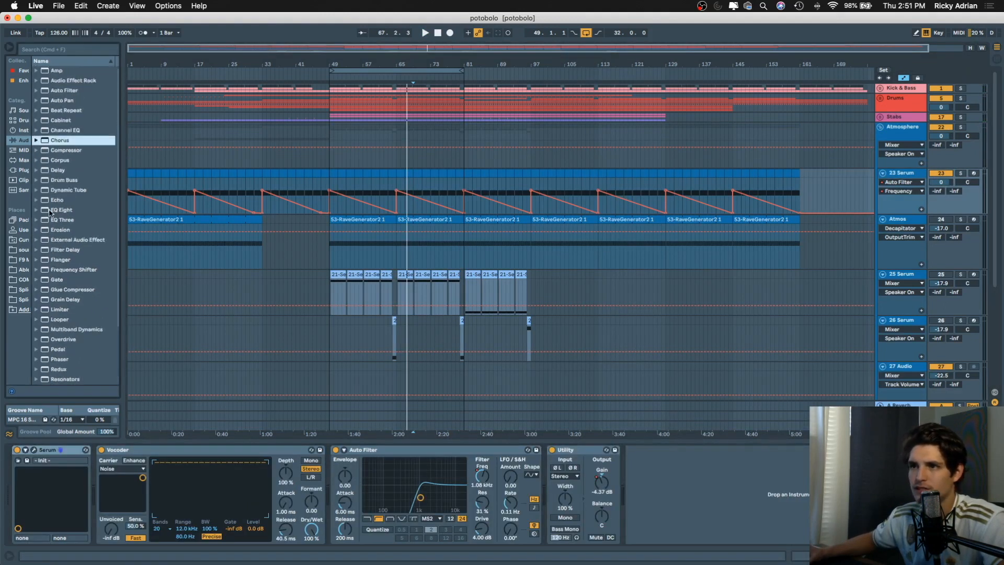
{"action": "left_click", "coordinate": [50, 211]}
{"action": "left_click_drag", "start_coordinate": [49, 210], "coordinate": [755, 537]}
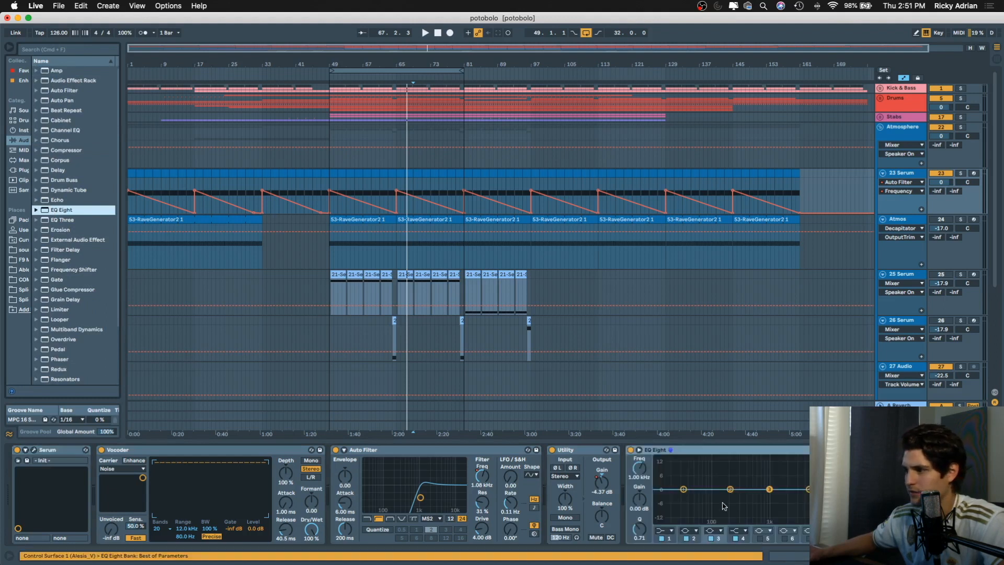
{"action": "key", "text": "space"}
{"action": "left_click_drag", "start_coordinate": [808, 490], "coordinate": [791, 483]}
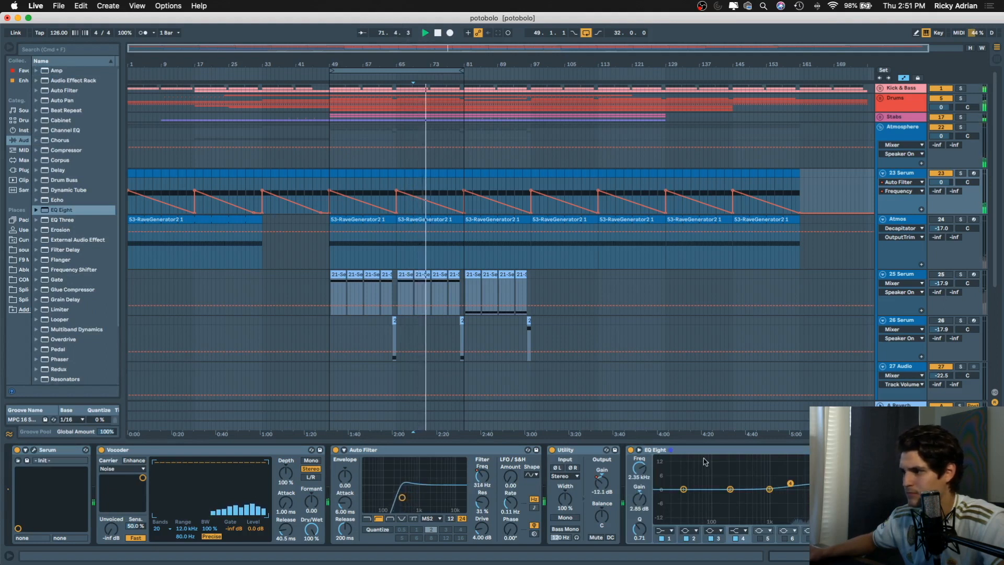
{"action": "left_click", "coordinate": [721, 453]}
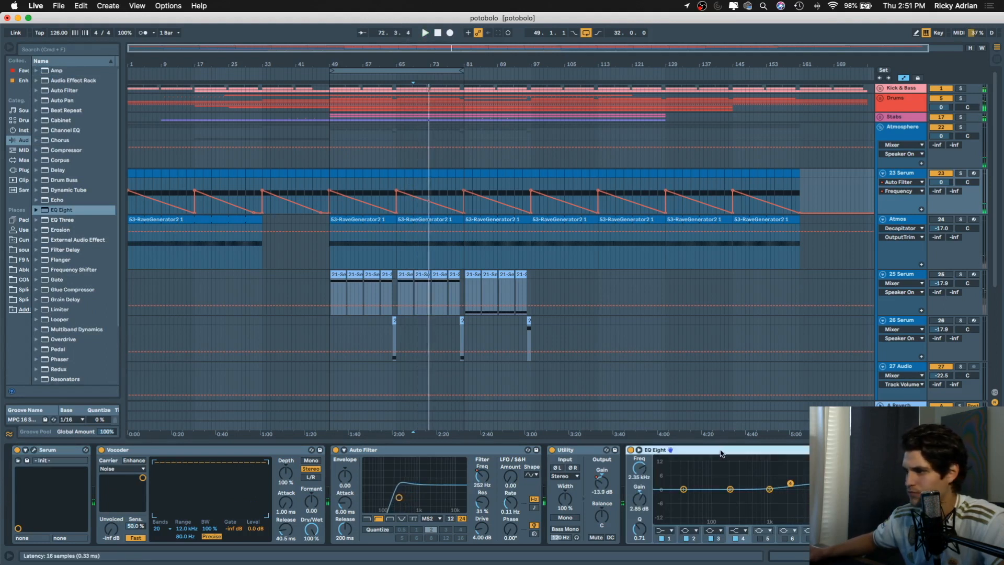
{"action": "key", "text": "Delete"}
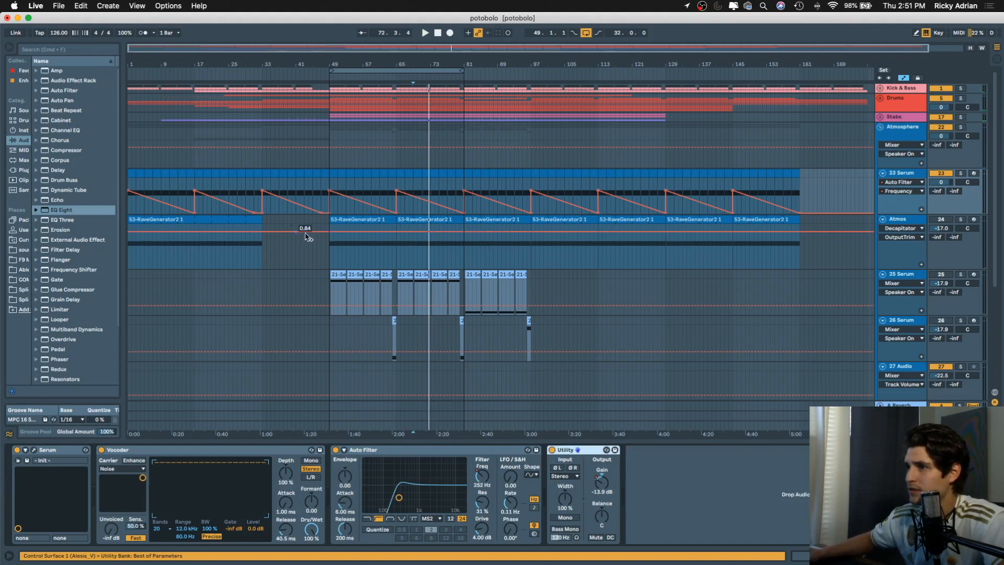
Play the arrangement from around bar 49 and examine the 25 Serum and 23 Serum tracks' device chains
{"action": "key", "text": "space"}
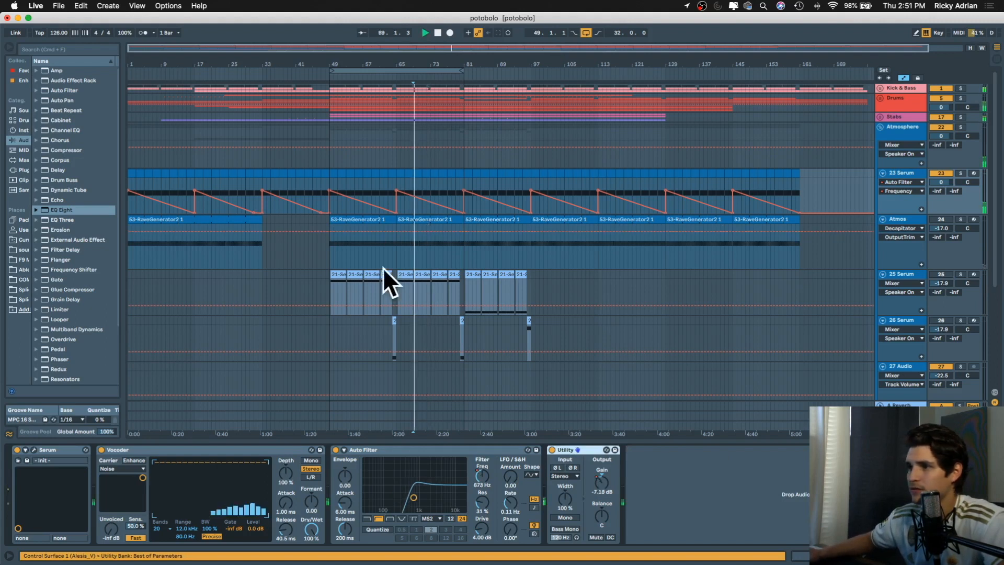
{"action": "left_click", "coordinate": [342, 272]}
{"action": "key", "text": "space"}
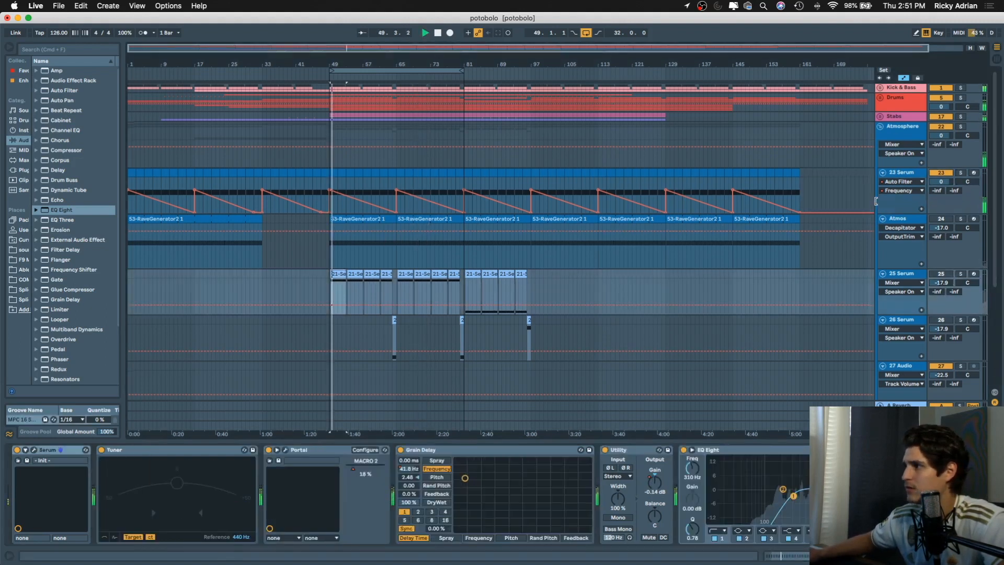
{"action": "scroll", "coordinate": [878, 205], "scroll_direction": "down", "scroll_amount": 3}
{"action": "scroll", "coordinate": [877, 205], "scroll_direction": "up", "scroll_amount": 3}
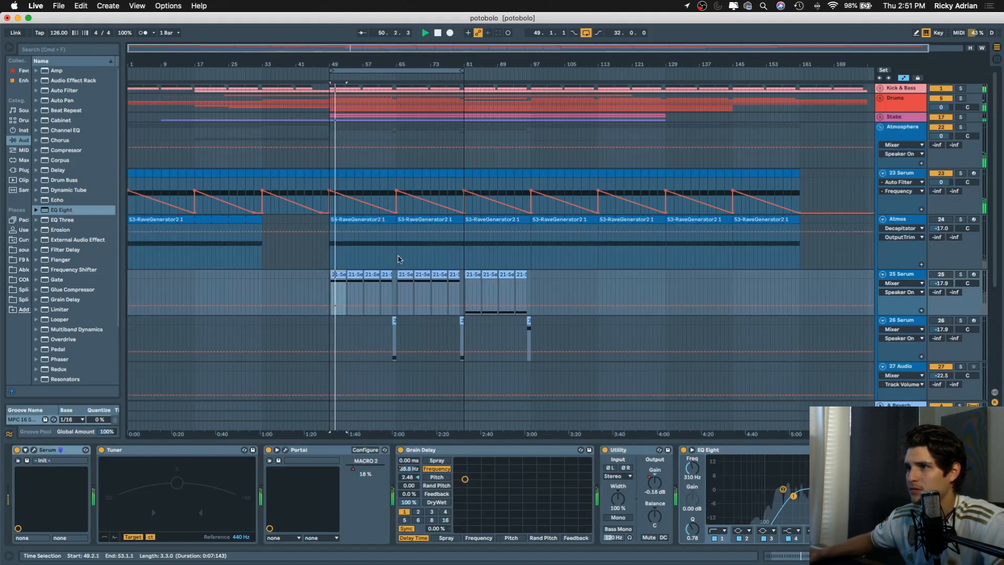
{"action": "left_click", "coordinate": [382, 192]}
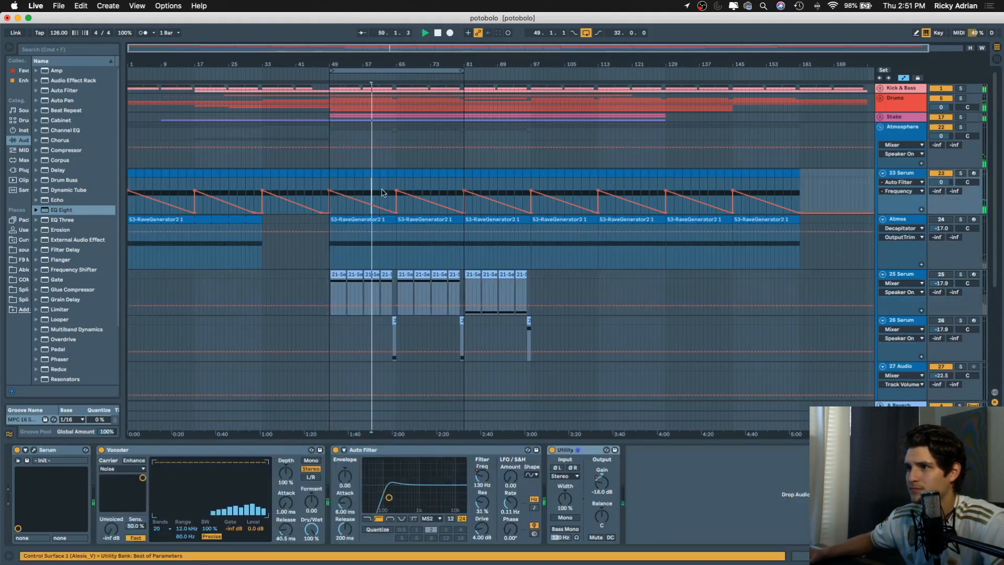
{"action": "left_click", "coordinate": [332, 173]}
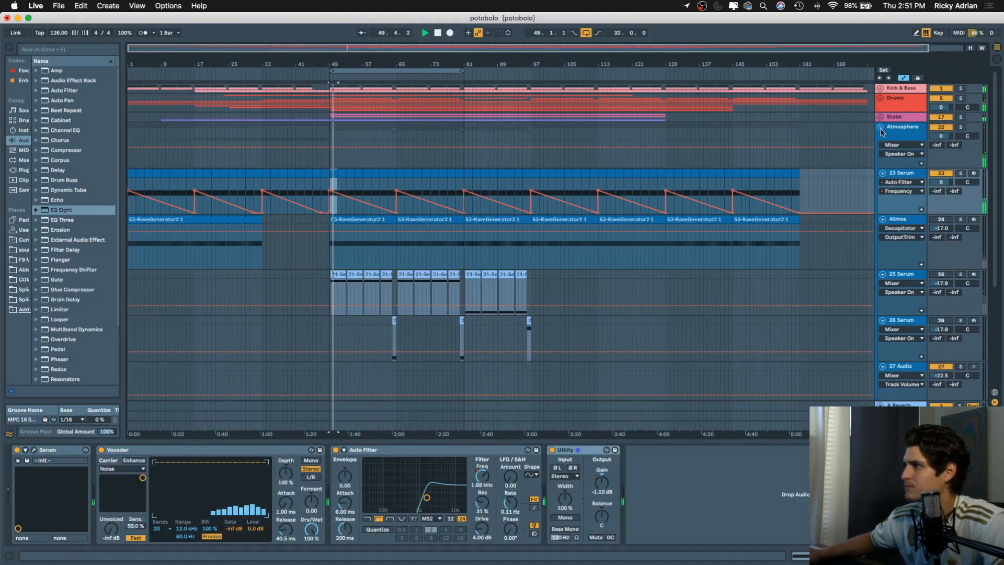
Collapse the Atmosphere group and expand Kick & Bass to show the Kick track's Utility and EQ Eight
{"action": "left_click", "coordinate": [880, 127]}
{"action": "left_click", "coordinate": [897, 89]}
{"action": "left_click", "coordinate": [880, 88]}
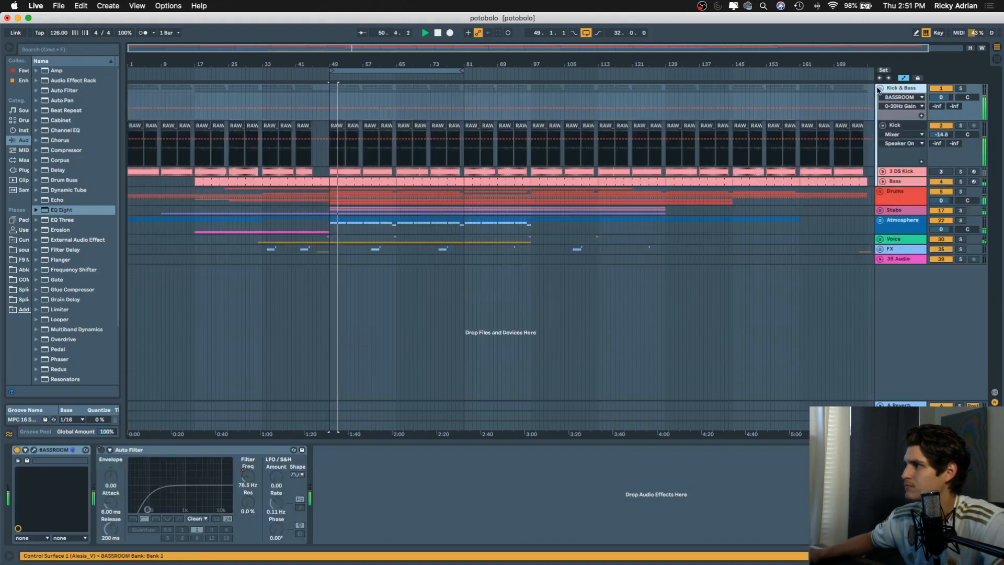
{"action": "left_click", "coordinate": [923, 156]}
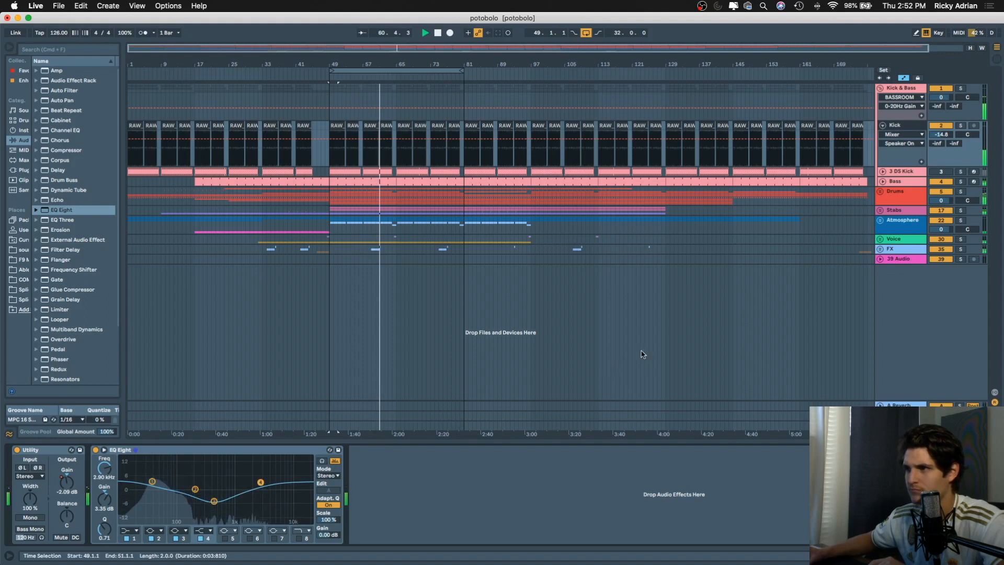
Open REFERENCE on the Master, reset its analysis, compare the mix with the reference across the bands, and close it
{"action": "left_click", "coordinate": [901, 426]}
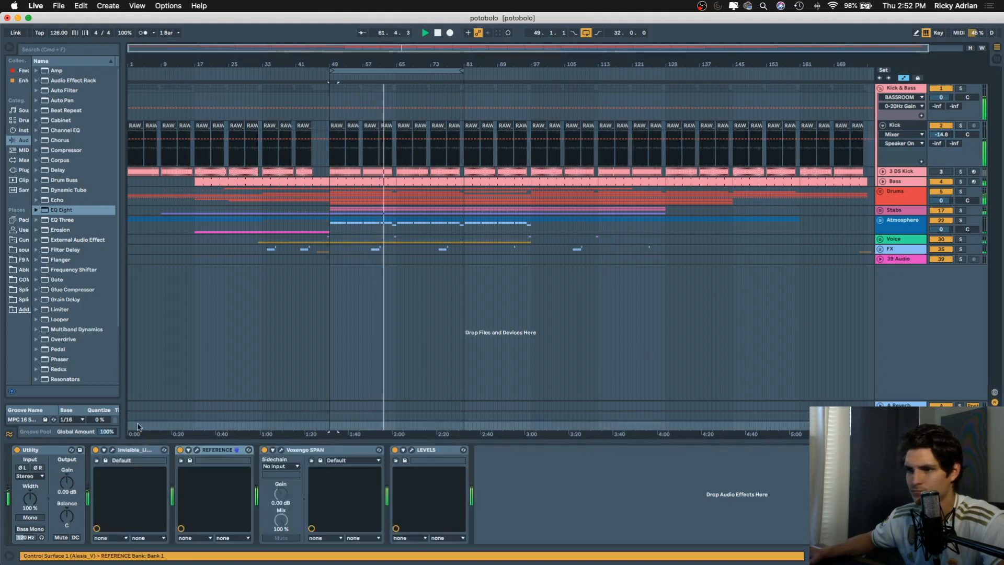
{"action": "left_click", "coordinate": [197, 450]}
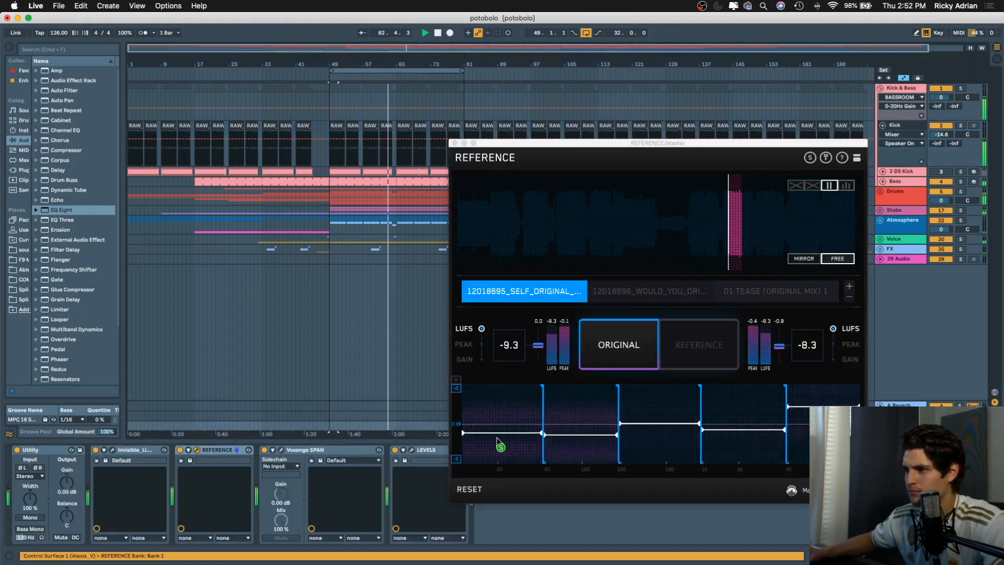
{"action": "left_click", "coordinate": [476, 490]}
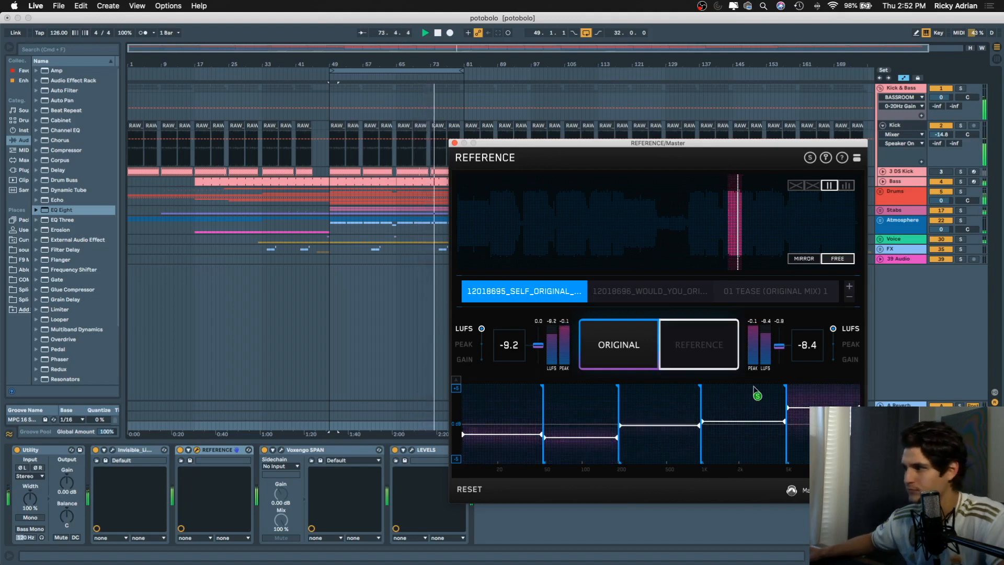
{"action": "left_click", "coordinate": [455, 143]}
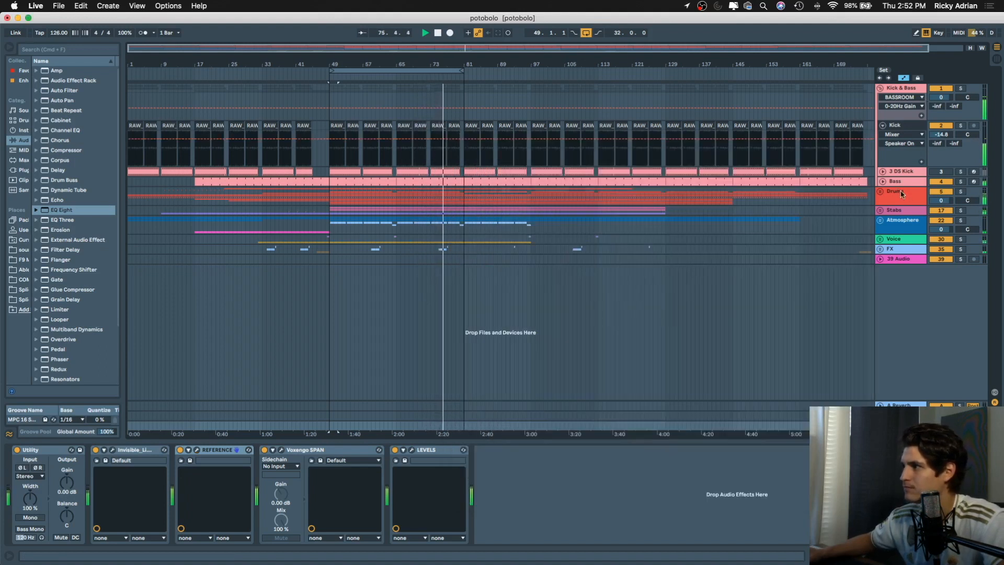
Raise the threshold of the Atmosphere group's sidechain Compressor to about -35 dB
{"action": "left_click", "coordinate": [902, 194]}
{"action": "left_click", "coordinate": [898, 222]}
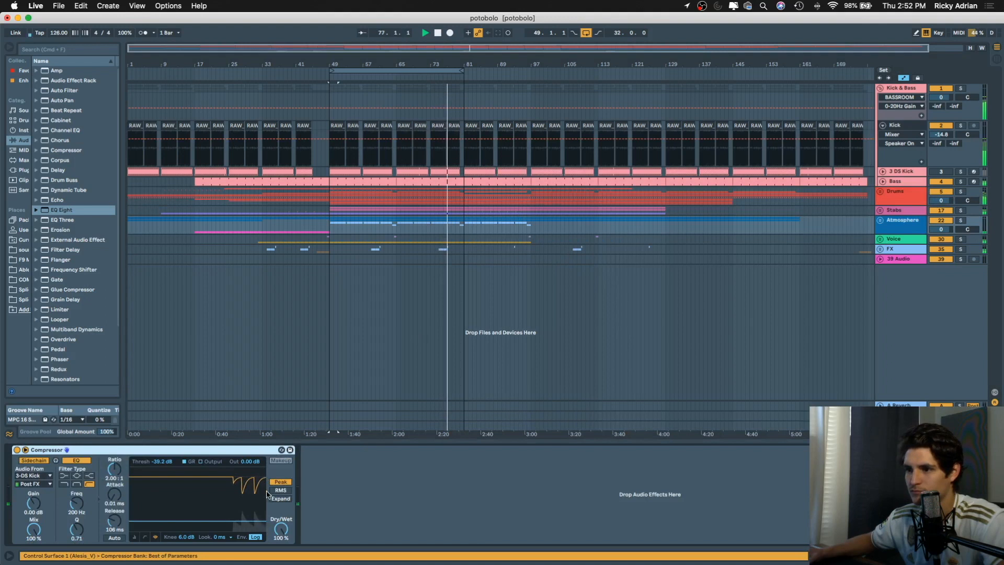
{"action": "left_click_drag", "start_coordinate": [209, 521], "coordinate": [209, 519]}
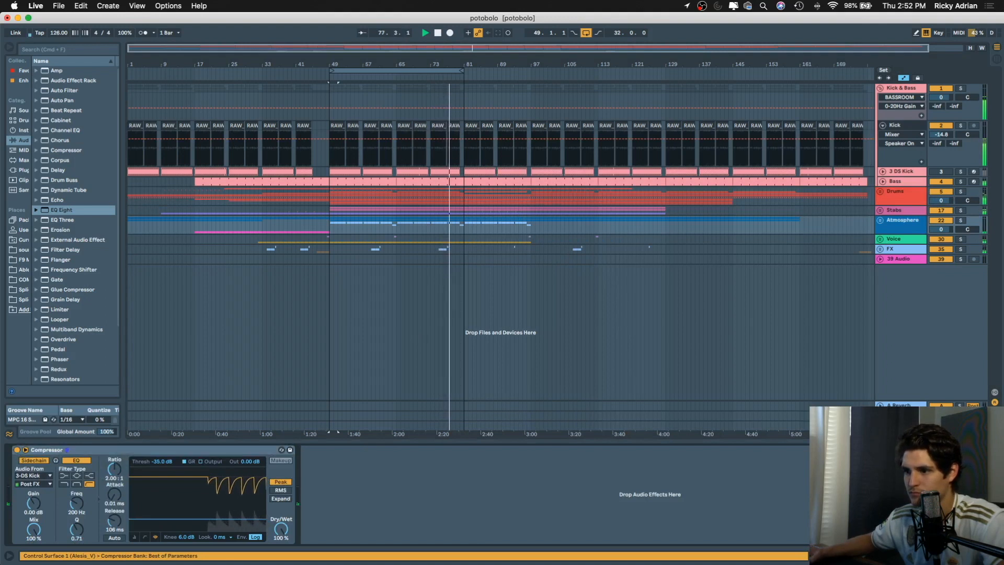
Add LFOTool to the end of the 23 Serum track's chain and shape its volume curve into a ramp rising from zero to full level
{"action": "left_click", "coordinate": [881, 221]}
{"action": "left_click", "coordinate": [899, 267]}
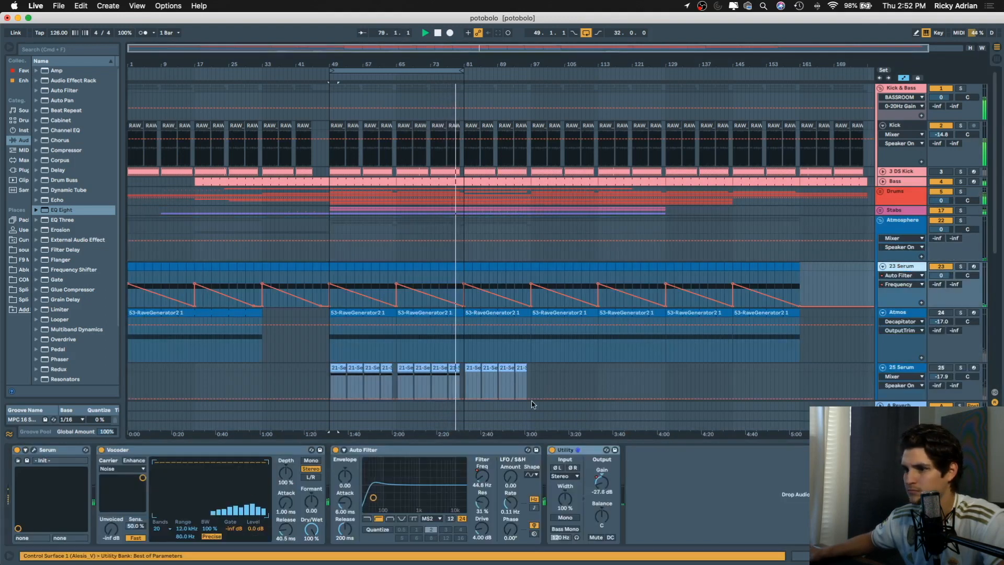
{"action": "left_click", "coordinate": [19, 171]}
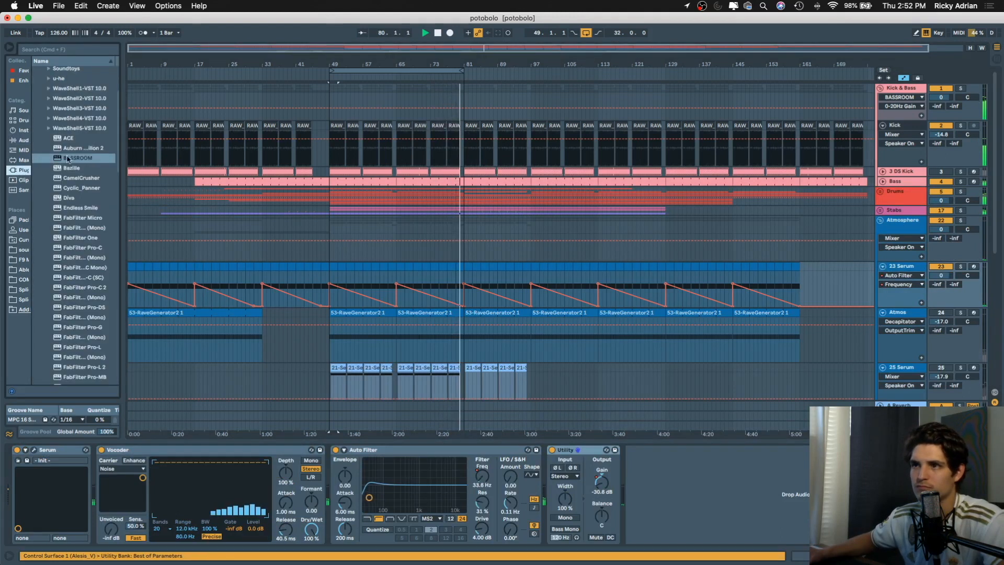
{"action": "scroll", "coordinate": [81, 203], "scroll_direction": "down", "scroll_amount": 10}
{"action": "scroll", "coordinate": [94, 196], "scroll_direction": "down", "scroll_amount": 3}
{"action": "scroll", "coordinate": [94, 220], "scroll_direction": "up", "scroll_amount": 10}
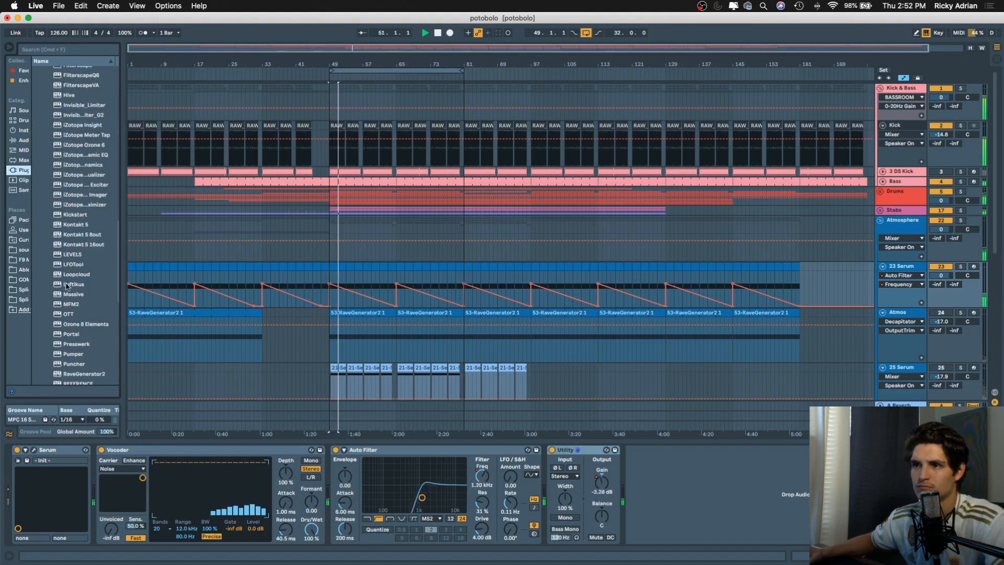
{"action": "left_click_drag", "start_coordinate": [69, 264], "coordinate": [594, 370]}
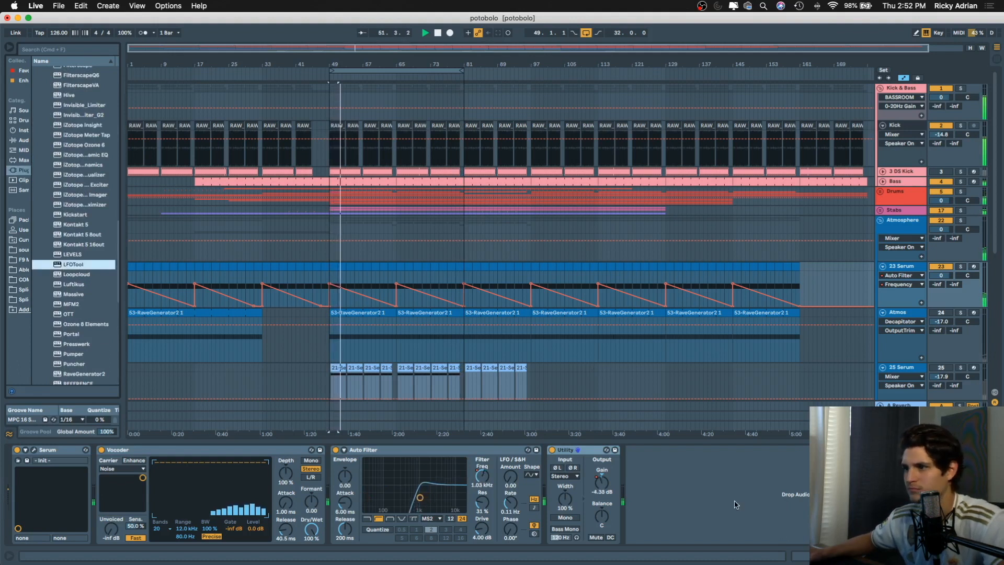
{"action": "left_click_drag", "start_coordinate": [736, 504], "coordinate": [736, 505]}
{"action": "left_click_drag", "start_coordinate": [529, 249], "coordinate": [530, 295]}
{"action": "left_click_drag", "start_coordinate": [630, 188], "coordinate": [662, 170]}
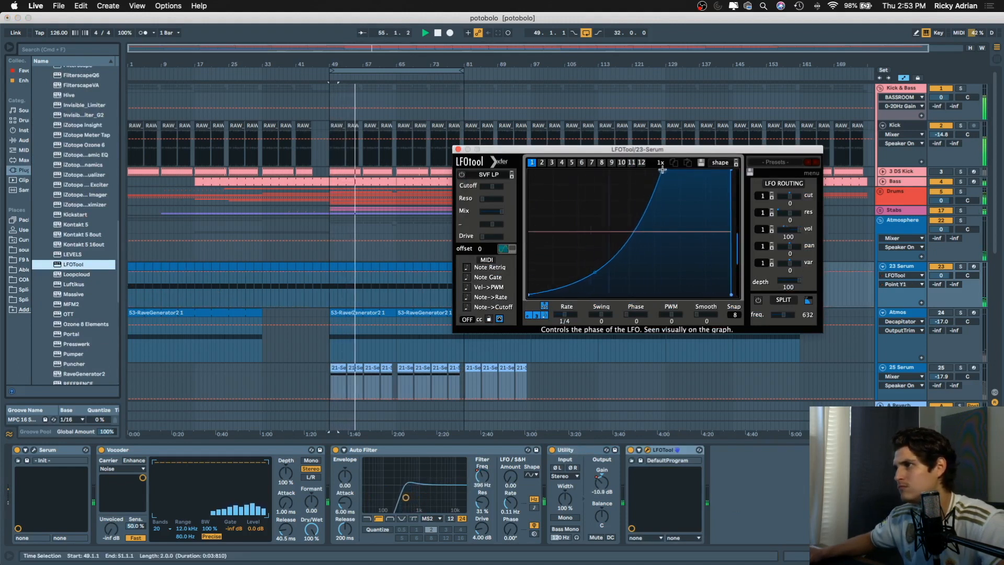
Try LFOTool's frequency split on the 23 Serum track with the crossover at 328 Hz, and switch the split back off
{"action": "left_click", "coordinate": [332, 313]}
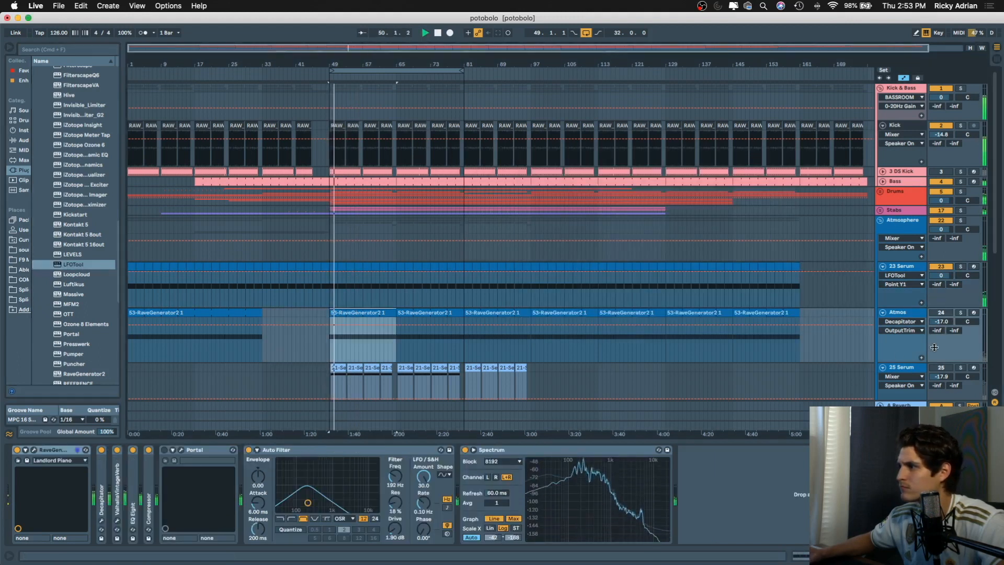
{"action": "scroll", "coordinate": [935, 347], "scroll_direction": "down", "scroll_amount": 3}
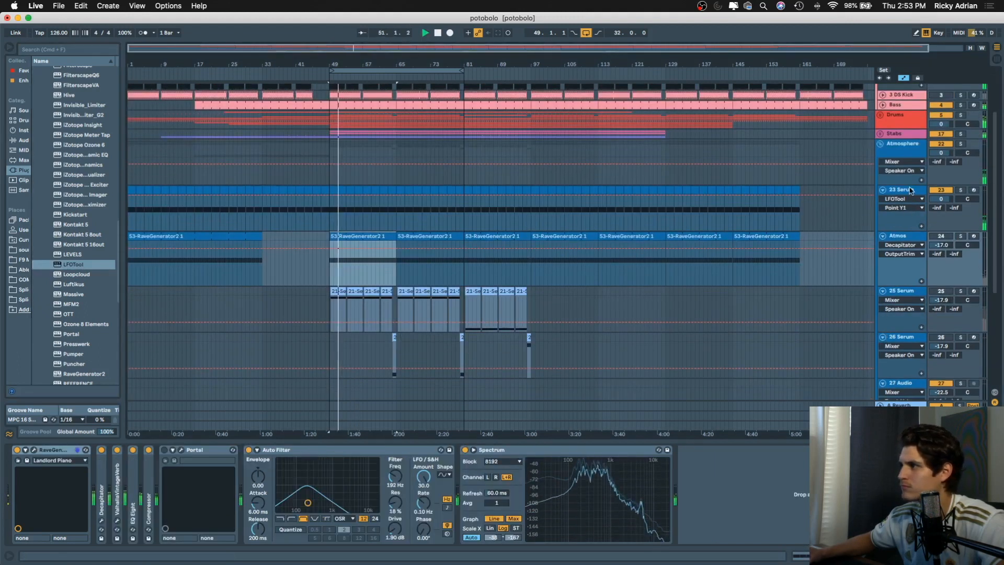
{"action": "left_click", "coordinate": [910, 191]}
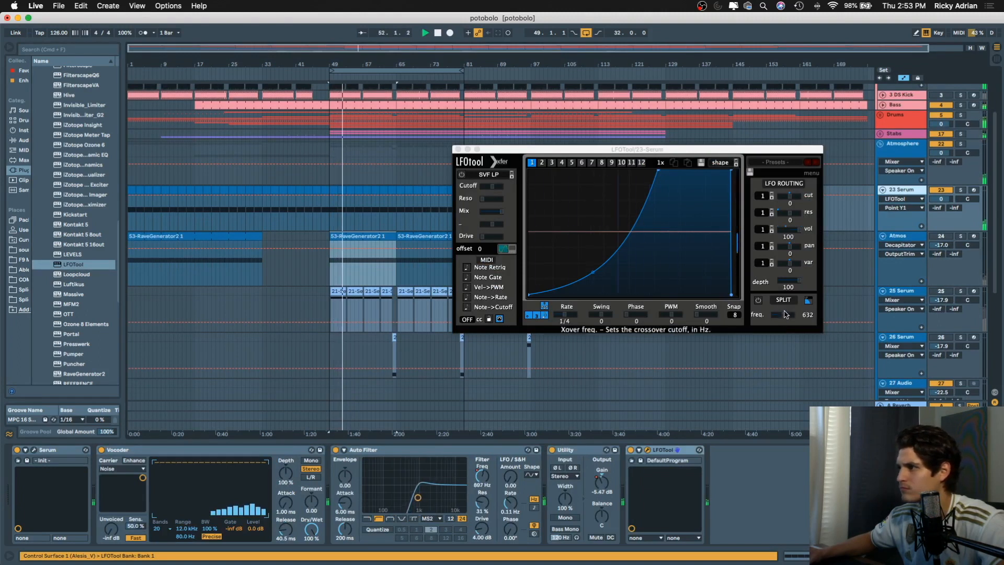
{"action": "left_click", "coordinate": [758, 299]}
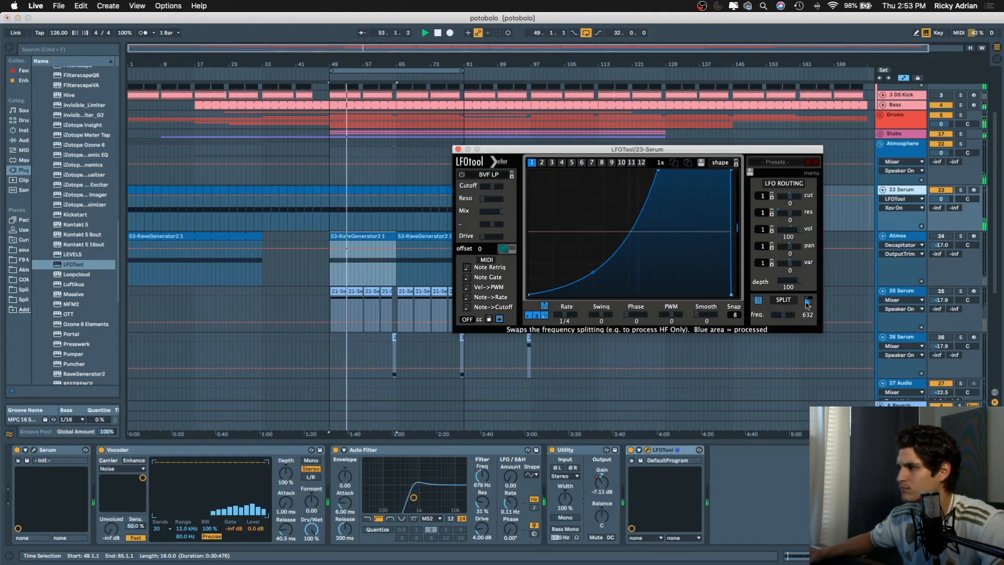
{"action": "left_click_drag", "start_coordinate": [783, 315], "coordinate": [776, 307]}
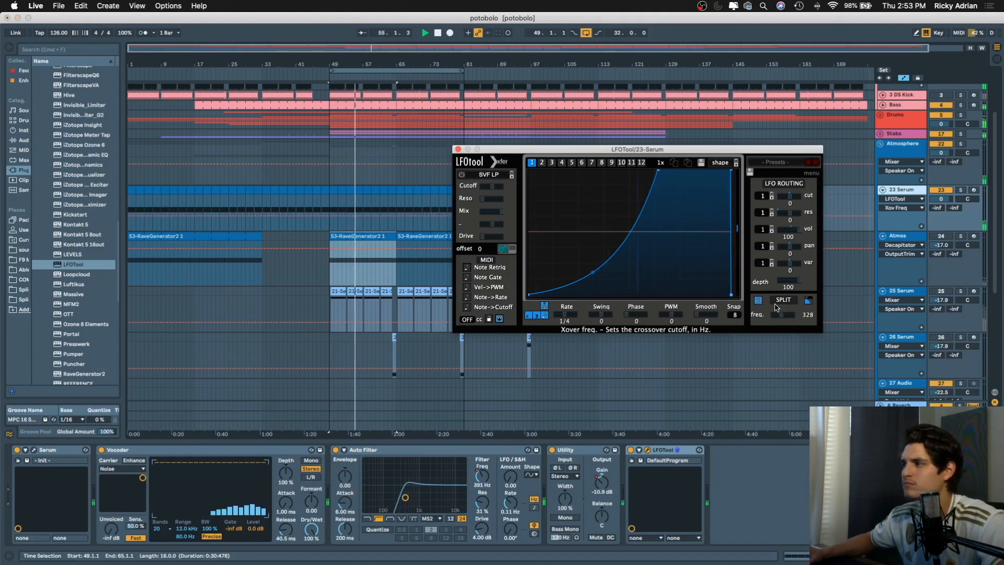
{"action": "left_click", "coordinate": [758, 300]}
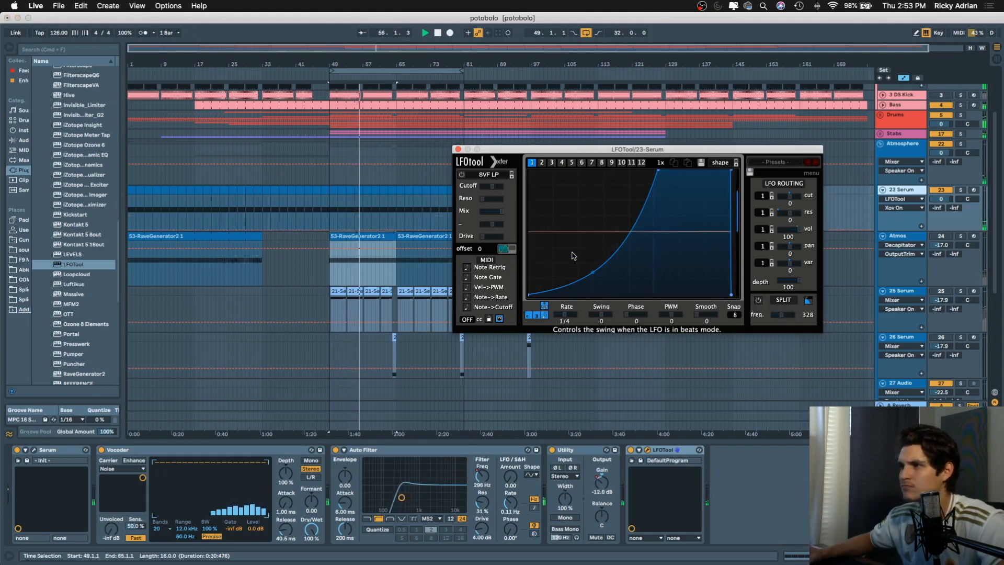
Shorten the ramp of LFOTool's curve so it reaches full level well before mid-cycle, and try the filter mix during playback
{"action": "left_click_drag", "start_coordinate": [482, 212], "coordinate": [482, 217]}
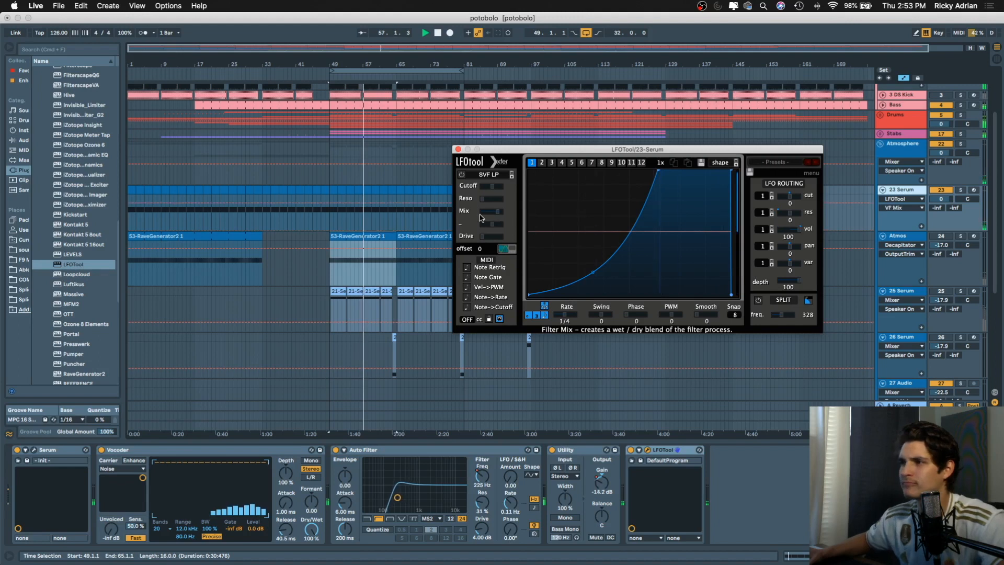
{"action": "key", "text": "space"}
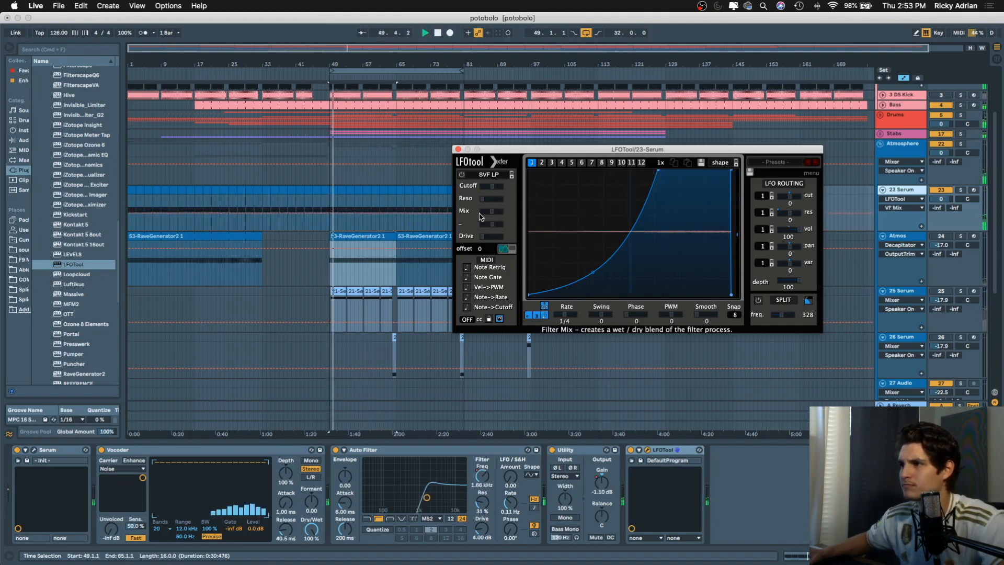
{"action": "left_click_drag", "start_coordinate": [658, 170], "coordinate": [607, 173]}
{"action": "left_click_drag", "start_coordinate": [485, 214], "coordinate": [492, 215]}
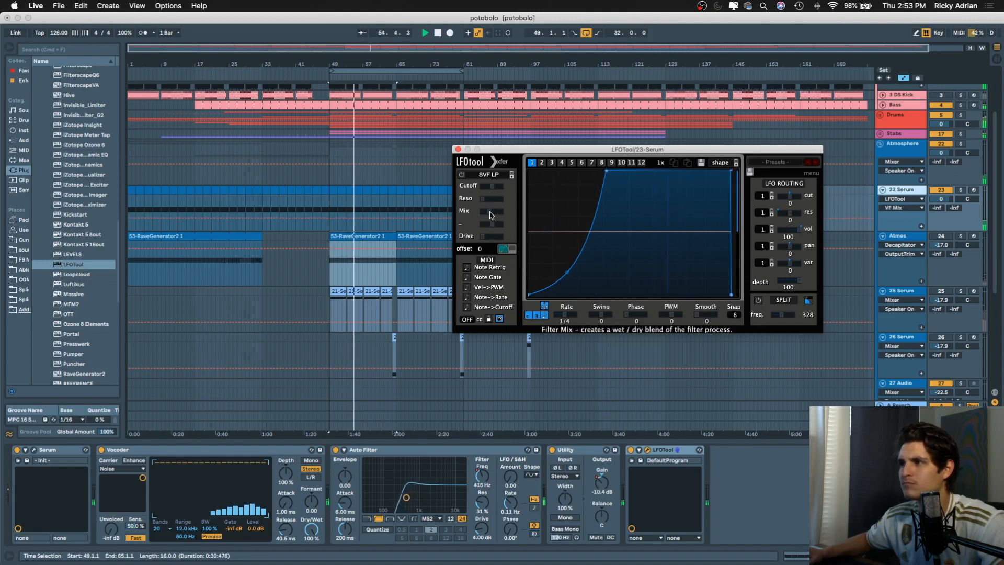
Enable LFOTool's SVF LP filter, adjust its mix, close the plugin window and replay the section from bar 49
{"action": "left_click", "coordinate": [462, 174]}
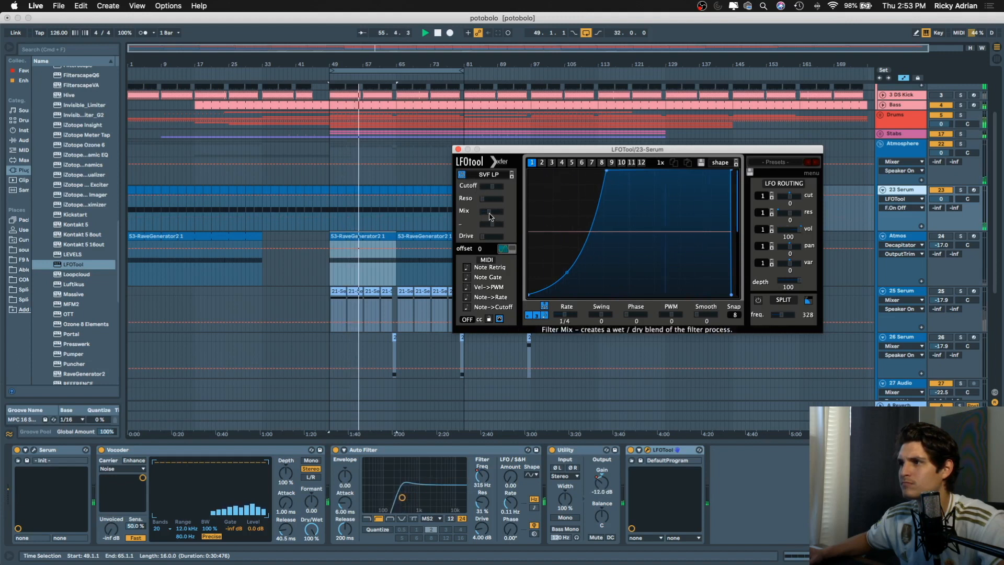
{"action": "key", "text": "space"}
{"action": "key", "text": "space"}
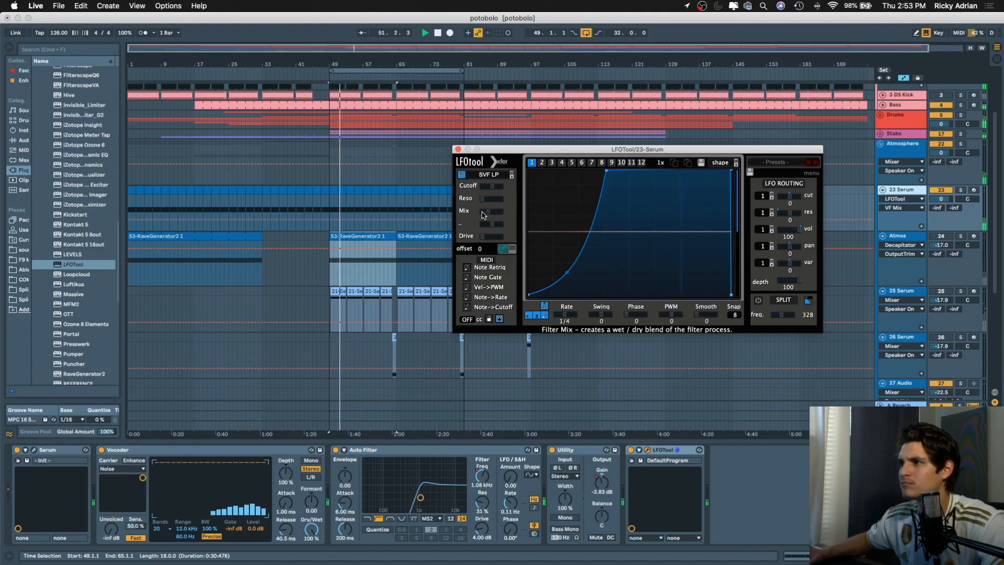
{"action": "left_click", "coordinate": [459, 149]}
{"action": "key", "text": "space"}
{"action": "key", "text": "space"}
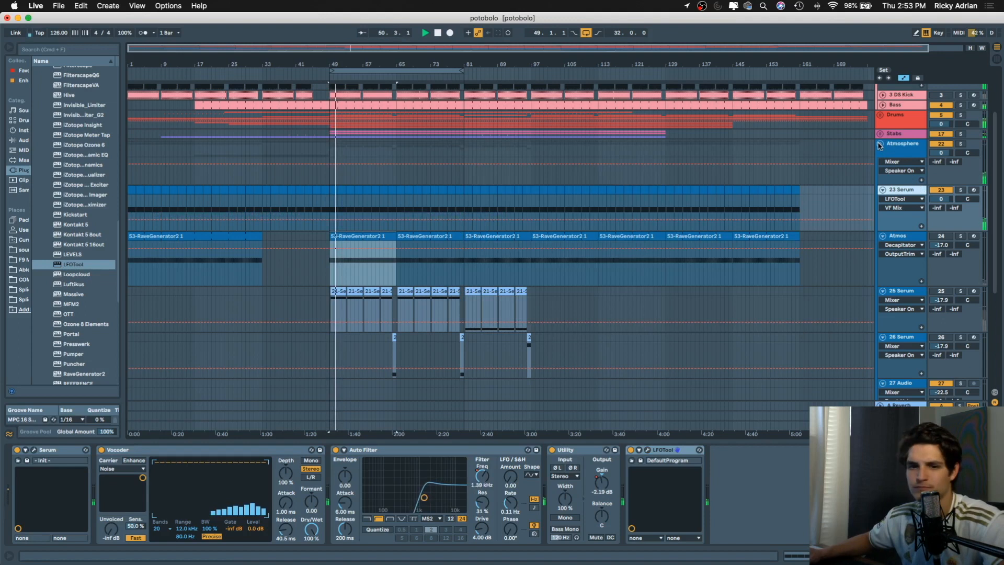
Collapse the Atmosphere group, open REFERENCE on the Master, compare the original mix with the reference from bar 49, and close it
{"action": "left_click", "coordinate": [881, 144]}
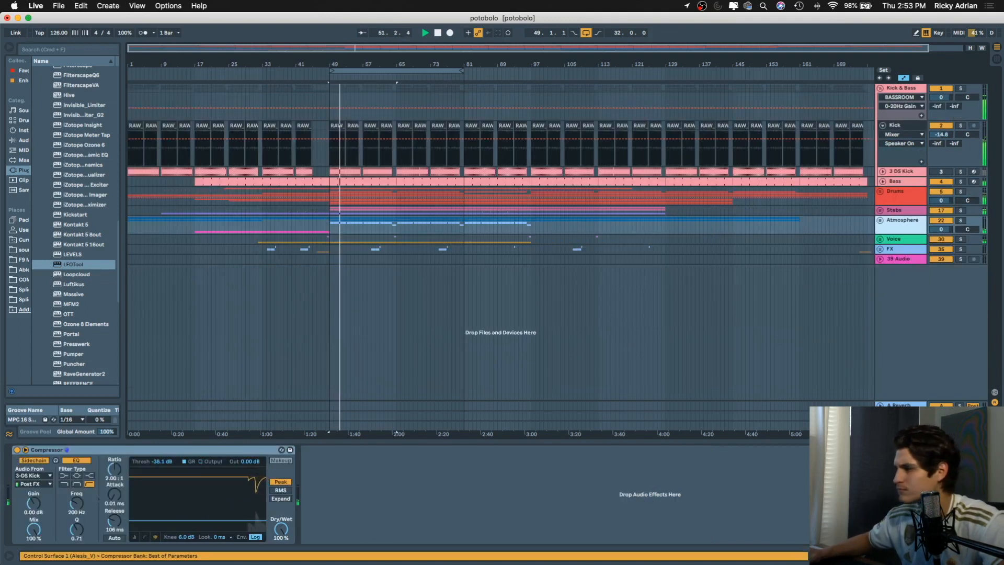
{"action": "left_click", "coordinate": [900, 425]}
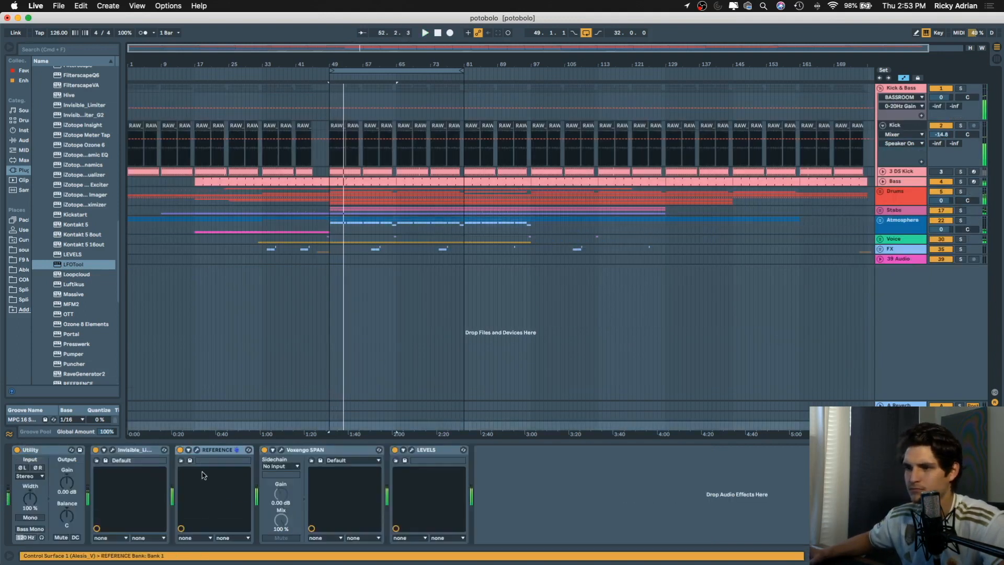
{"action": "left_click", "coordinate": [197, 450]}
{"action": "key", "text": "space"}
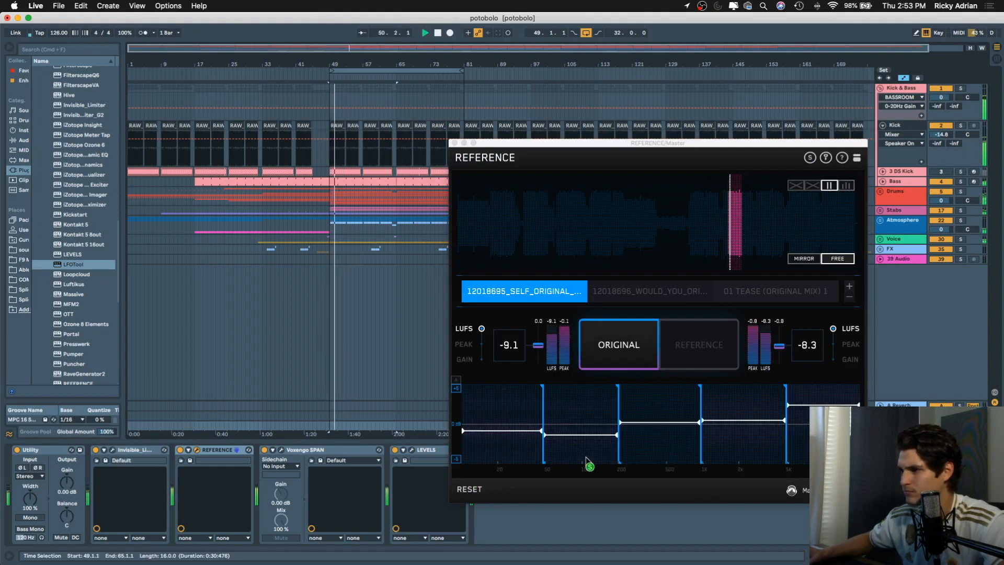
{"action": "key", "text": "space"}
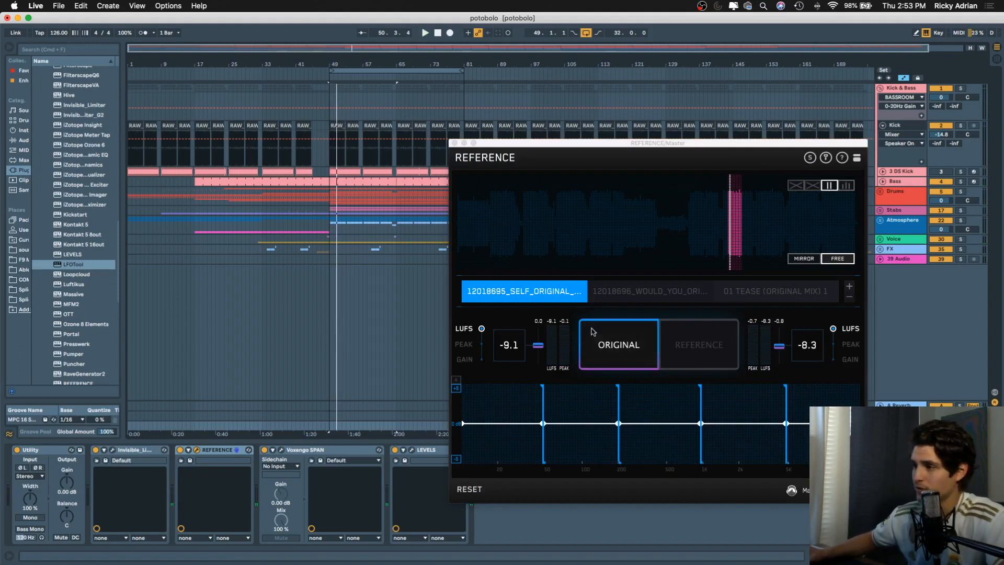
{"action": "key", "text": "space"}
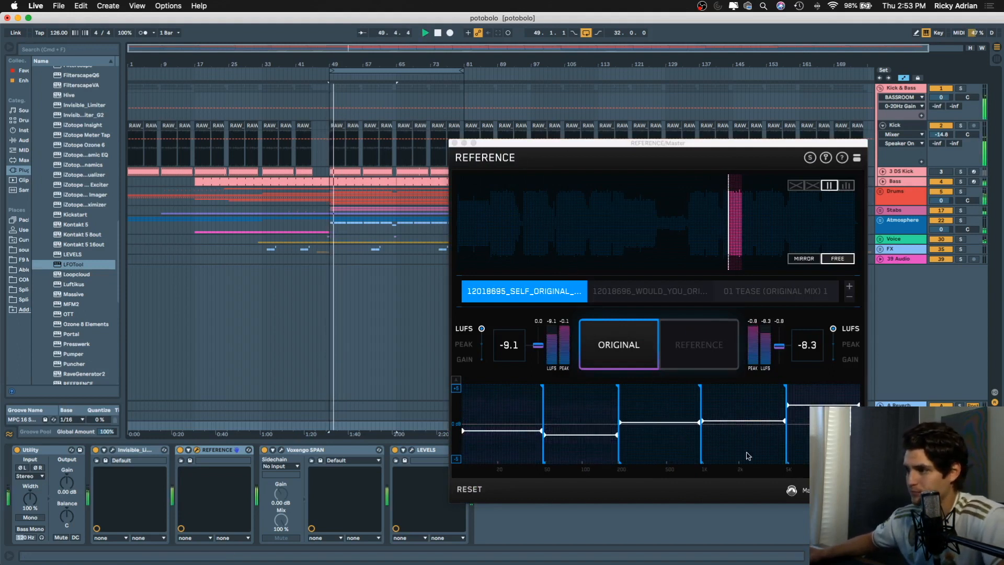
{"action": "left_click", "coordinate": [707, 348]}
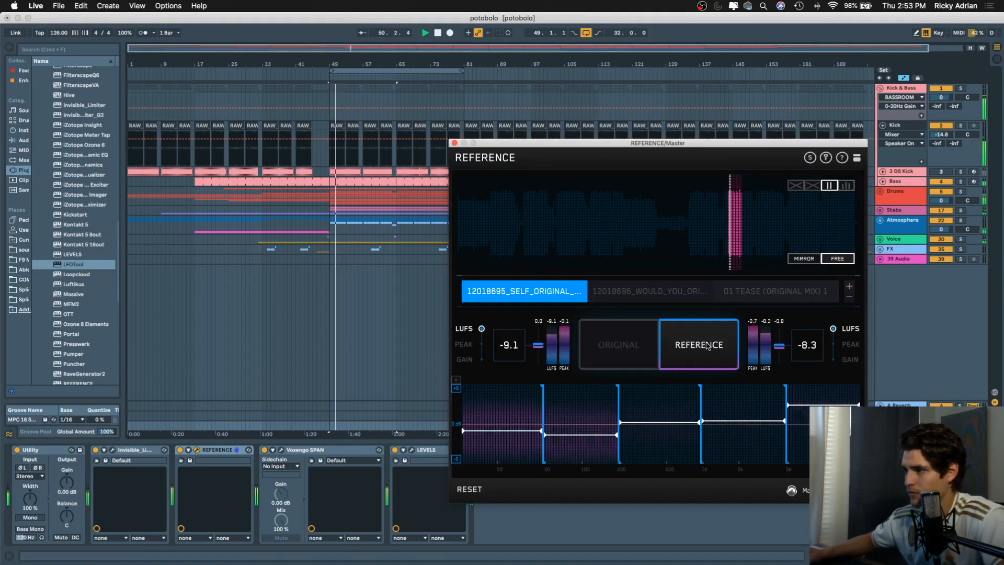
{"action": "left_click", "coordinate": [622, 349]}
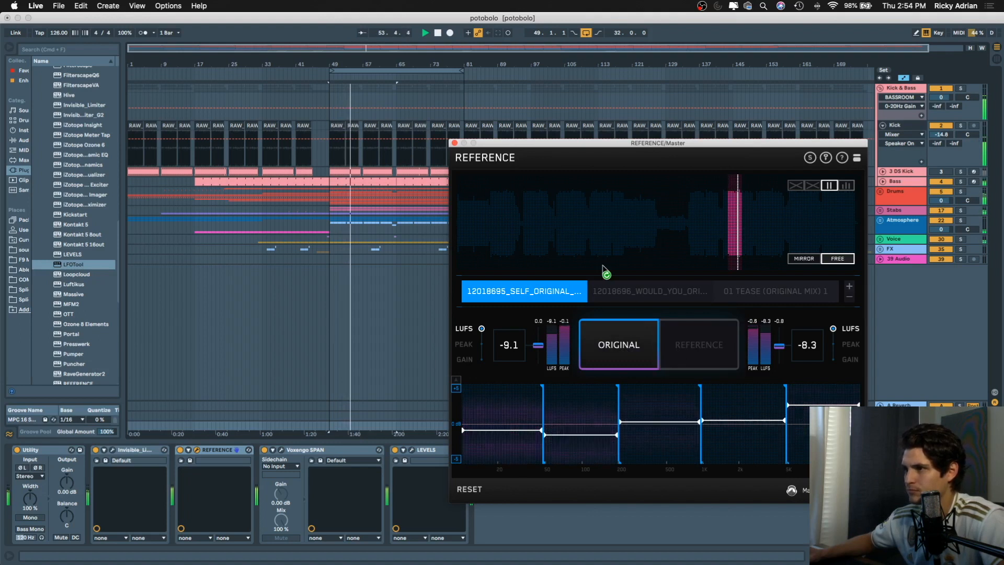
{"action": "left_click", "coordinate": [455, 144]}
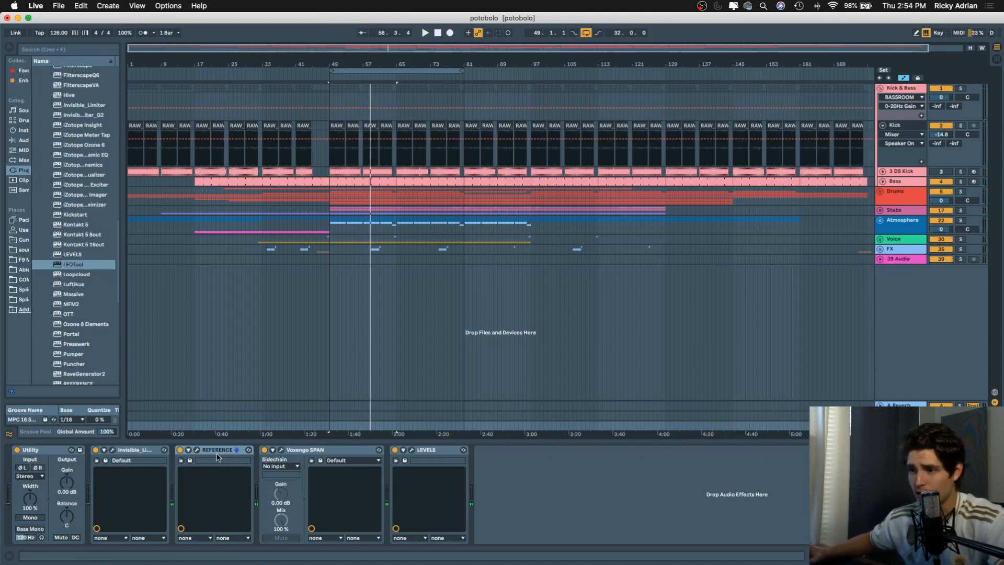
Reopen REFERENCE, open Voxengo SPAN from the Master chain, and arrange the two plugin windows side by side
{"action": "left_click", "coordinate": [197, 451]}
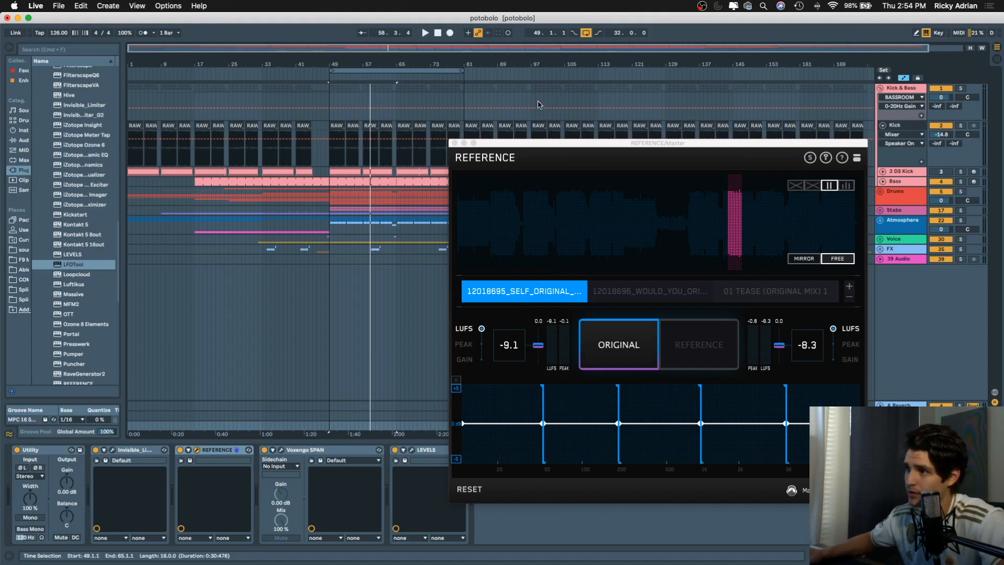
{"action": "left_click_drag", "start_coordinate": [543, 146], "coordinate": [464, 109]}
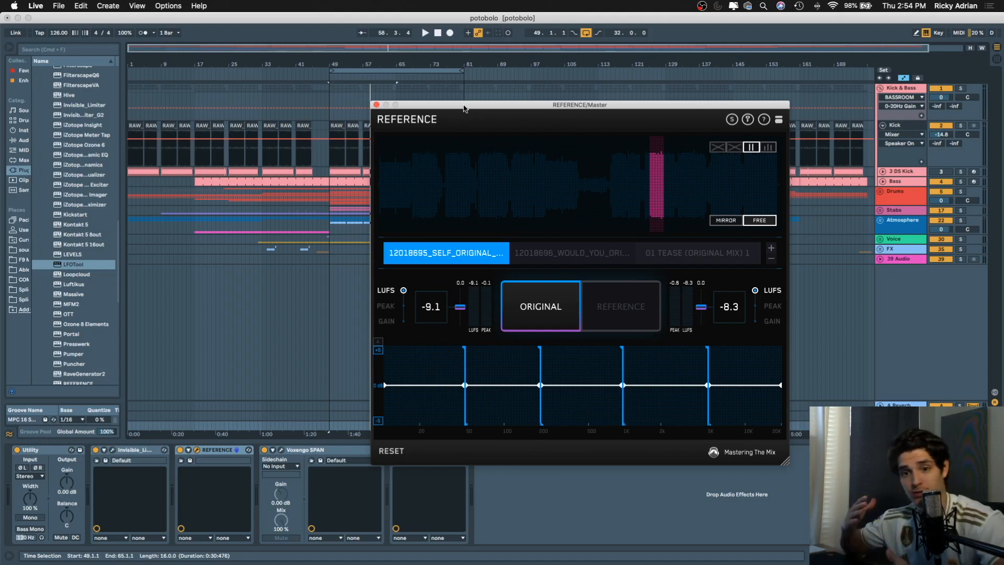
{"action": "left_click_drag", "start_coordinate": [457, 111], "coordinate": [566, 96]}
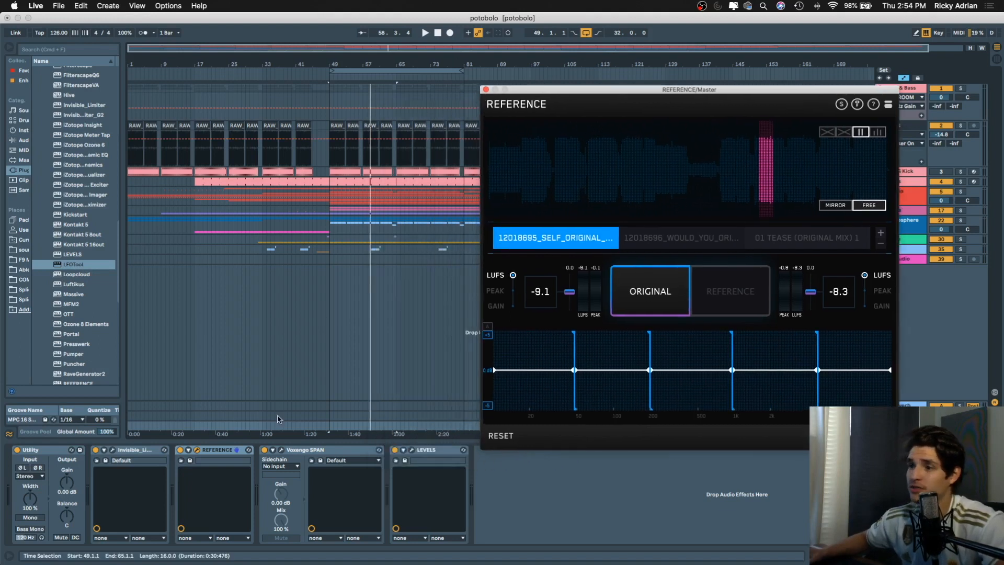
{"action": "left_click", "coordinate": [279, 451]}
{"action": "left_click_drag", "start_coordinate": [205, 104], "coordinate": [227, 99]}
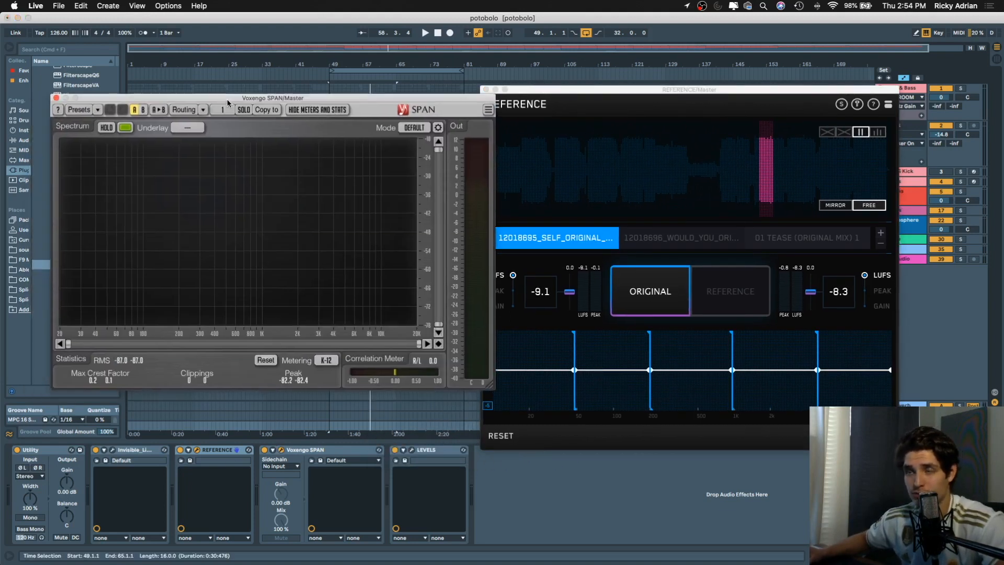